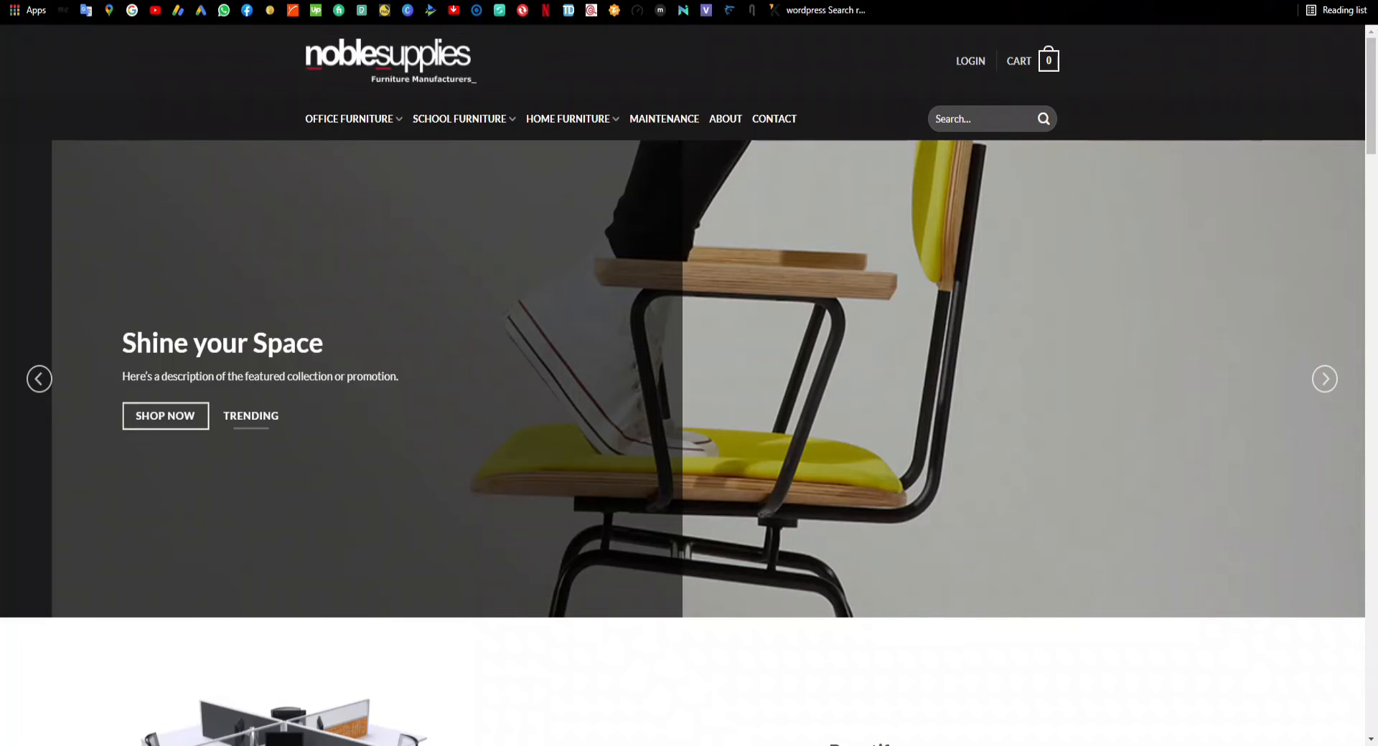
Step: Examine the furniture store's homepage from the hero slider down to the footer, then return to its beginning
{"action": "left_click_drag", "start_coordinate": [1303, 429], "coordinate": [560, 347]}
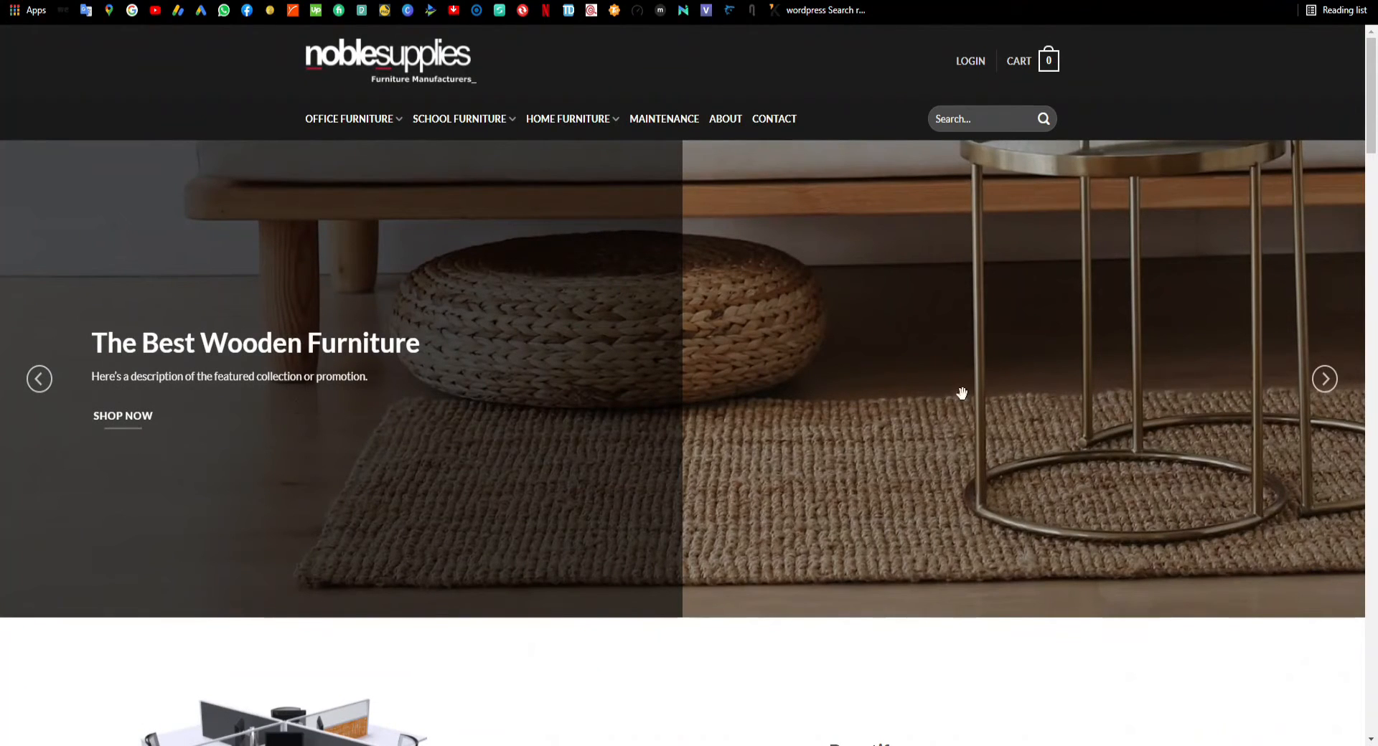
{"action": "left_click", "coordinate": [1327, 387]}
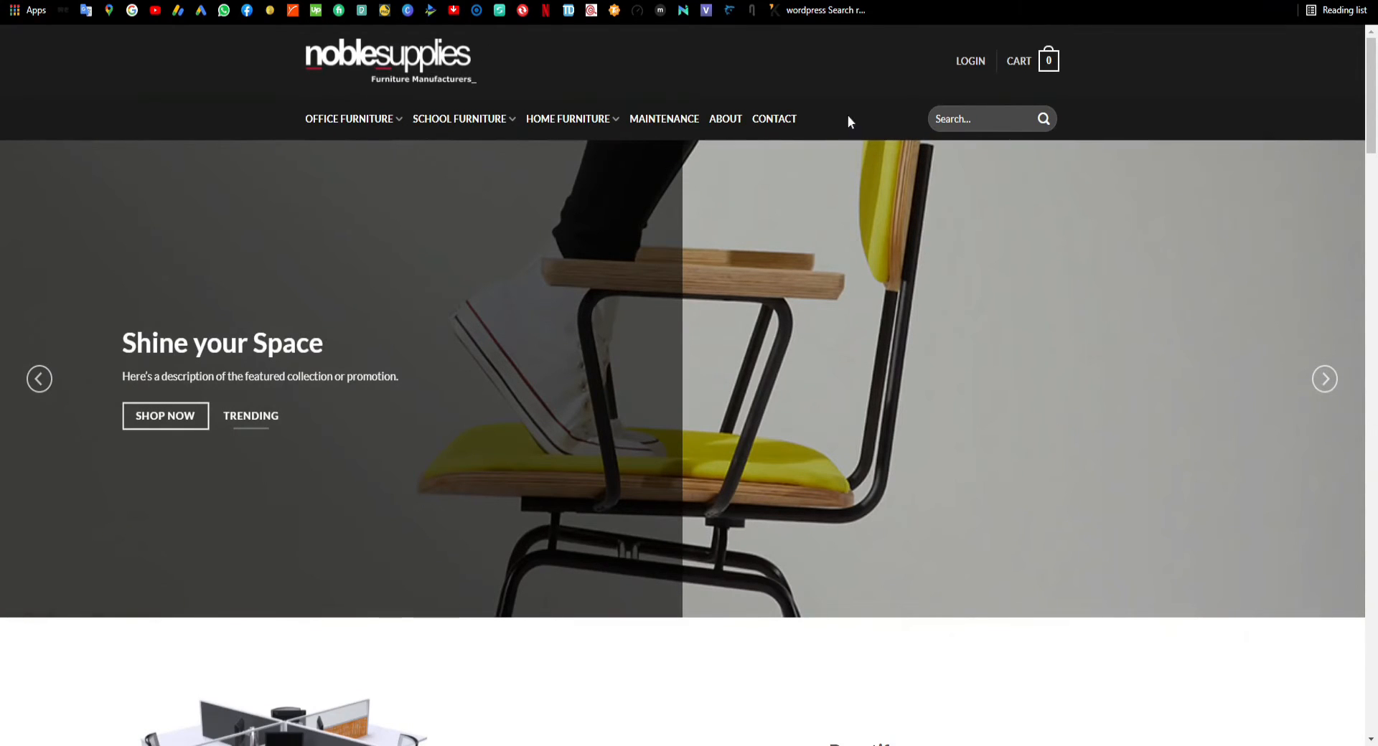
{"action": "scroll", "coordinate": [913, 422], "scroll_direction": "down", "scroll_amount": 5}
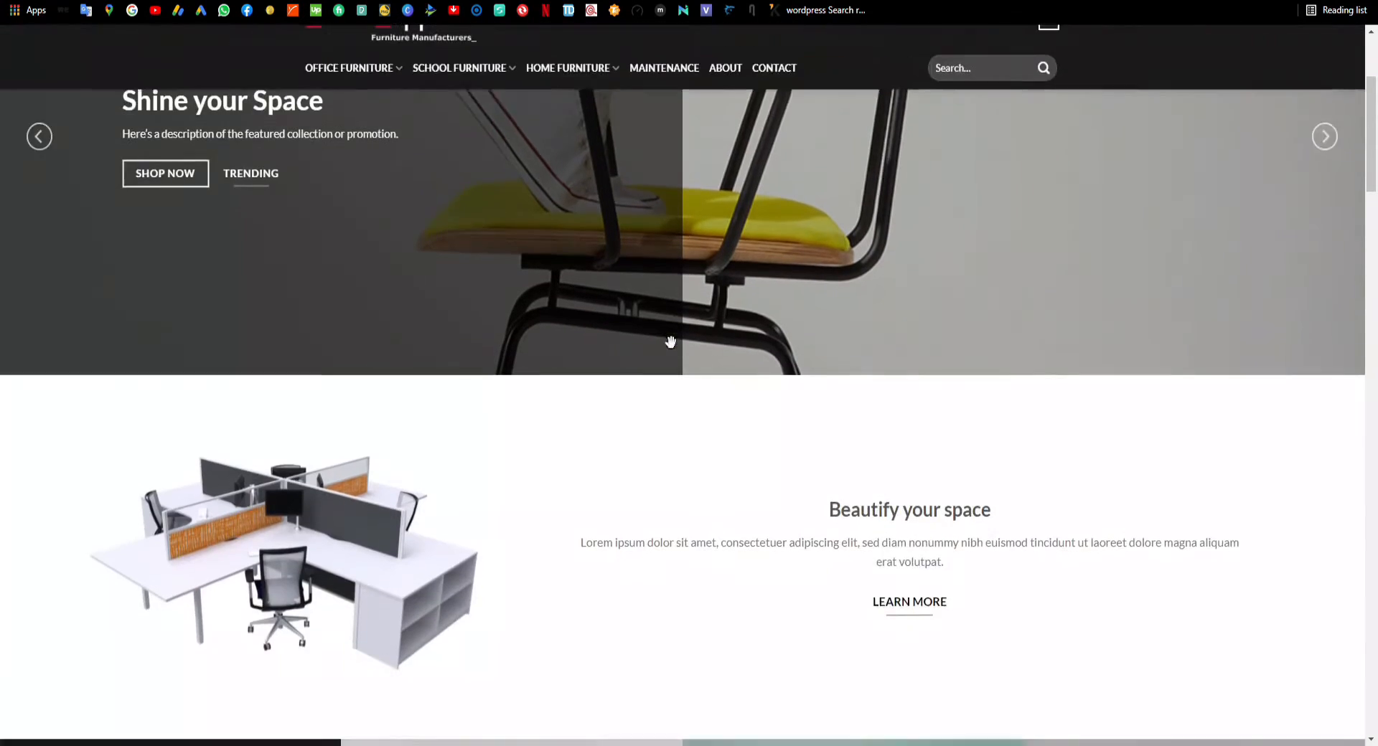
{"action": "scroll", "coordinate": [655, 444], "scroll_direction": "down", "scroll_amount": 3}
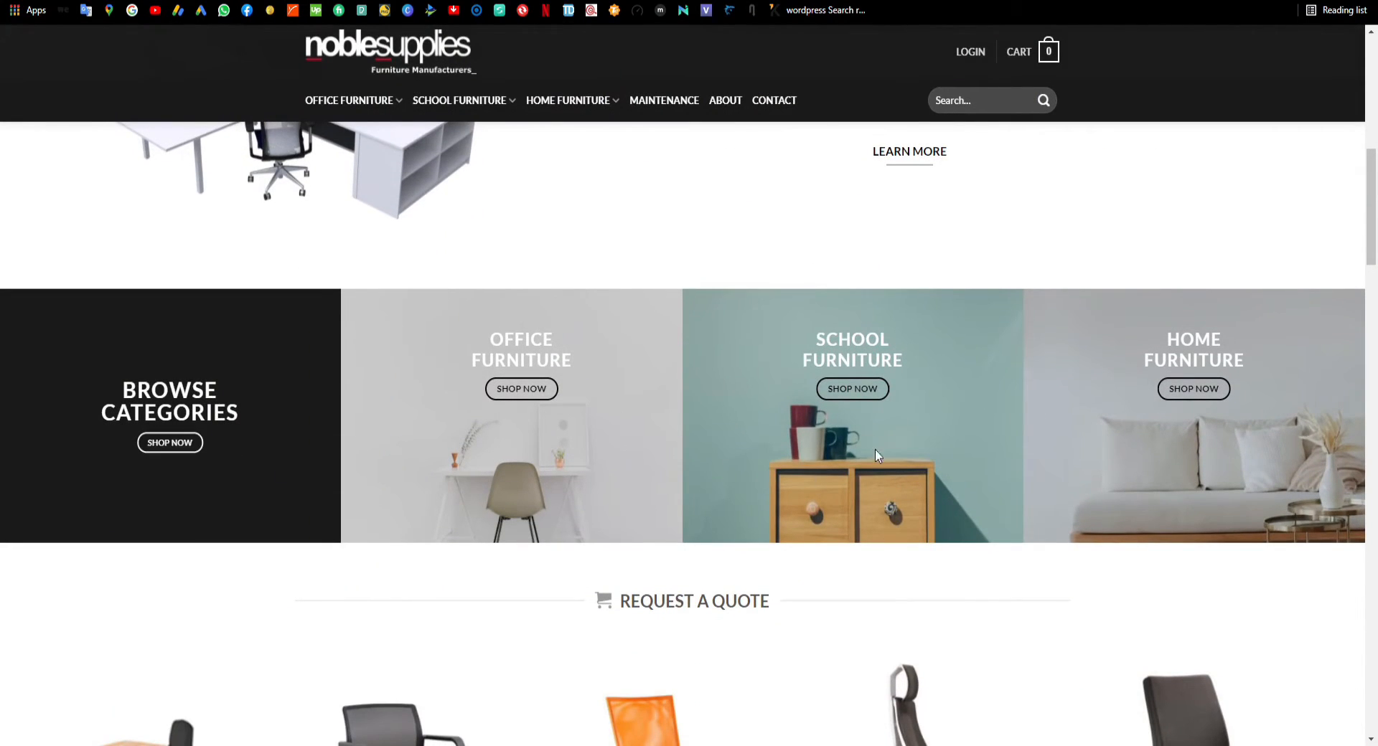
{"action": "scroll", "coordinate": [722, 466], "scroll_direction": "down", "scroll_amount": 5}
{"action": "scroll", "coordinate": [724, 474], "scroll_direction": "down", "scroll_amount": 2}
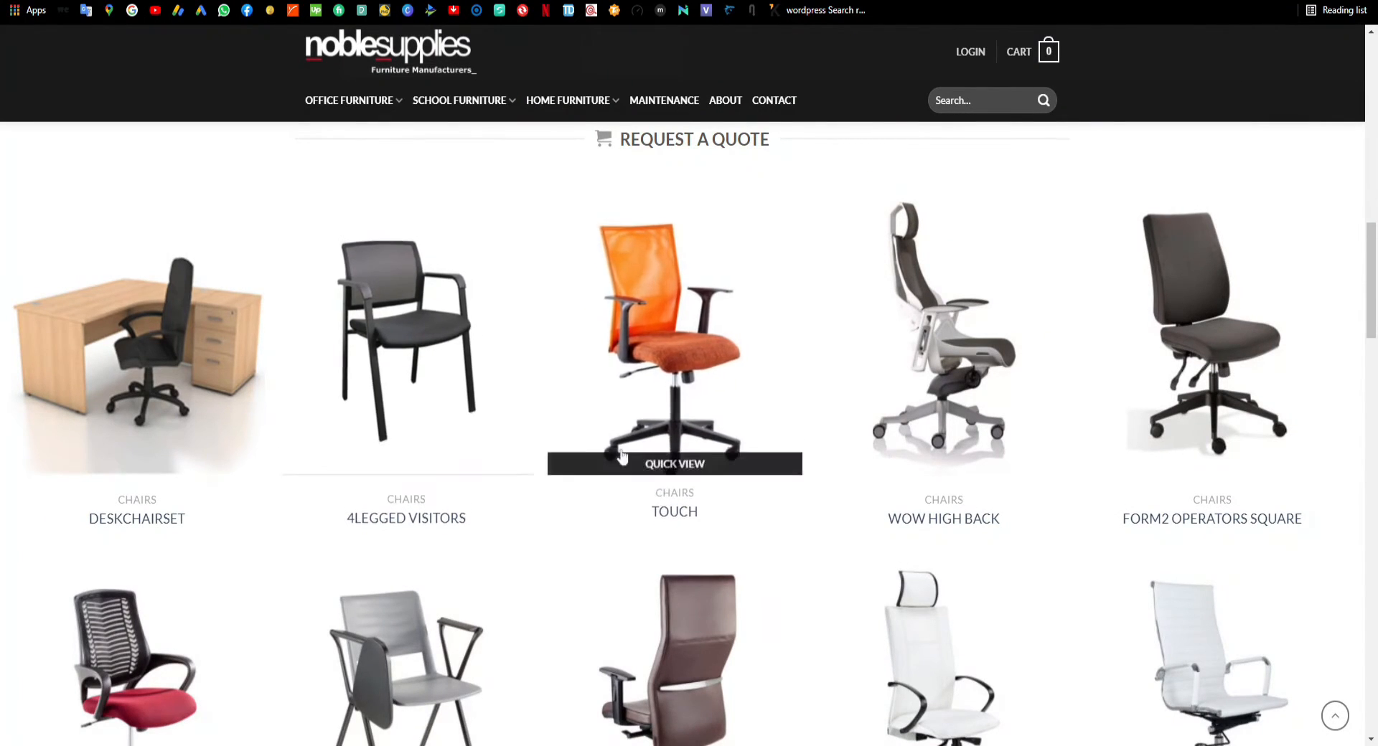
{"action": "scroll", "coordinate": [738, 401], "scroll_direction": "down", "scroll_amount": 10}
{"action": "scroll", "coordinate": [622, 456], "scroll_direction": "down", "scroll_amount": 10}
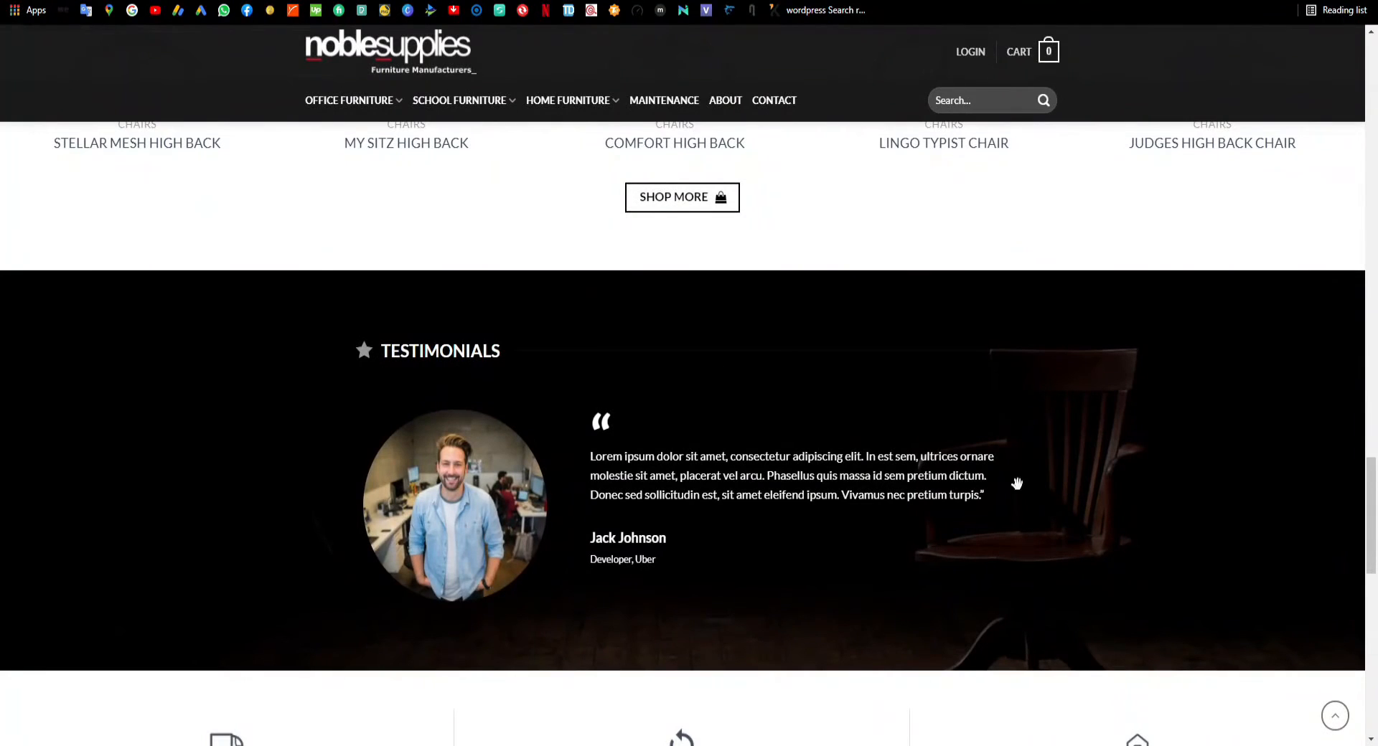
{"action": "scroll", "coordinate": [666, 559], "scroll_direction": "down", "scroll_amount": 5}
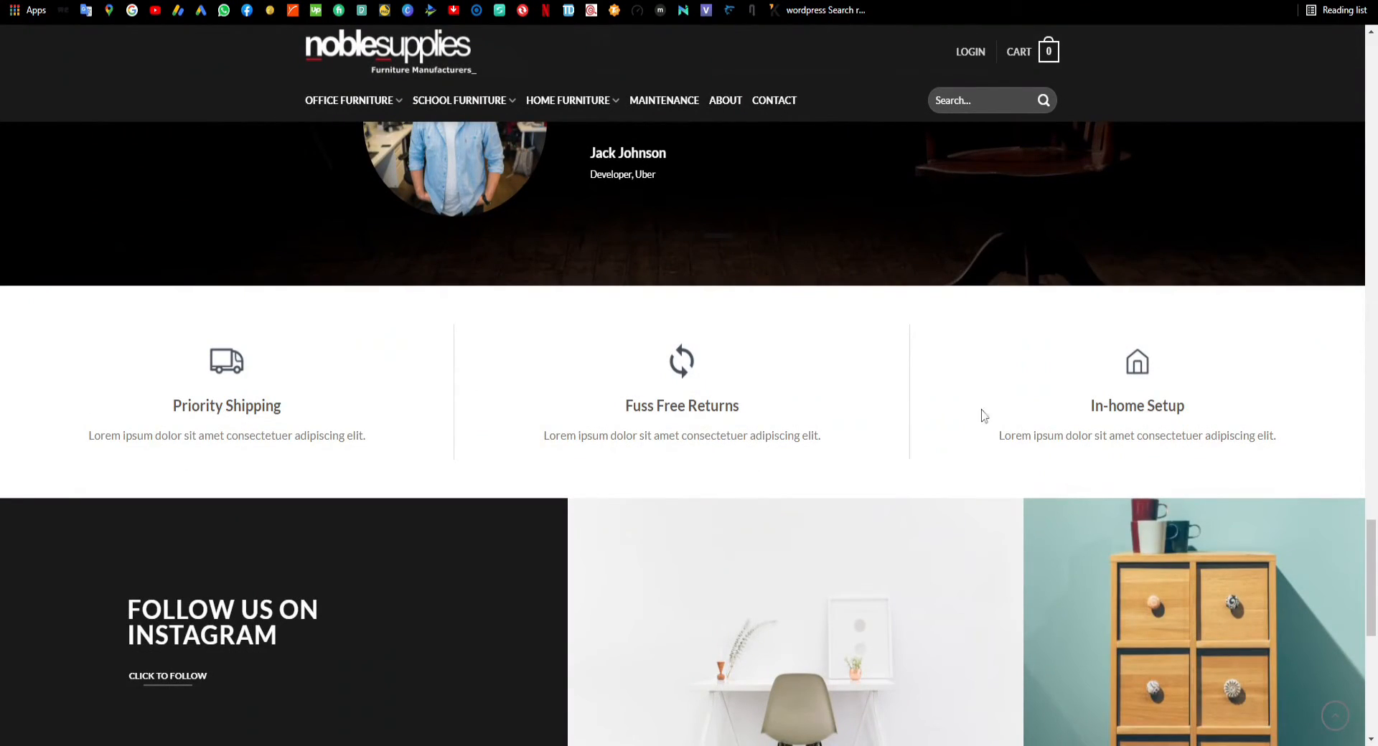
{"action": "scroll", "coordinate": [542, 434], "scroll_direction": "down", "scroll_amount": 3}
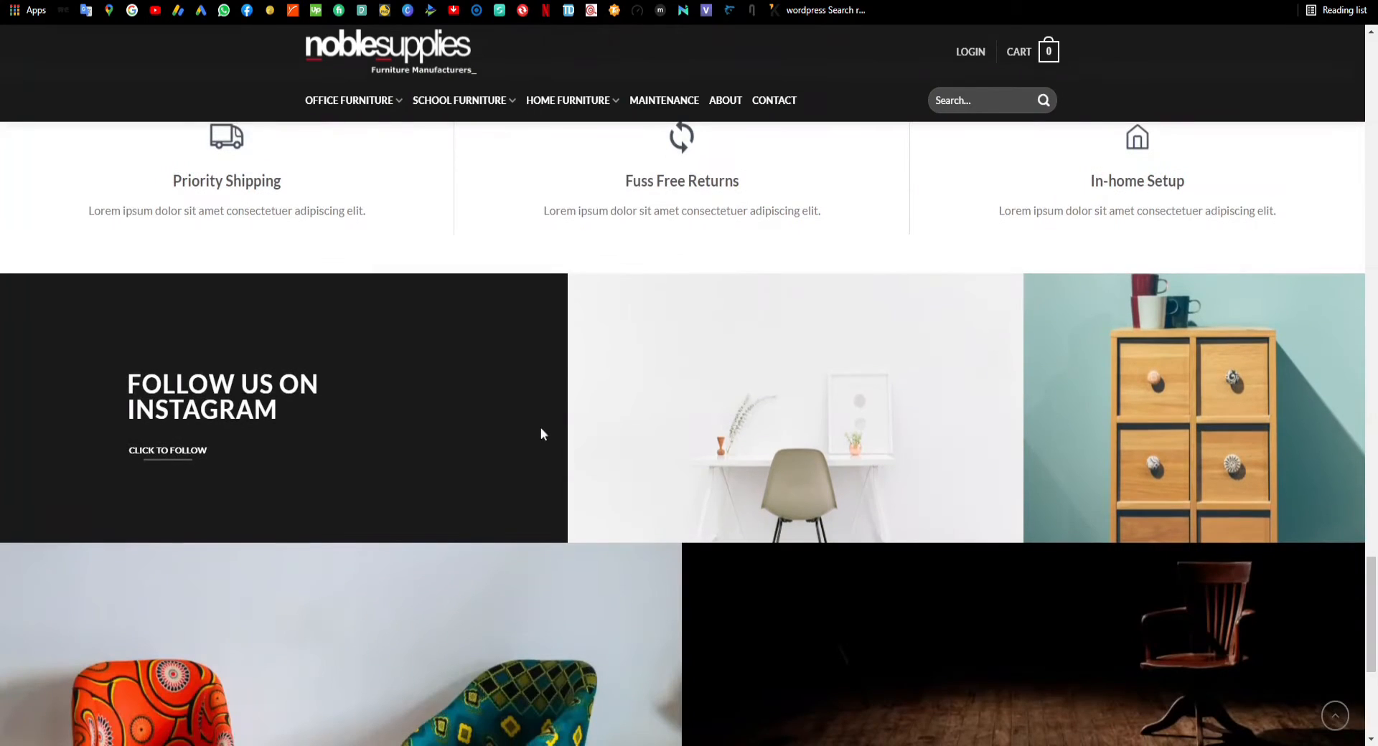
{"action": "scroll", "coordinate": [526, 441], "scroll_direction": "down", "scroll_amount": 2}
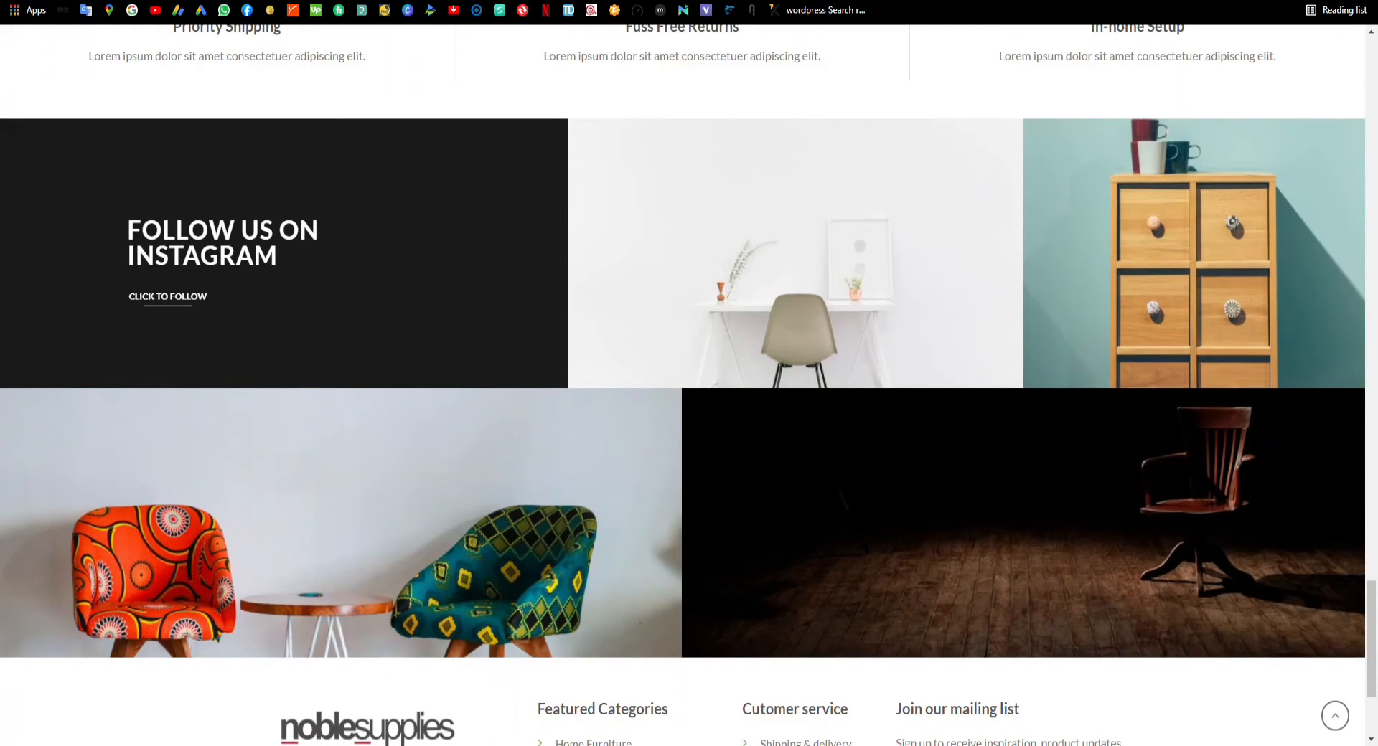
{"action": "scroll", "coordinate": [828, 439], "scroll_direction": "down", "scroll_amount": 3}
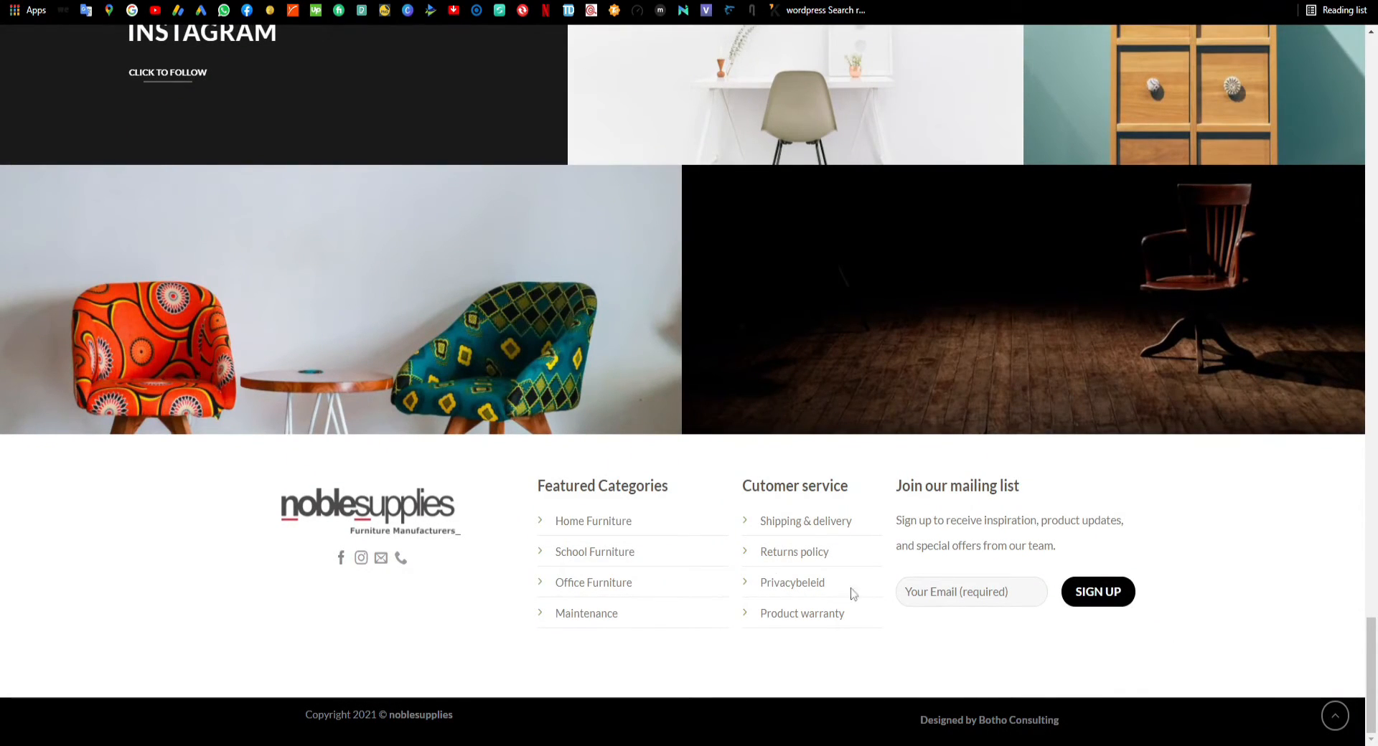
{"action": "left_click", "coordinate": [1334, 716]}
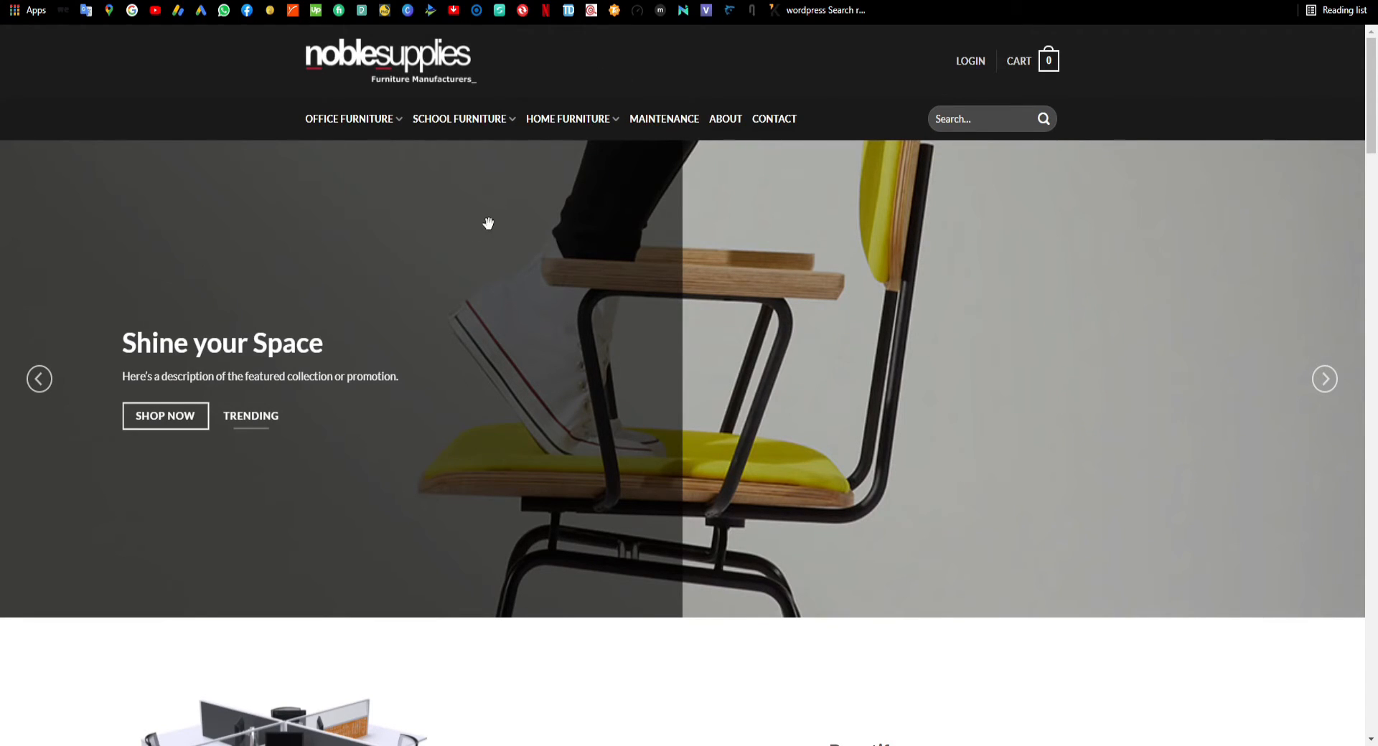
Step: Log in to the site as admin and create a new WordPress page titled "demo page"
{"action": "left_click", "coordinate": [977, 62]}
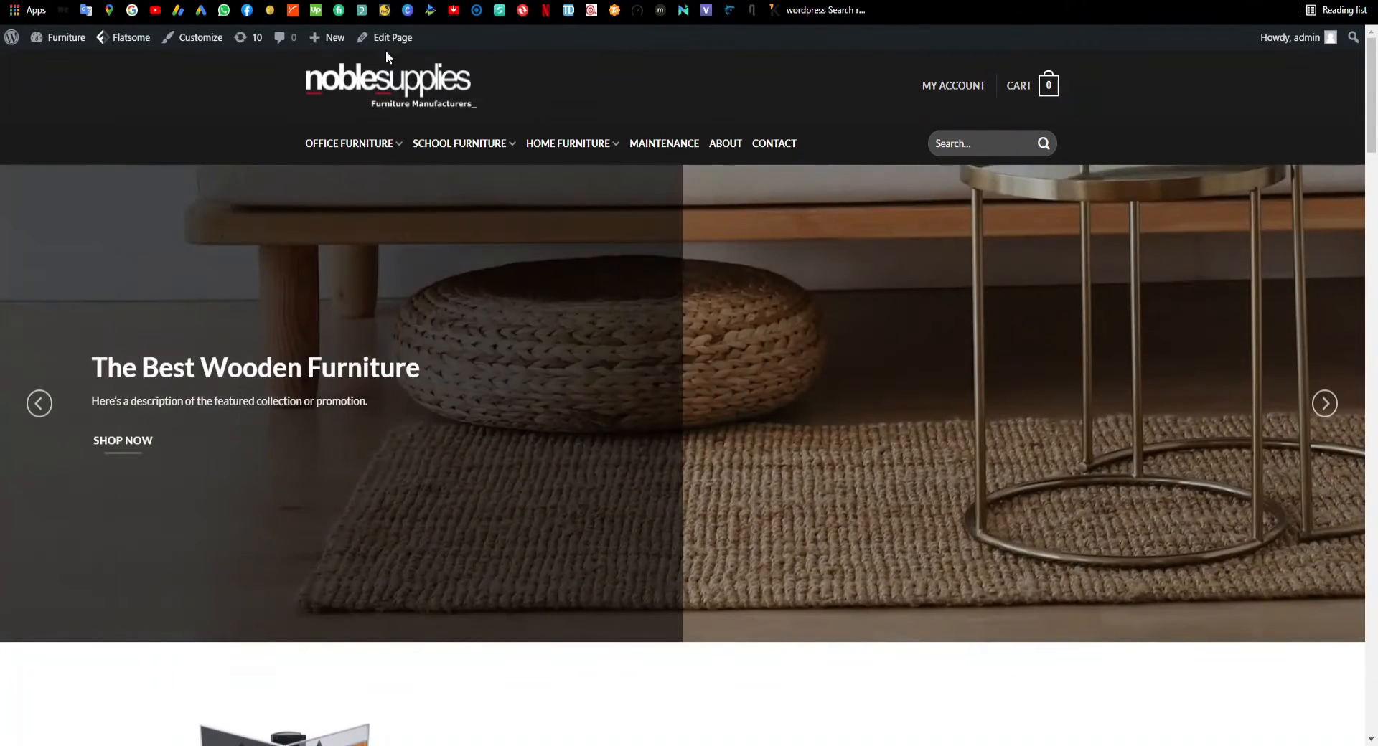
{"action": "mouse_move", "coordinate": [388, 41]}
{"action": "mouse_move", "coordinate": [52, 43]}
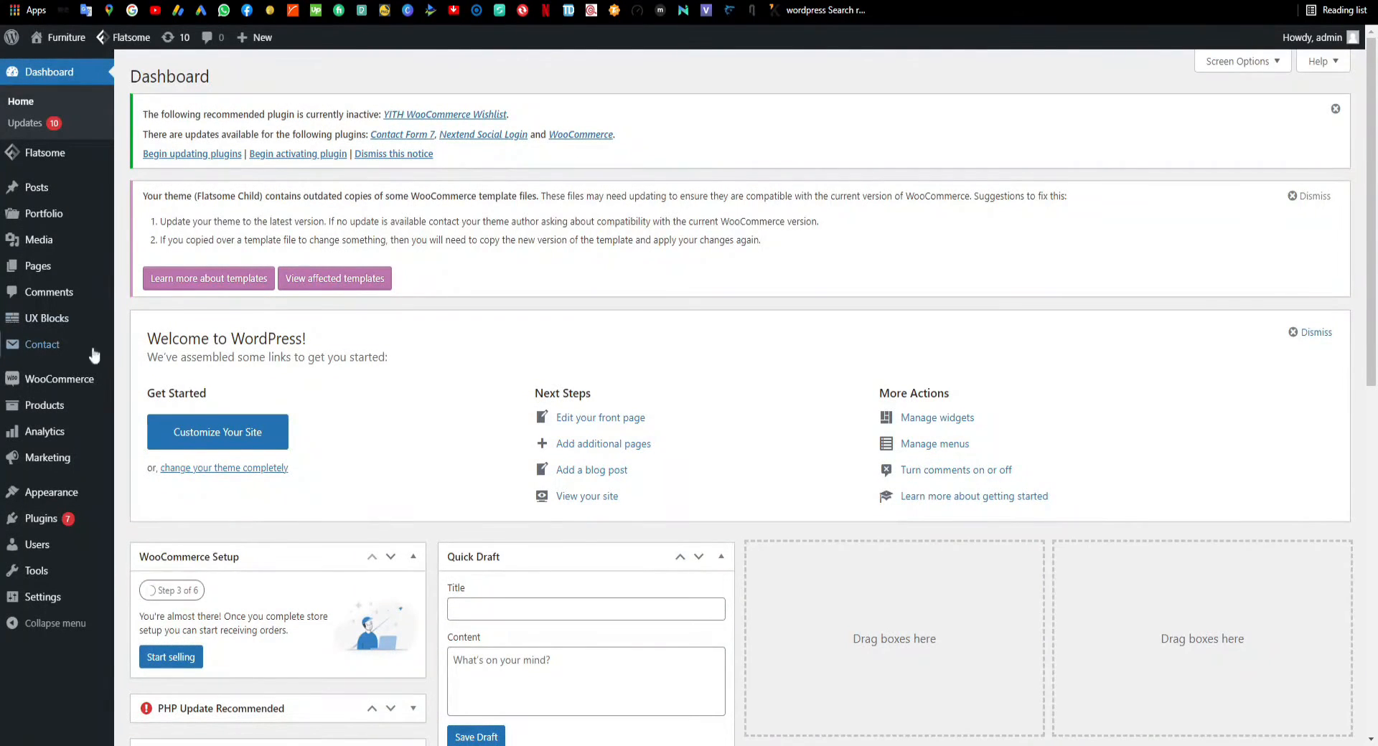
{"action": "mouse_move", "coordinate": [100, 276]}
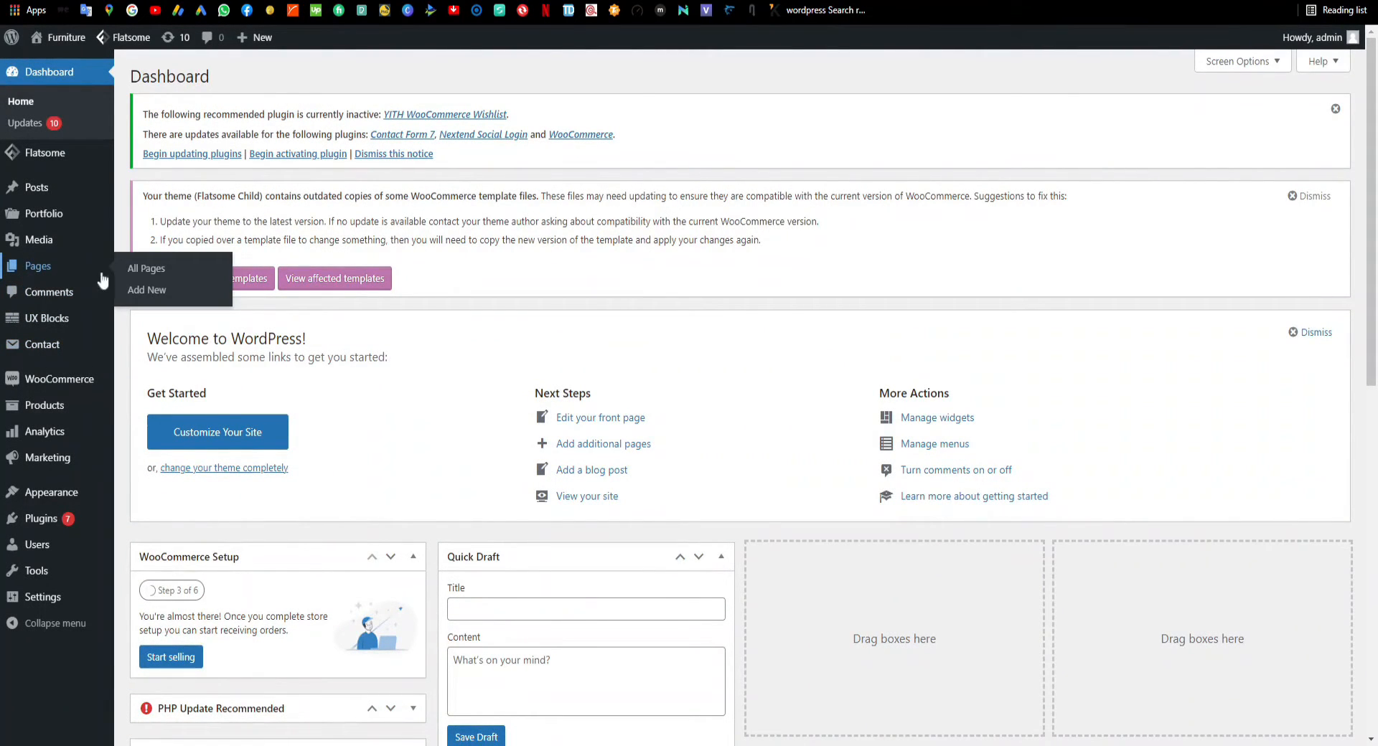
{"action": "left_click", "coordinate": [148, 290]}
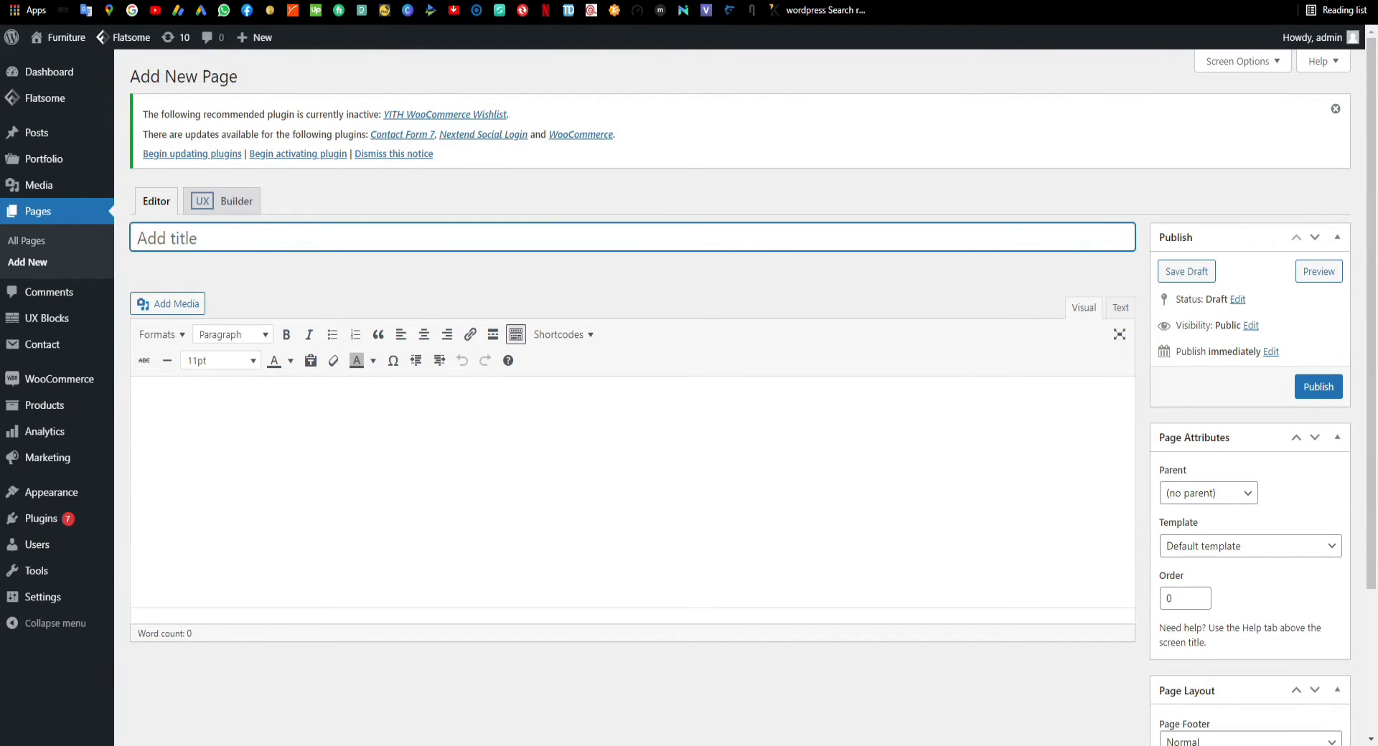
{"action": "type", "text": "demo page"}
Step: Set the page template to "Page - Full Width" and publish the page
{"action": "scroll", "coordinate": [1371, 224], "scroll_direction": "down", "scroll_amount": 1}
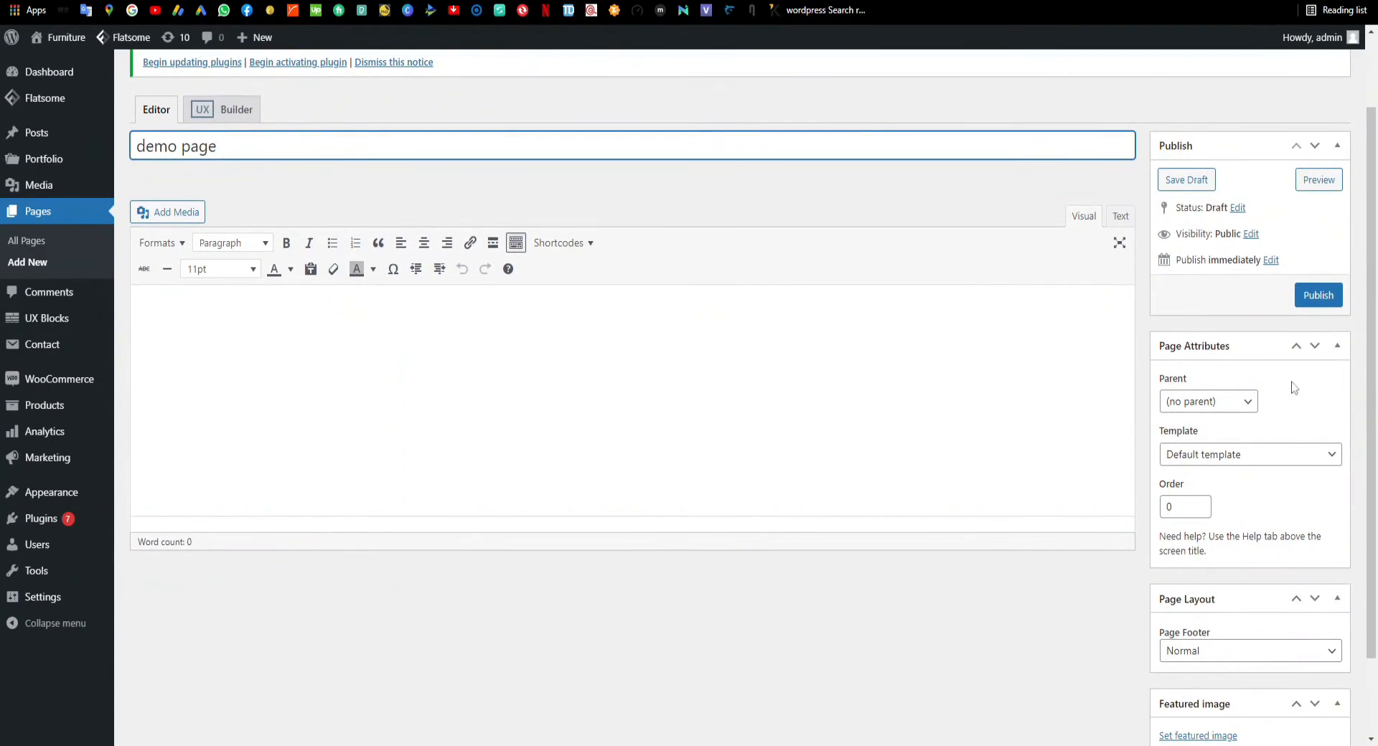
{"action": "scroll", "coordinate": [1372, 402], "scroll_direction": "down", "scroll_amount": 1}
{"action": "scroll", "coordinate": [1370, 402], "scroll_direction": "down", "scroll_amount": 1}
{"action": "left_click", "coordinate": [1220, 393]}
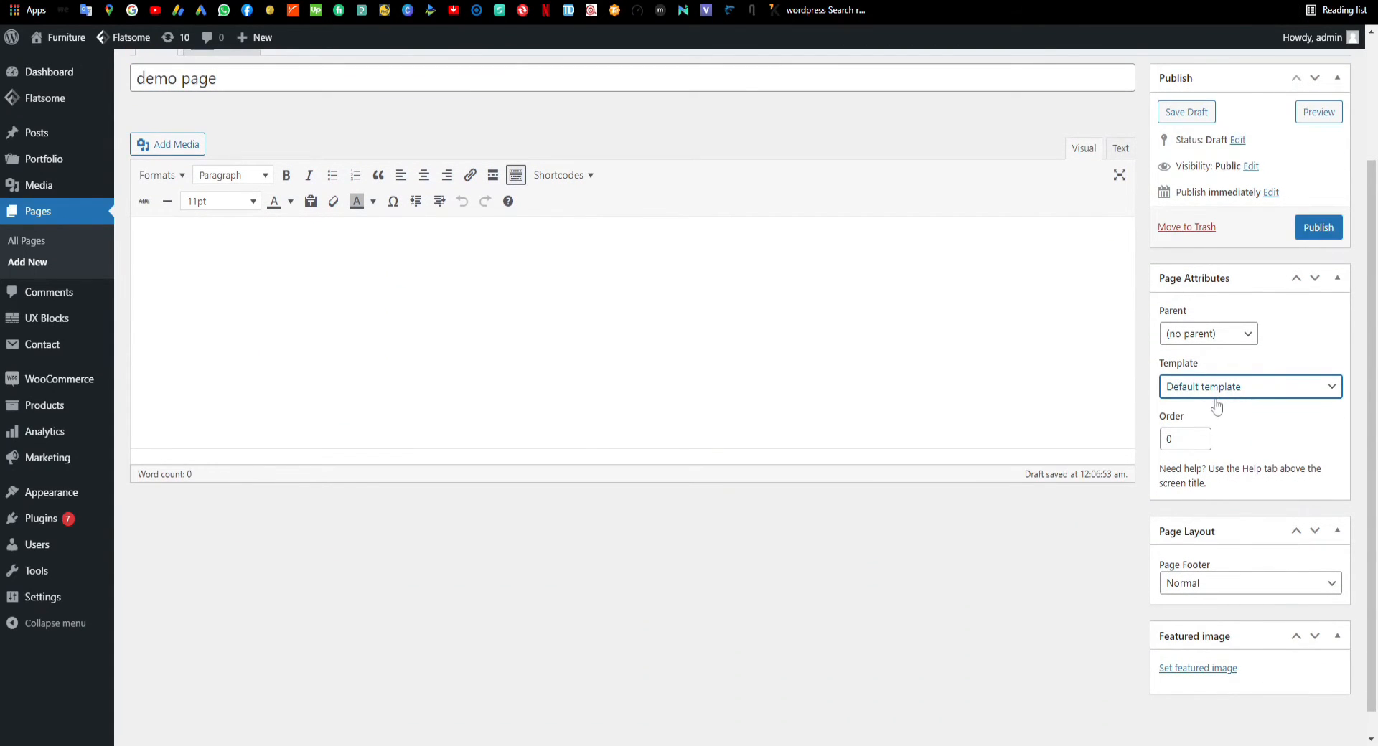
{"action": "left_click", "coordinate": [1220, 439]}
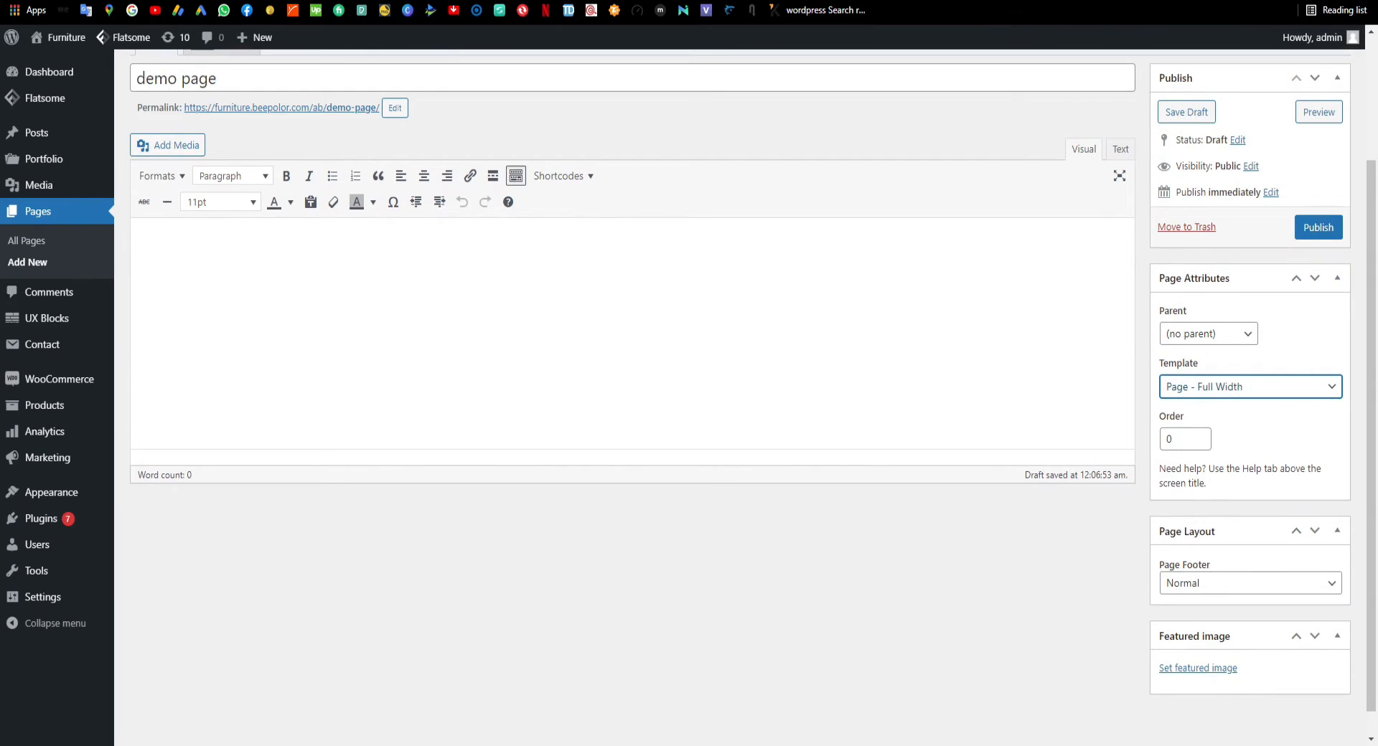
{"action": "scroll", "coordinate": [1372, 468], "scroll_direction": "down", "scroll_amount": 1}
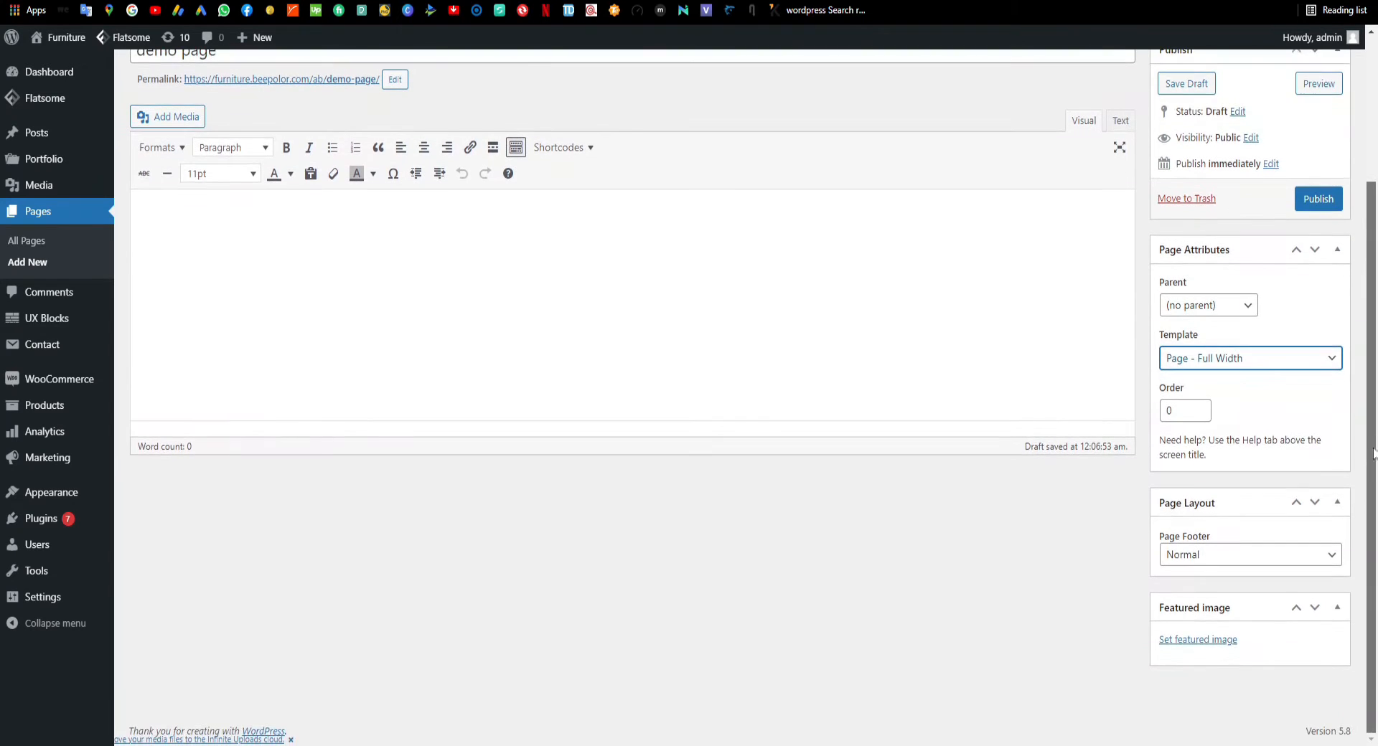
{"action": "scroll", "coordinate": [1372, 468], "scroll_direction": "up", "scroll_amount": 3}
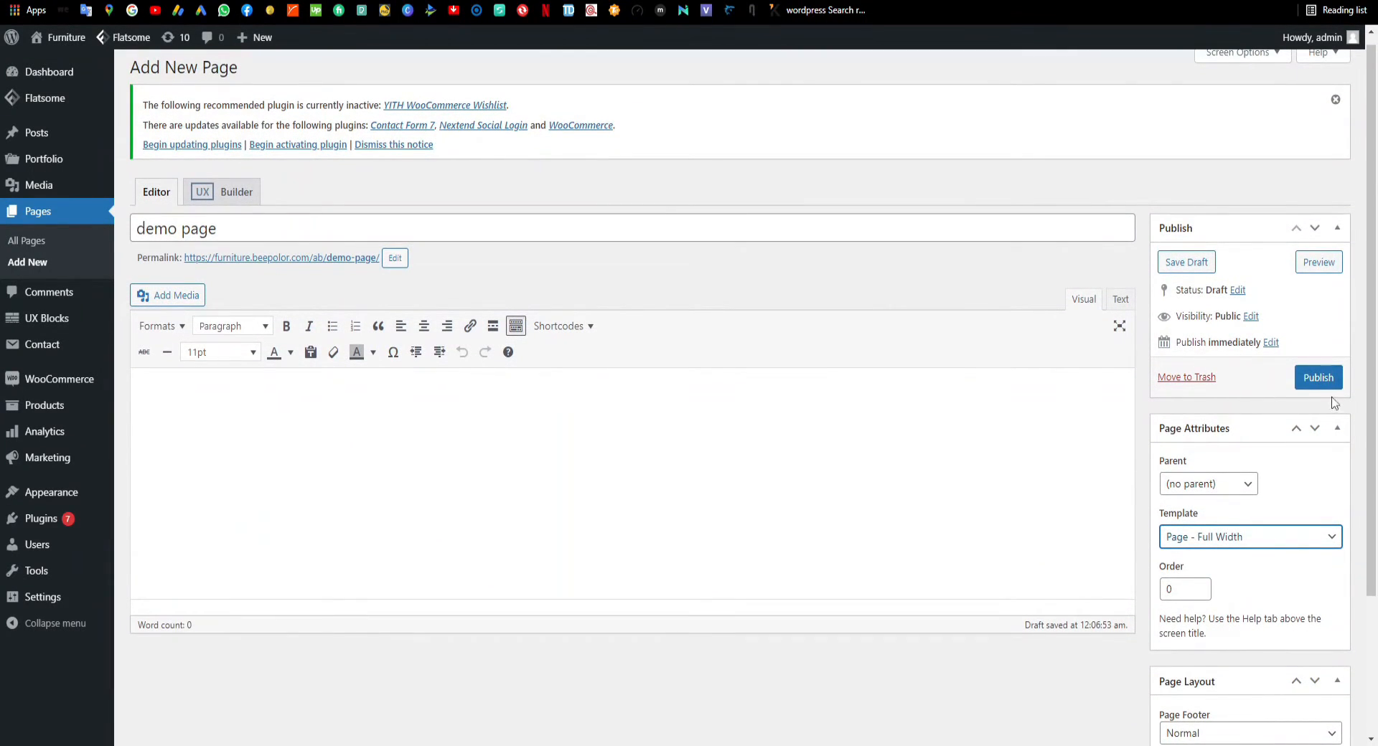
{"action": "left_click", "coordinate": [1325, 388]}
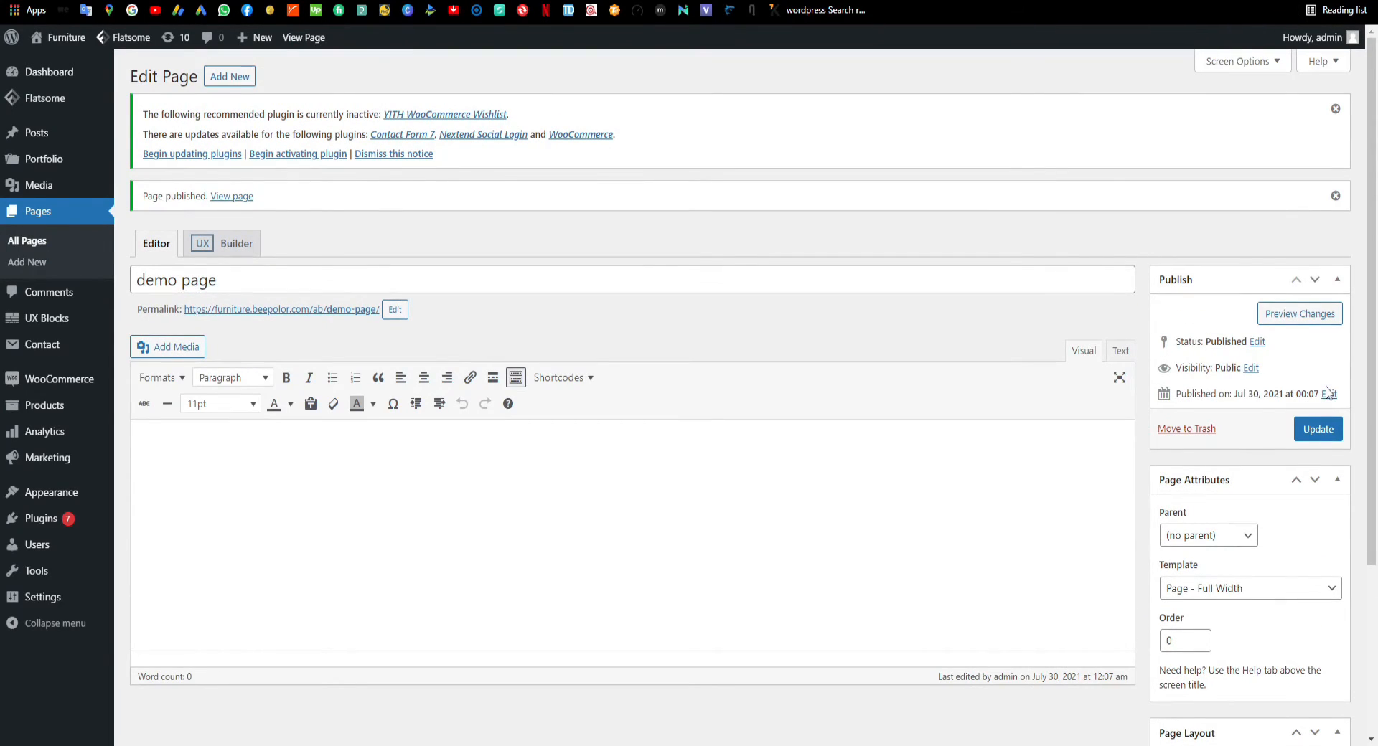
Step: View the published demo page on the site and open it for editing with UX Builder
{"action": "left_click", "coordinate": [364, 312]}
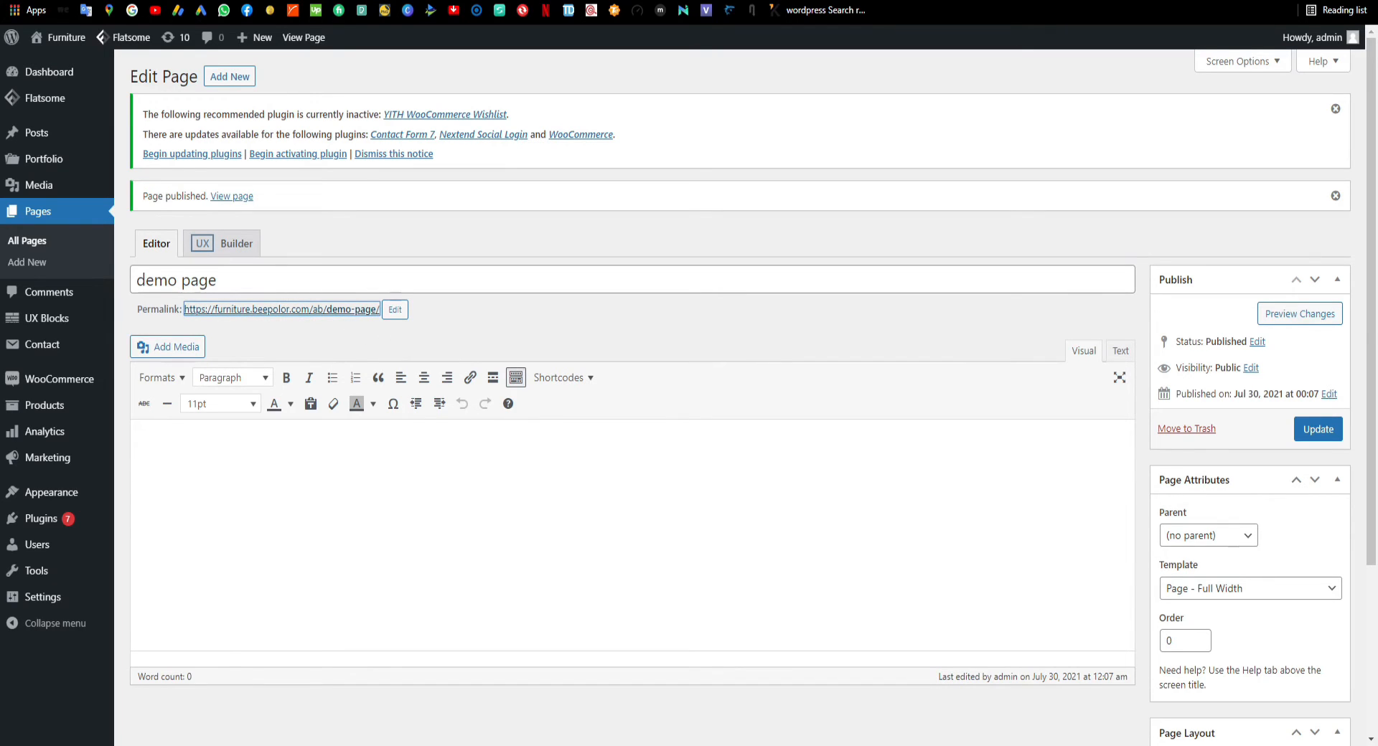
{"action": "left_click", "coordinate": [315, 1]}
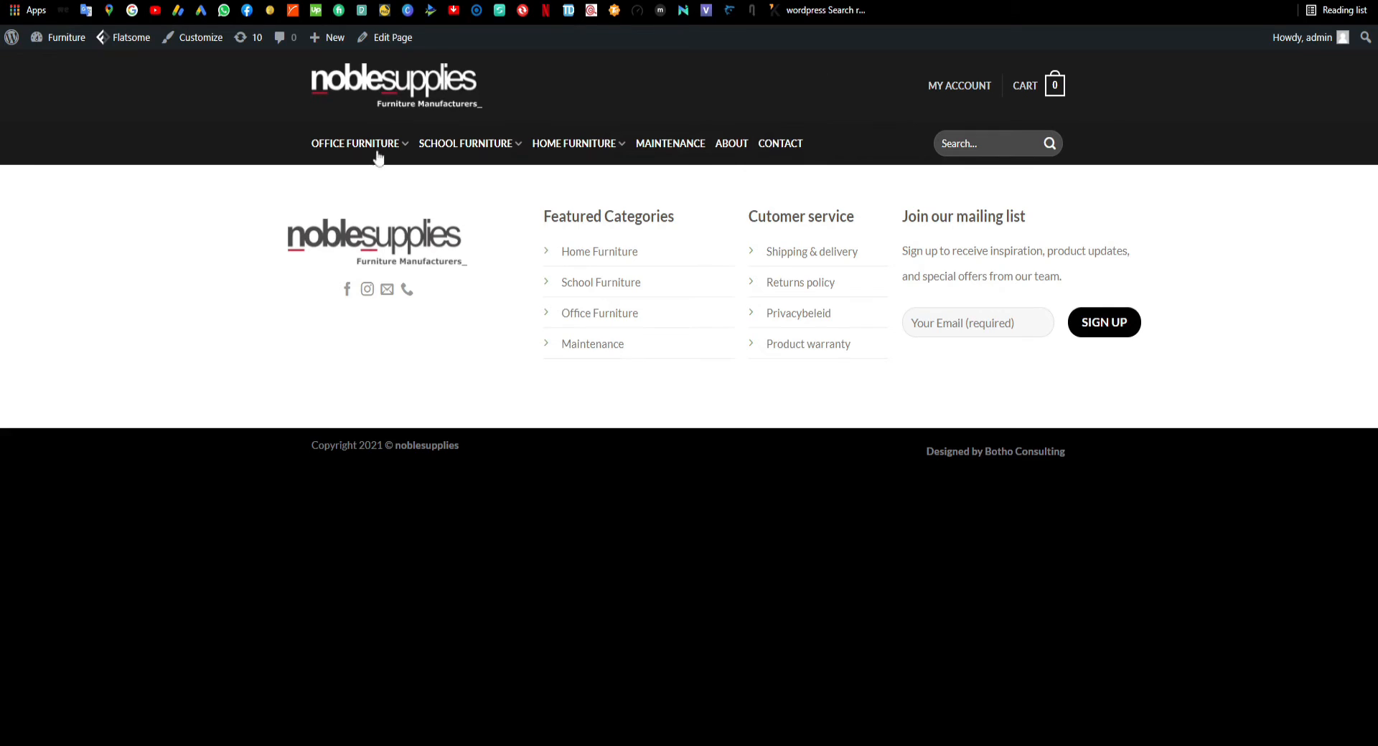
{"action": "mouse_move", "coordinate": [379, 154]}
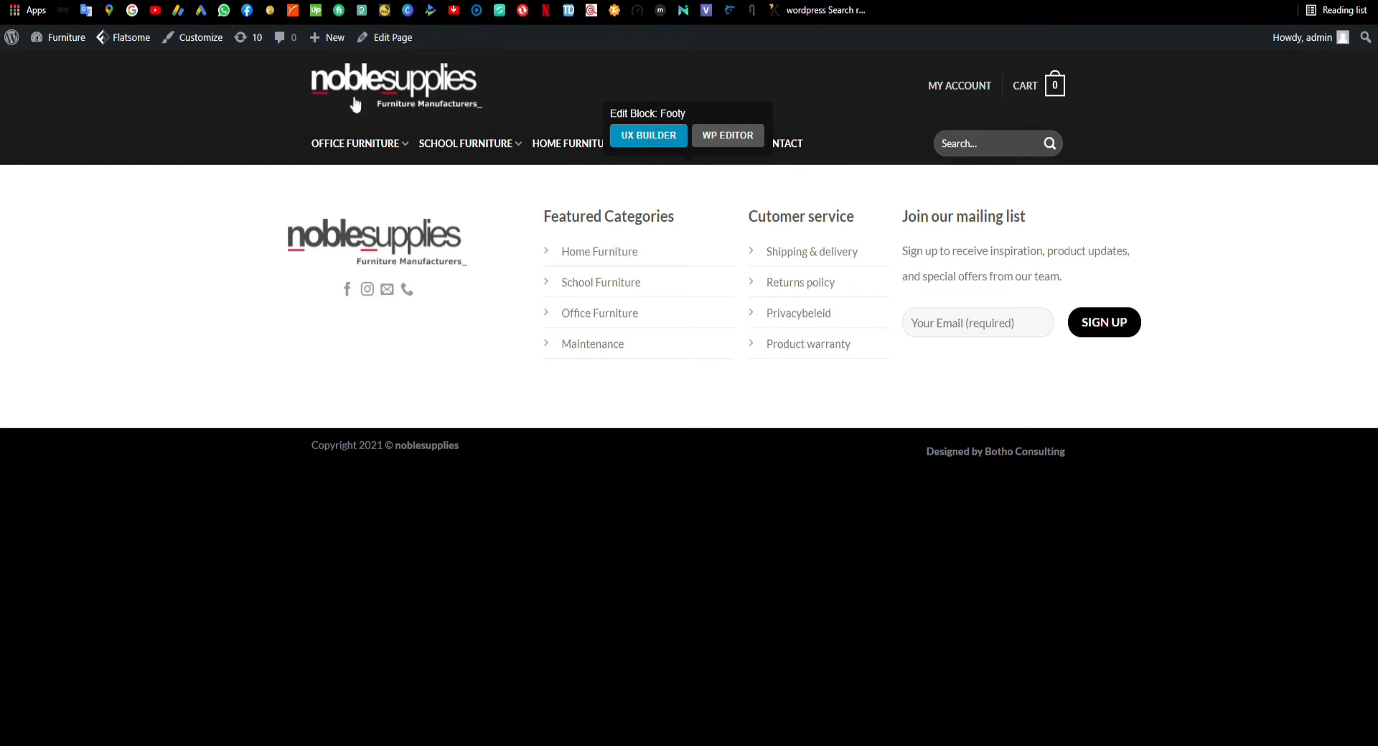
{"action": "mouse_move", "coordinate": [397, 41]}
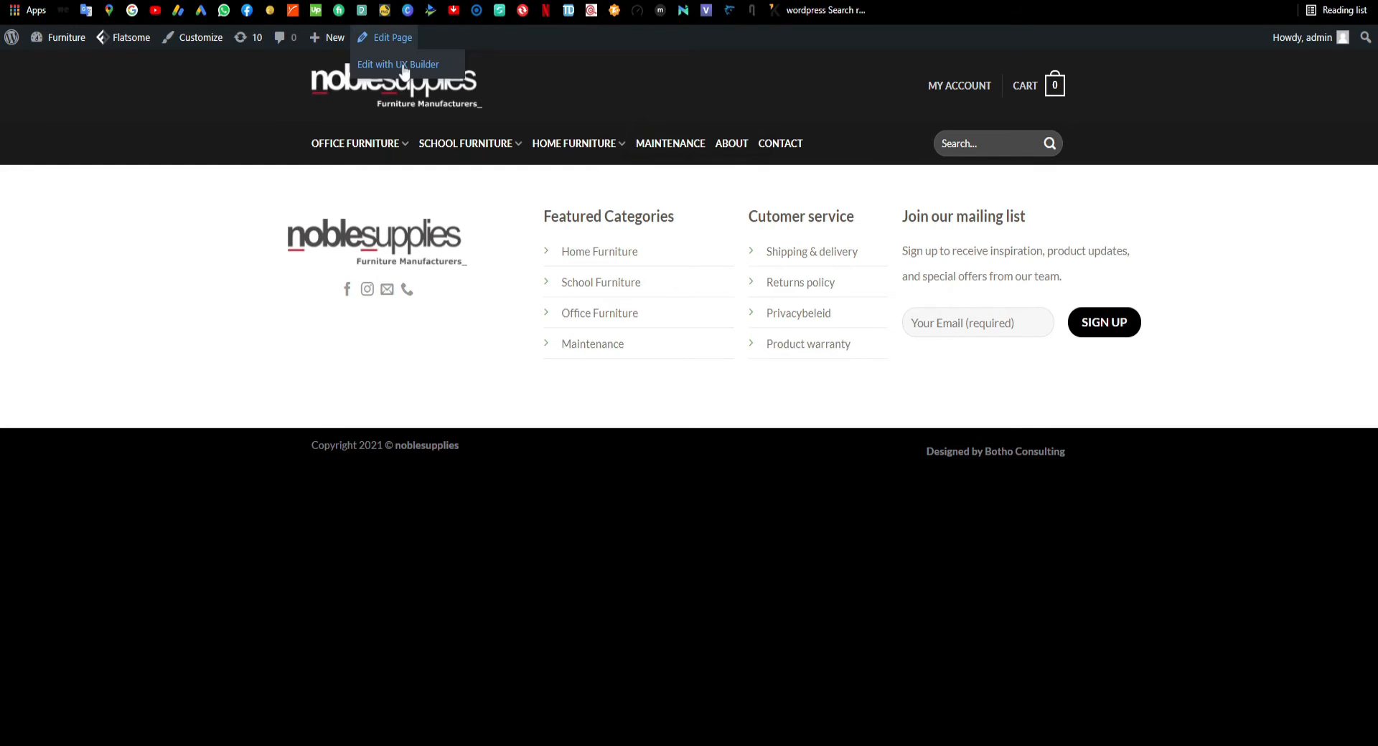
{"action": "left_click", "coordinate": [398, 64]}
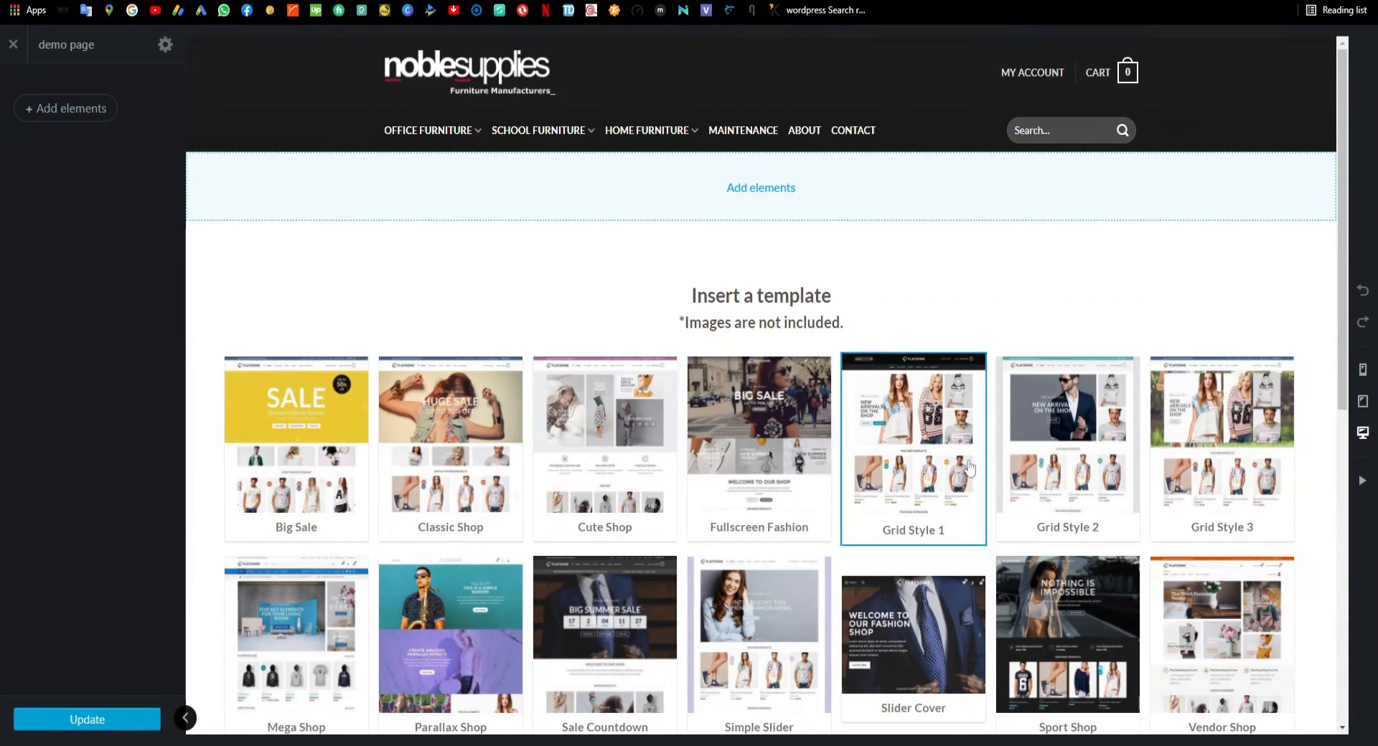
Step: Look over the insertable page templates and open the Flatsome Studio library for adding content
{"action": "scroll", "coordinate": [1123, 500], "scroll_direction": "down", "scroll_amount": 4}
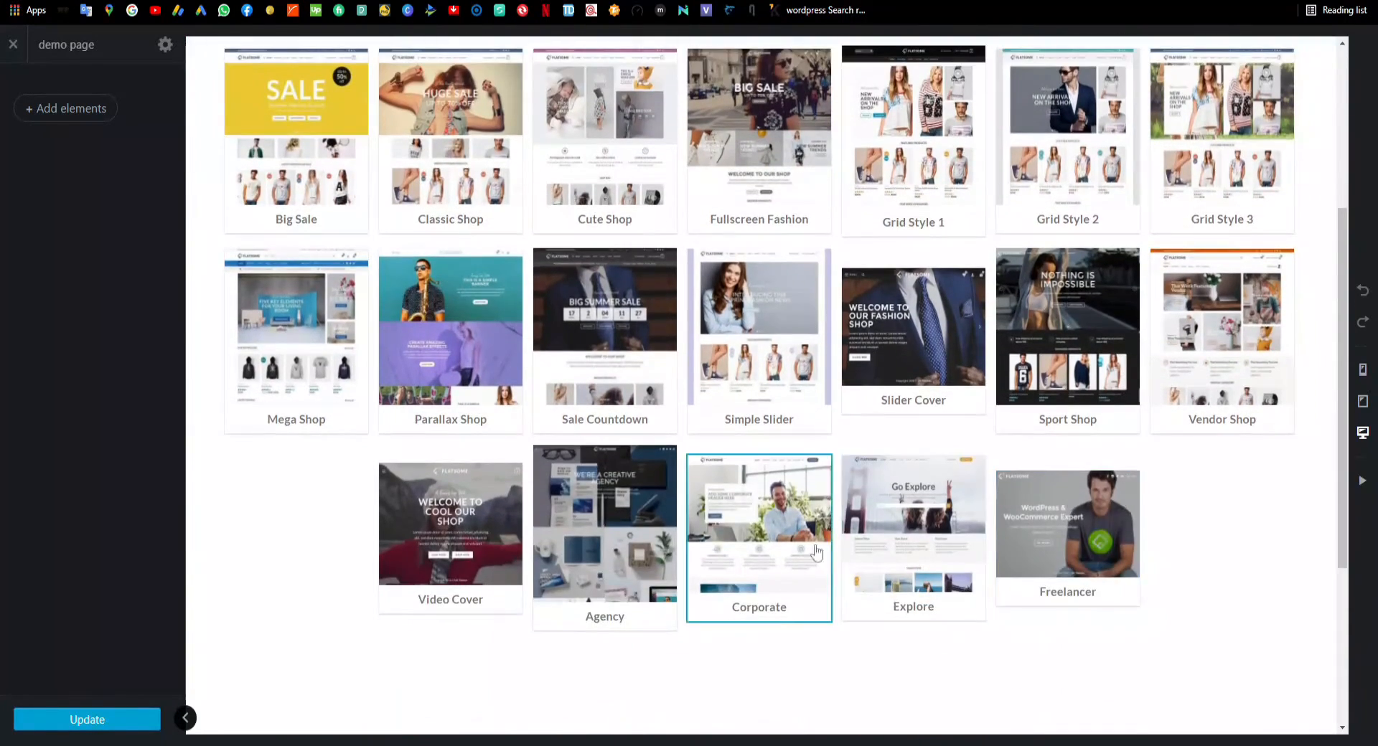
{"action": "scroll", "coordinate": [894, 541], "scroll_direction": "down", "scroll_amount": 2}
{"action": "scroll", "coordinate": [893, 538], "scroll_direction": "up", "scroll_amount": 6}
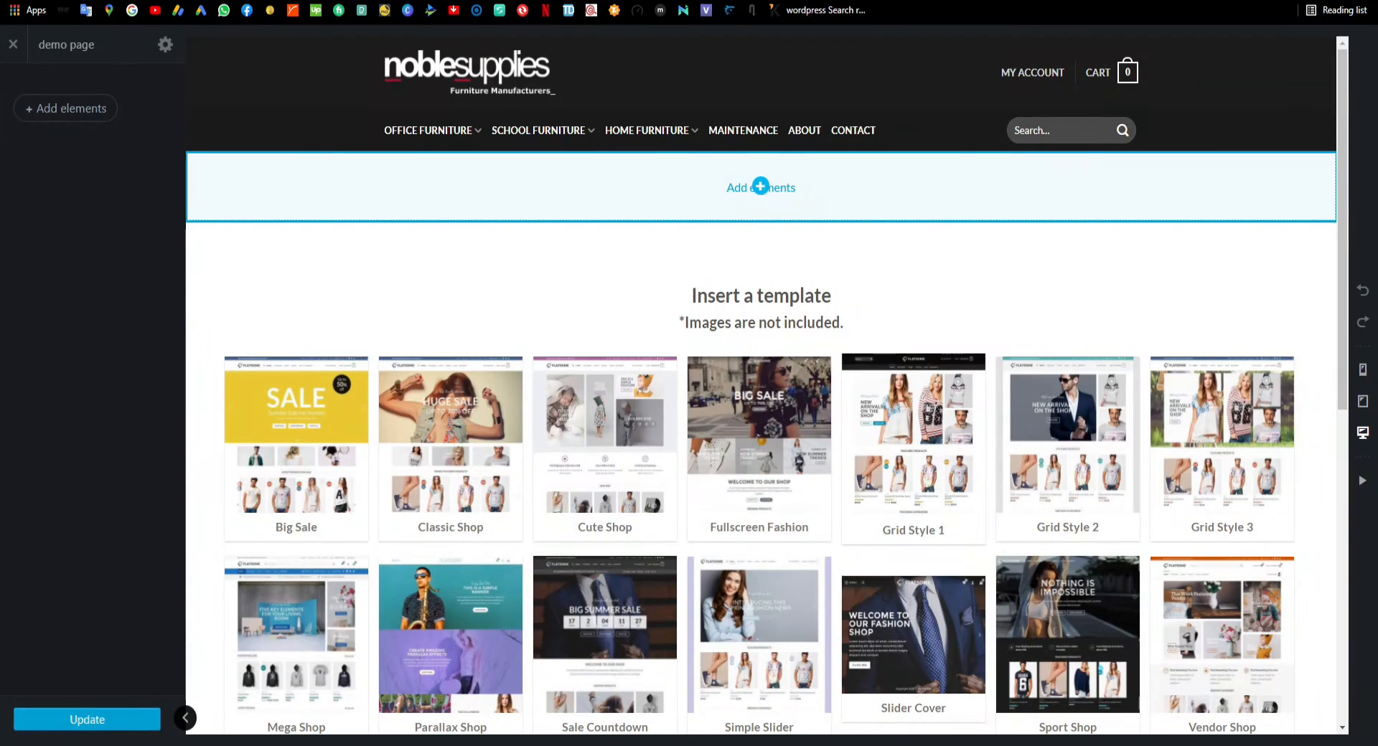
{"action": "left_click", "coordinate": [760, 186]}
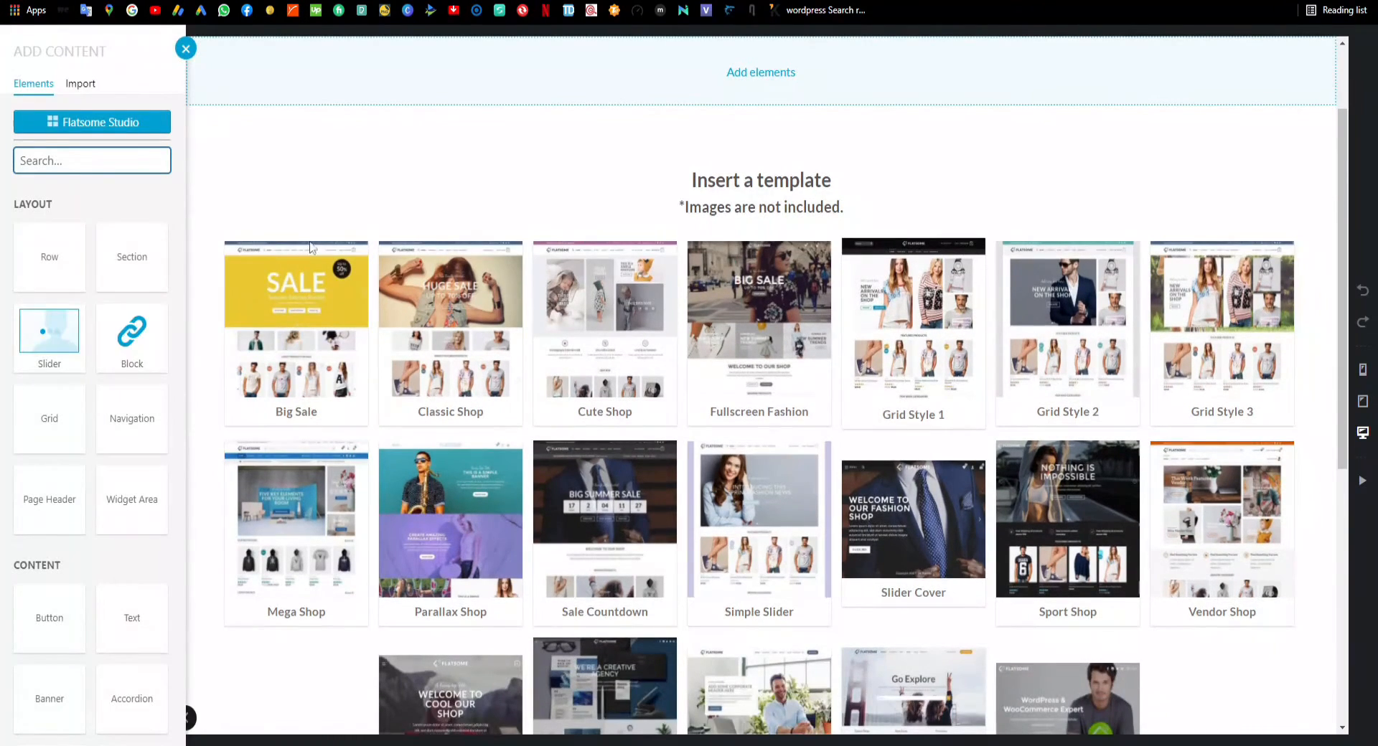
{"action": "left_click", "coordinate": [106, 134]}
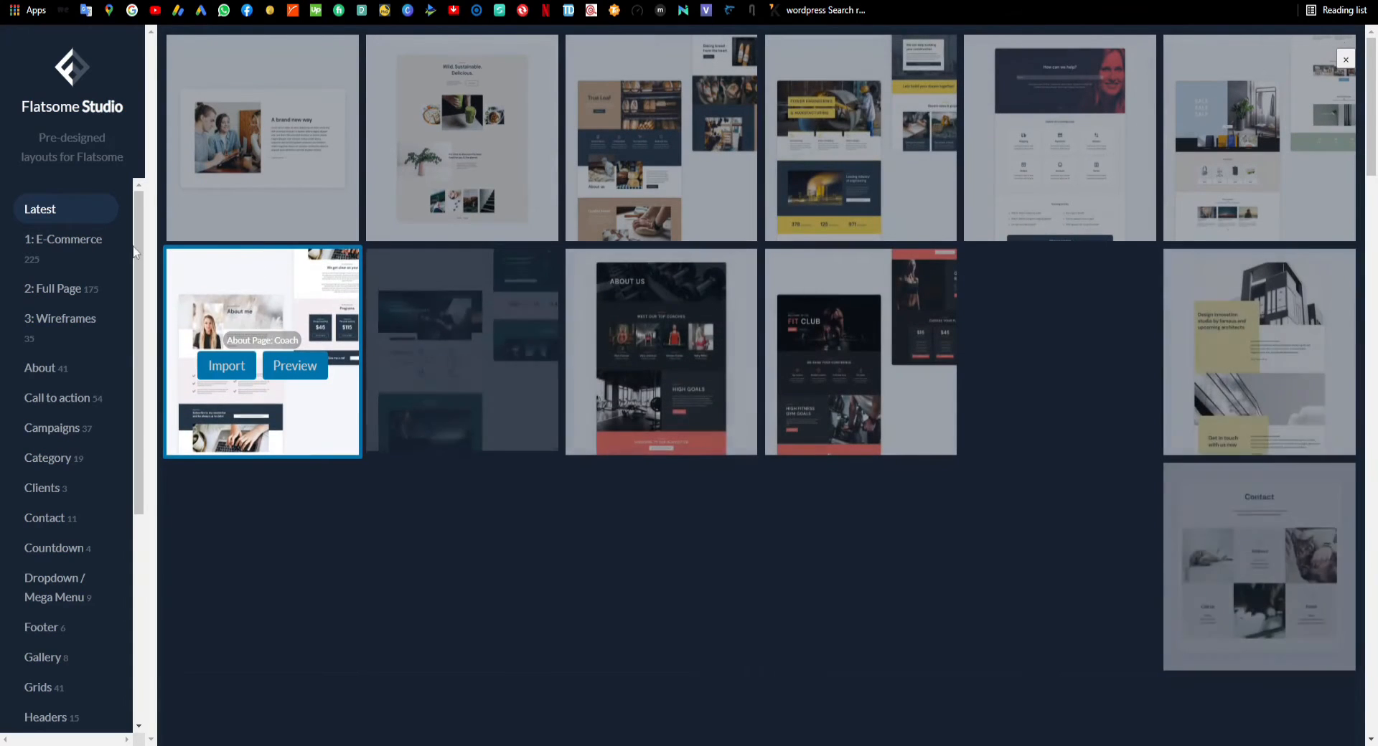
Step: Browse the E-Commerce layouts in Flatsome Studio and preview the trendy eyewear layout
{"action": "mouse_move", "coordinate": [139, 235]}
{"action": "left_mouse_down"}
{"action": "mouse_move", "coordinate": [120, 386]}
{"action": "mouse_move", "coordinate": [139, 297]}
{"action": "mouse_move", "coordinate": [135, 210]}
{"action": "left_mouse_up"}
{"action": "left_click", "coordinate": [65, 260]}
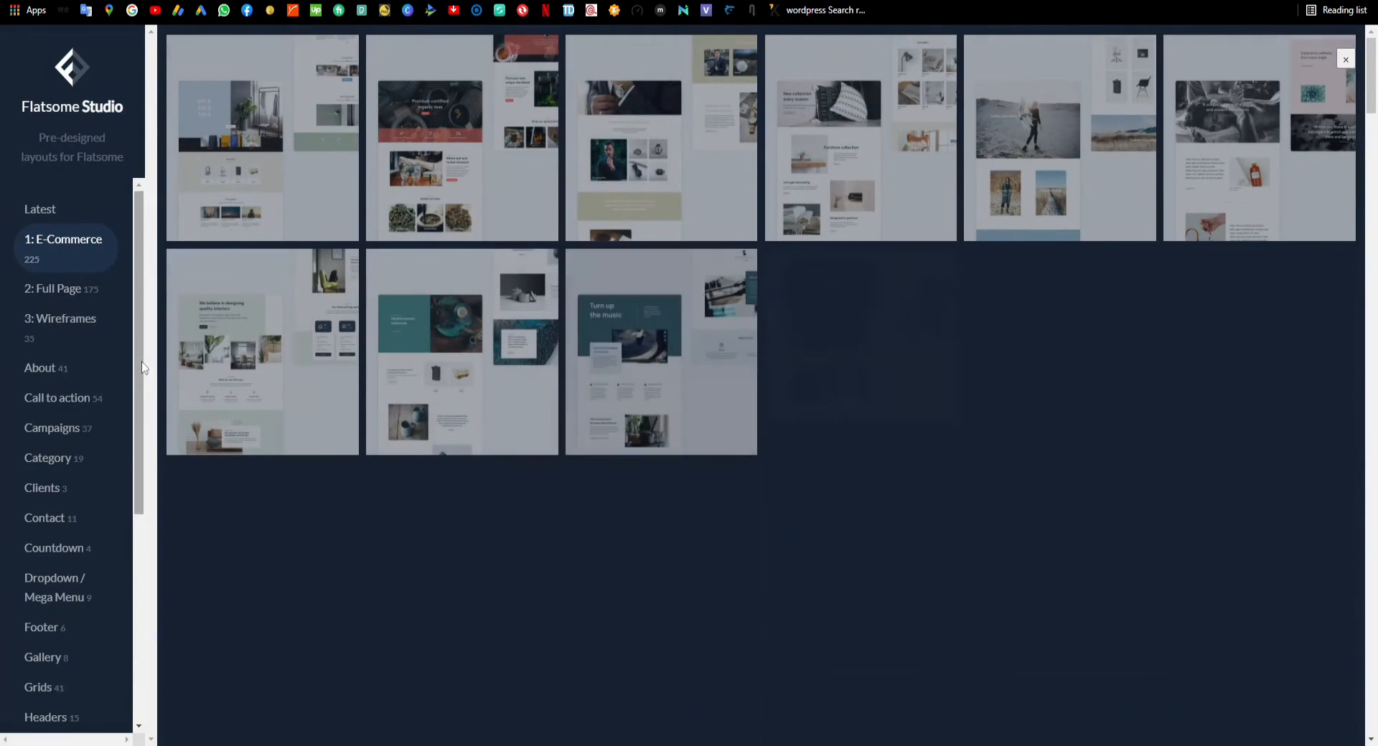
{"action": "scroll", "coordinate": [119, 301], "scroll_direction": "down", "scroll_amount": 3}
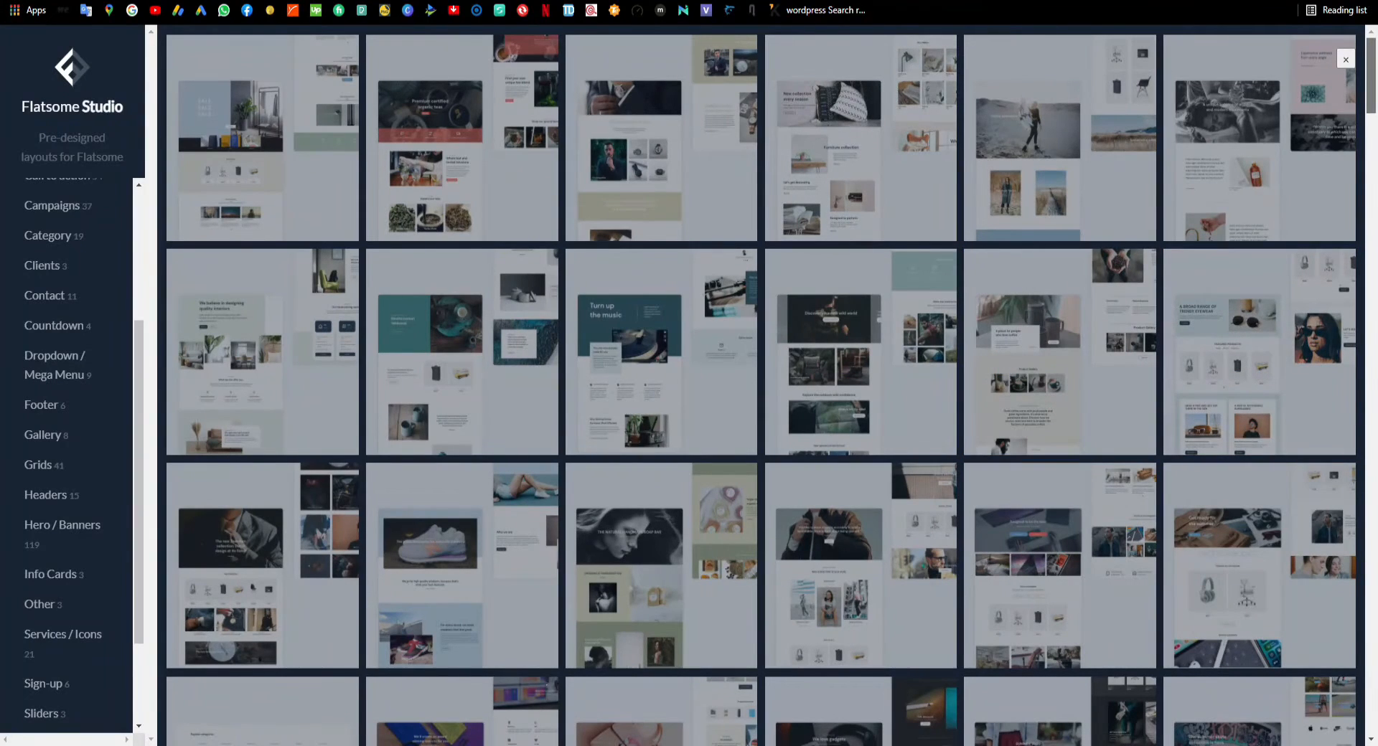
{"action": "scroll", "coordinate": [1375, 90], "scroll_direction": "down", "scroll_amount": 1}
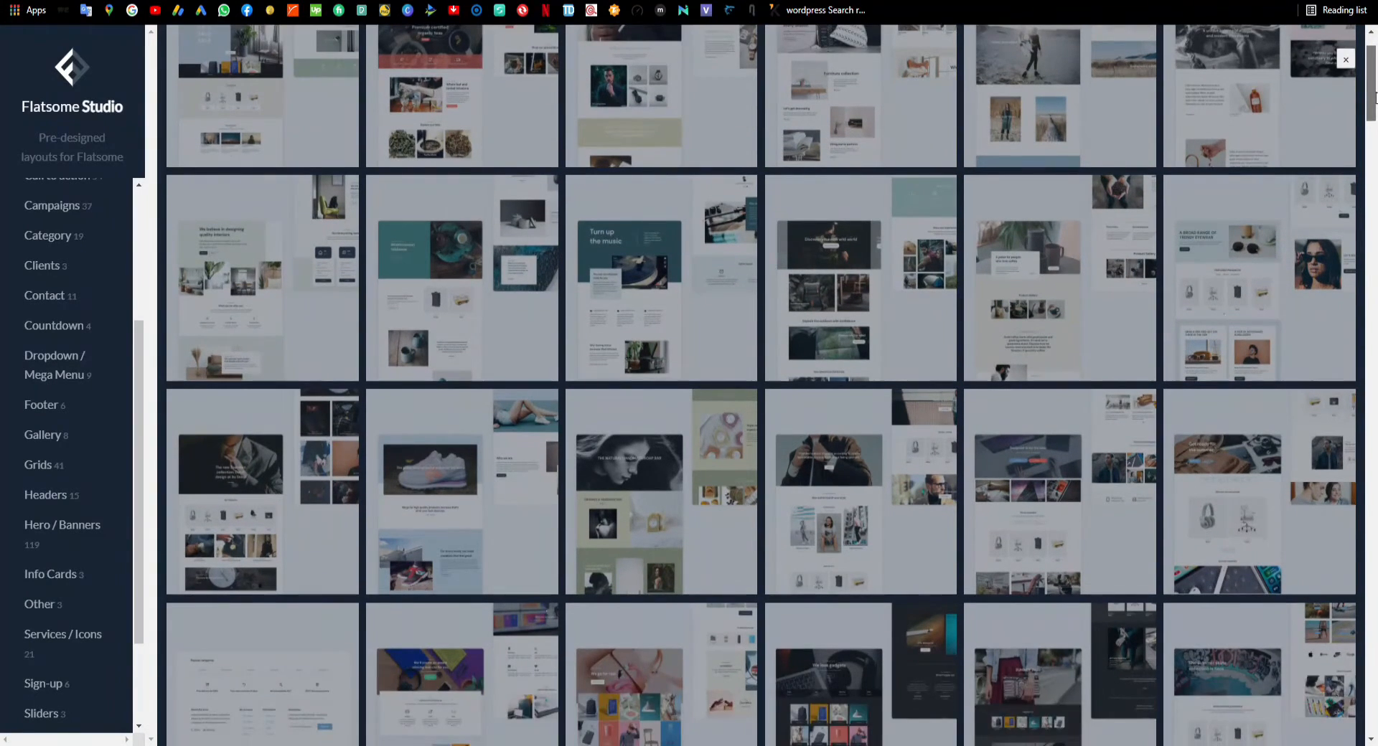
{"action": "scroll", "coordinate": [1375, 97], "scroll_direction": "up", "scroll_amount": 1}
{"action": "mouse_move", "coordinate": [1270, 371]}
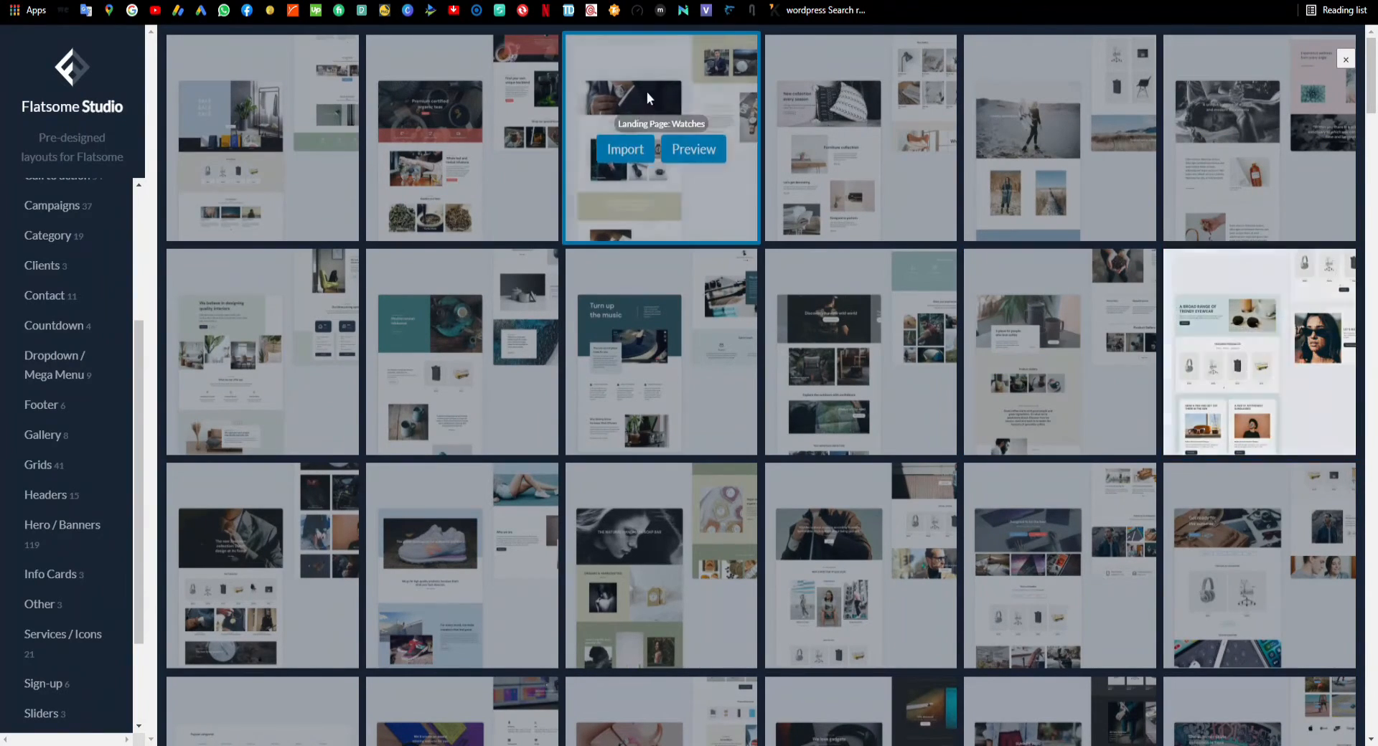
{"action": "left_click", "coordinate": [624, 0]}
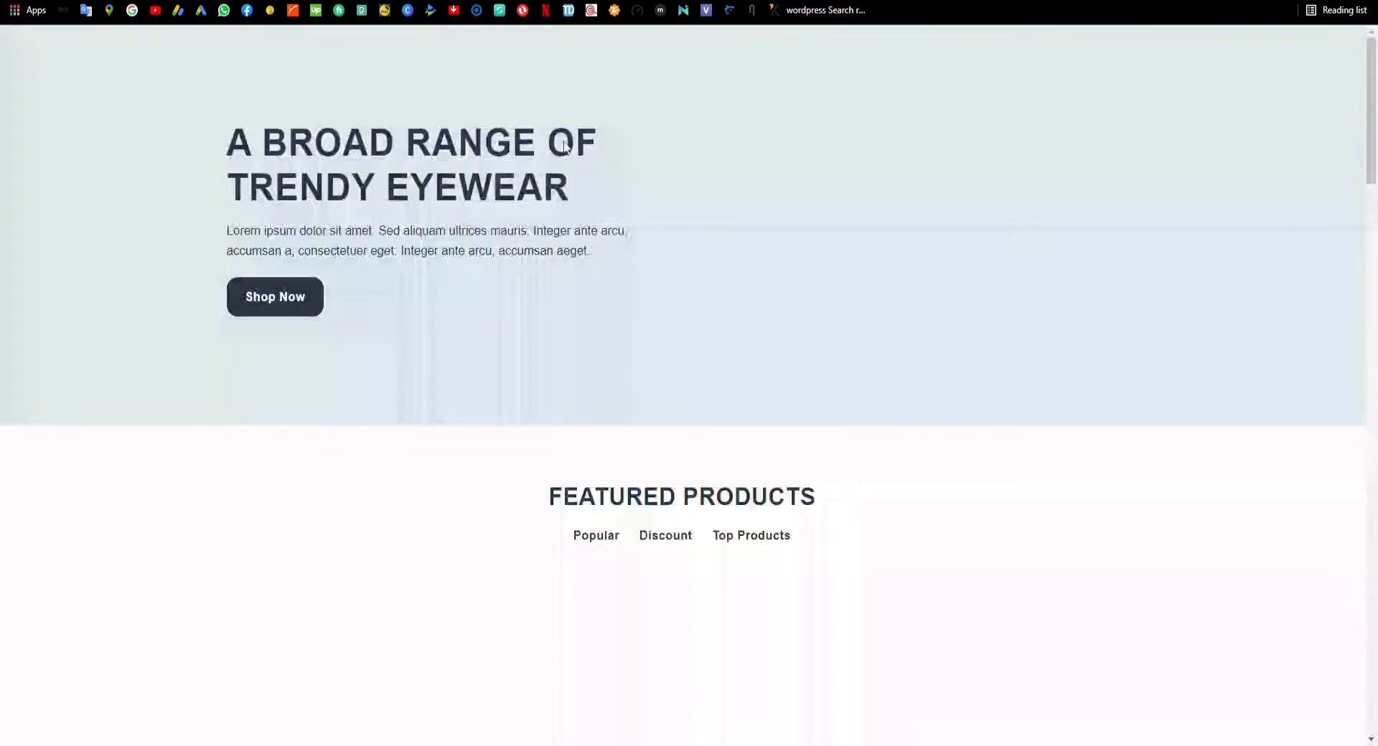
Step: Look through the trendy eyewear preview and import the "Landing Page: Shop - Reflux" layout together with its images
{"action": "scroll", "coordinate": [394, 366], "scroll_direction": "down", "scroll_amount": 15}
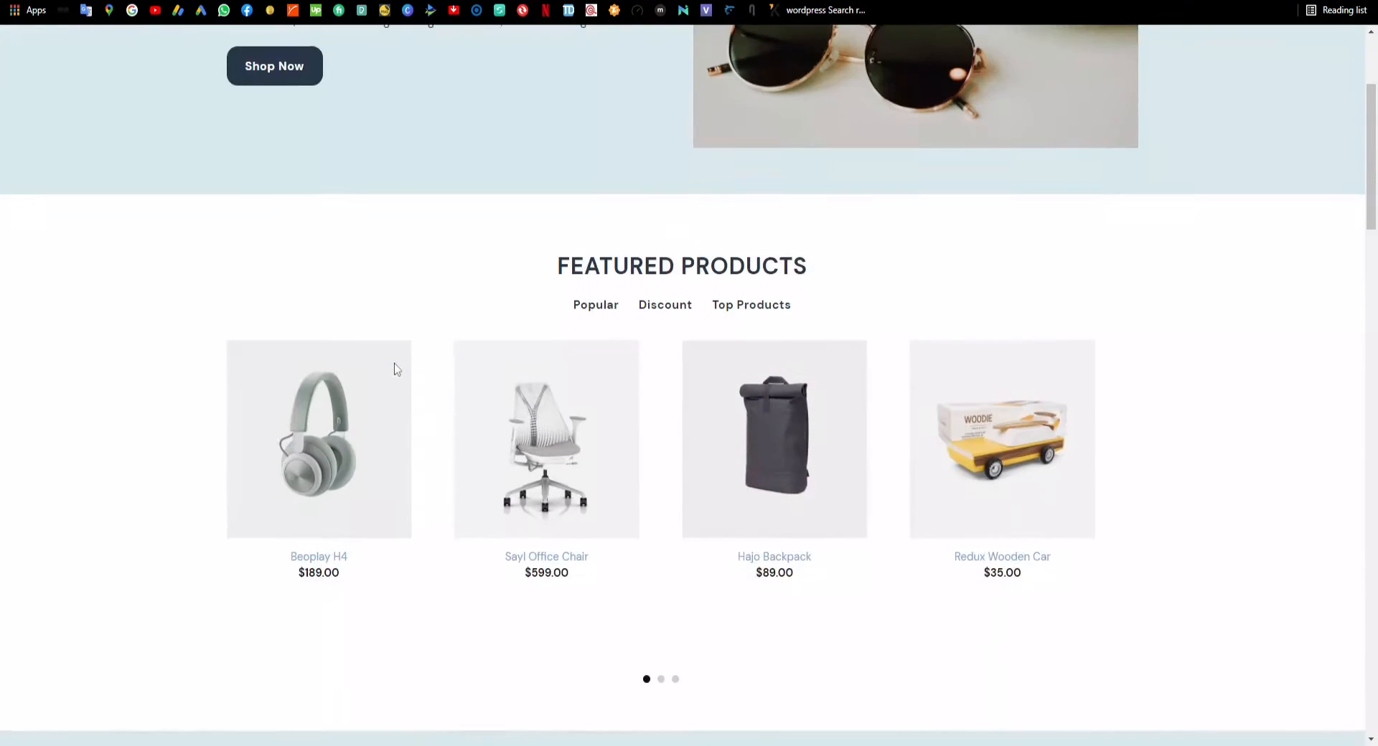
{"action": "scroll", "coordinate": [396, 368], "scroll_direction": "down", "scroll_amount": 15}
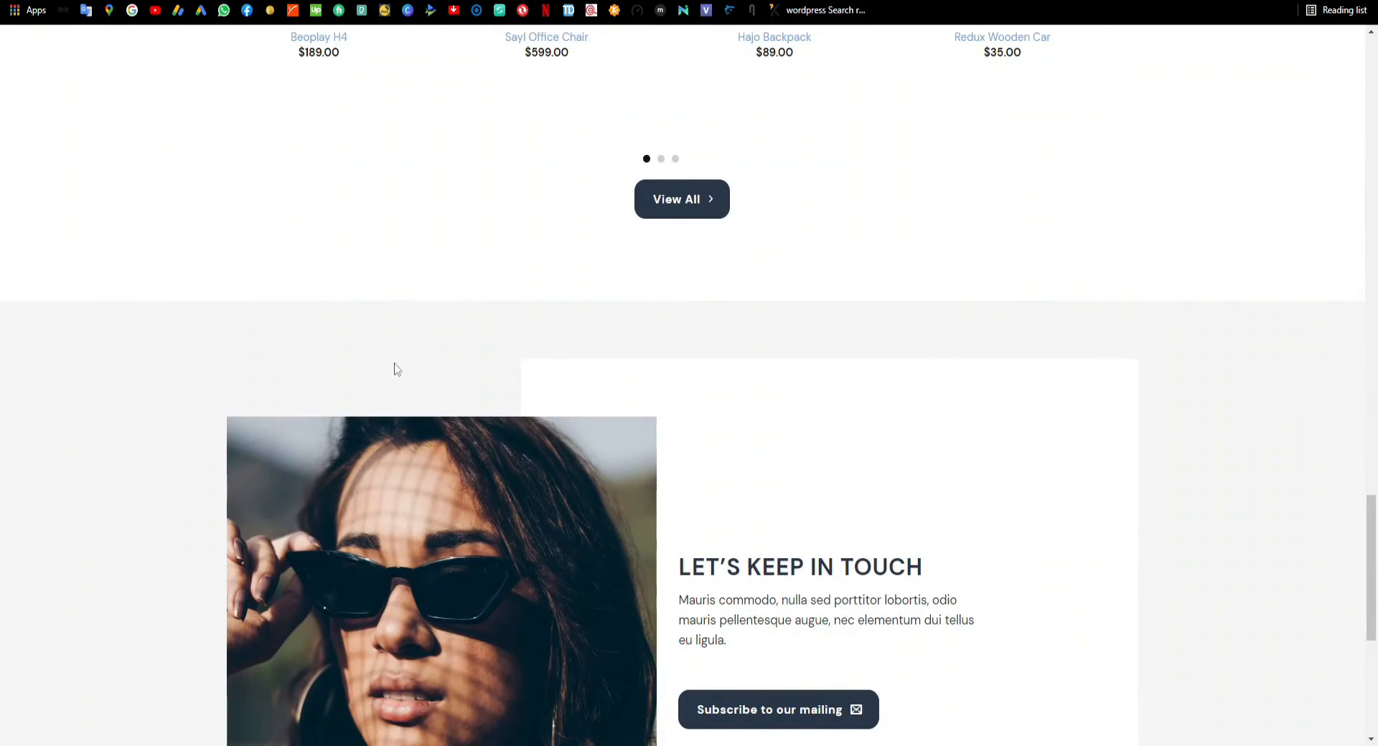
{"action": "scroll", "coordinate": [397, 369], "scroll_direction": "down", "scroll_amount": 6}
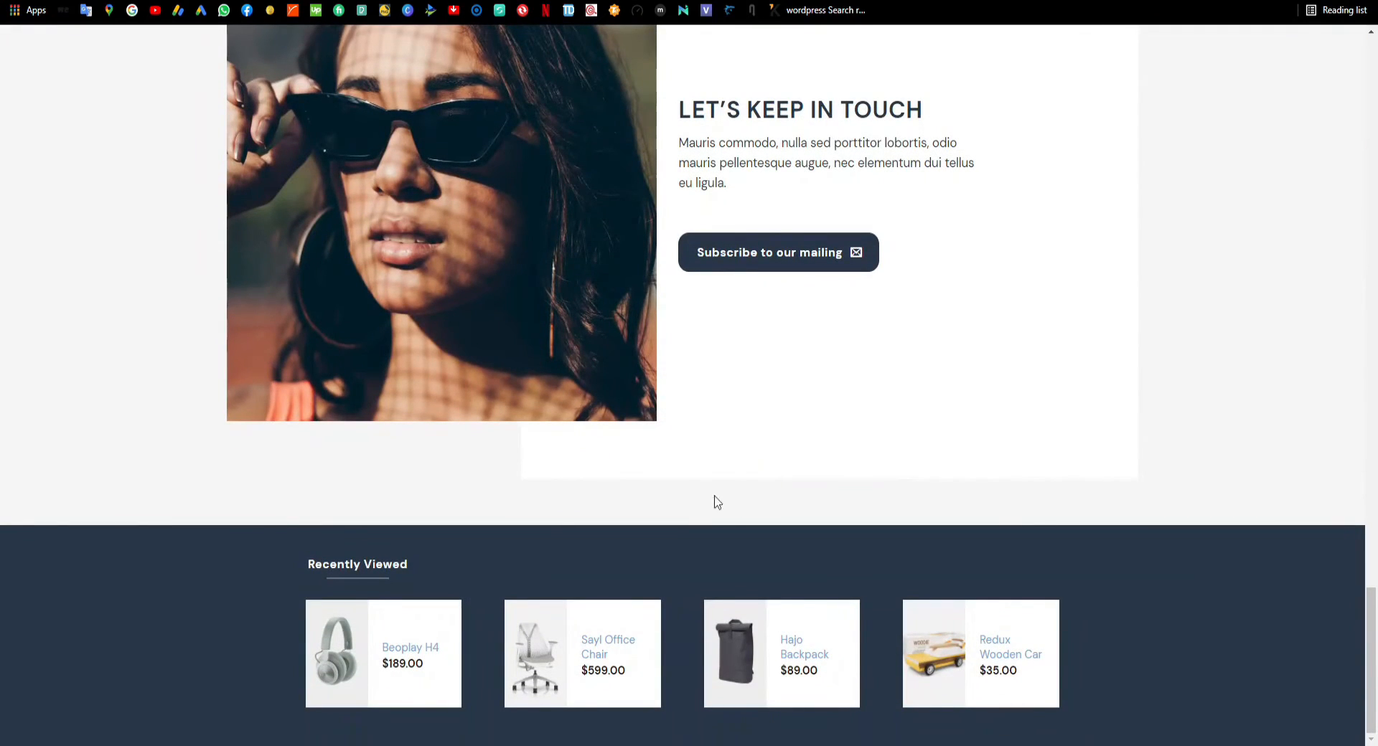
{"action": "left_click_drag", "start_coordinate": [1371, 632], "coordinate": [1369, 68]}
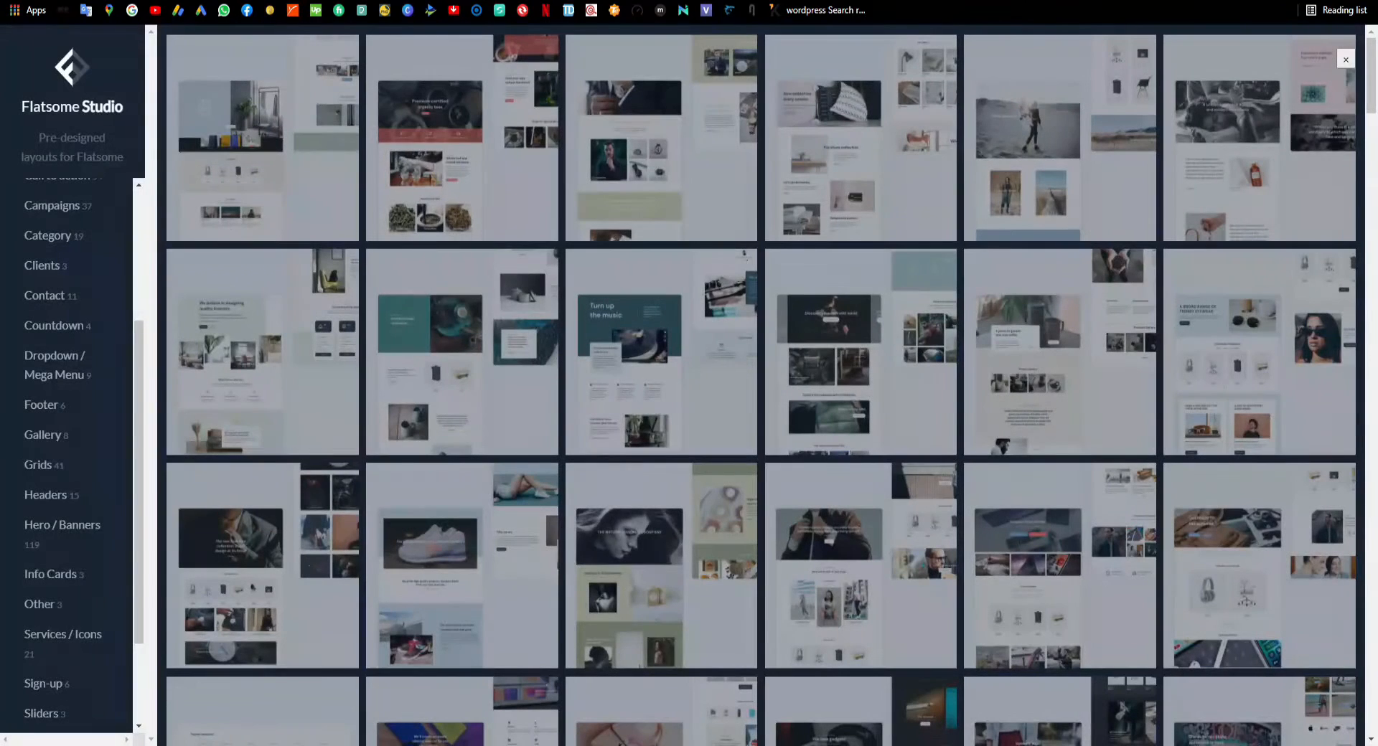
{"action": "mouse_move", "coordinate": [1253, 333]}
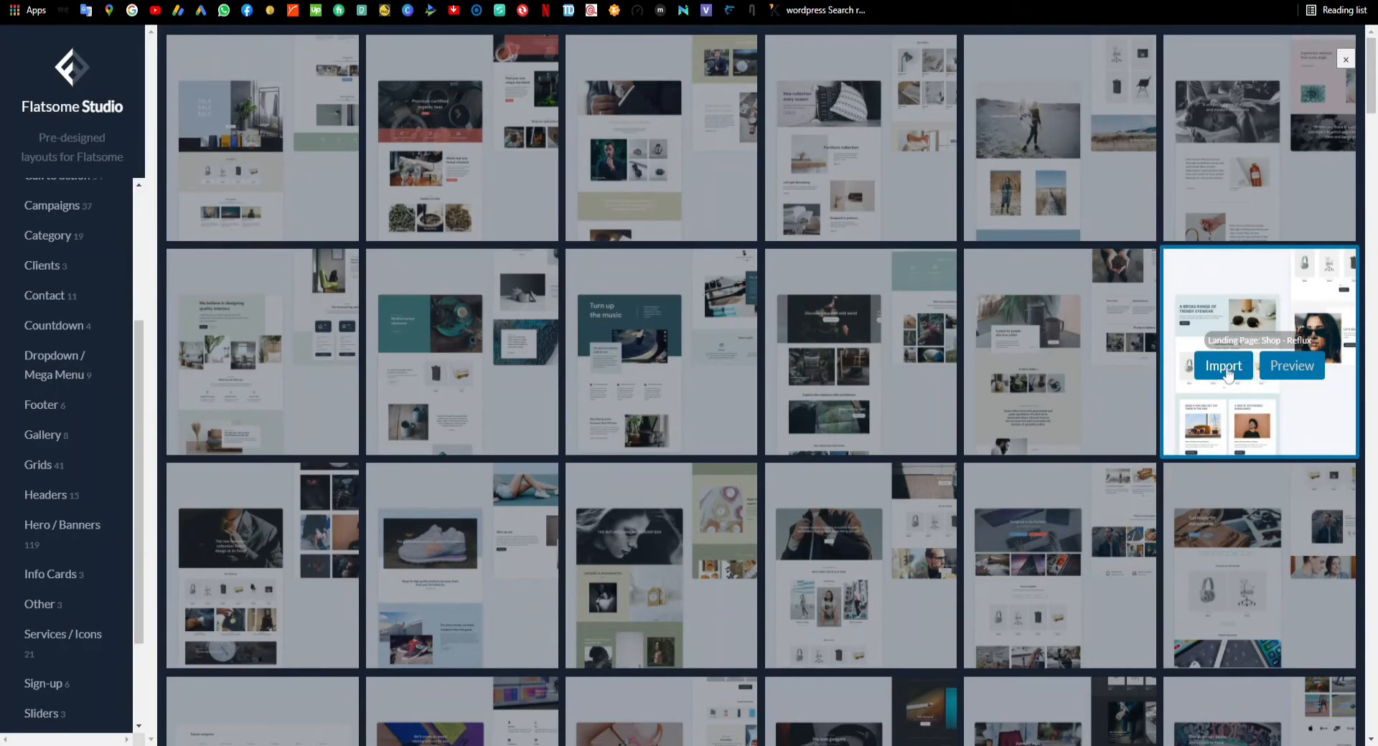
{"action": "left_click", "coordinate": [1225, 368]}
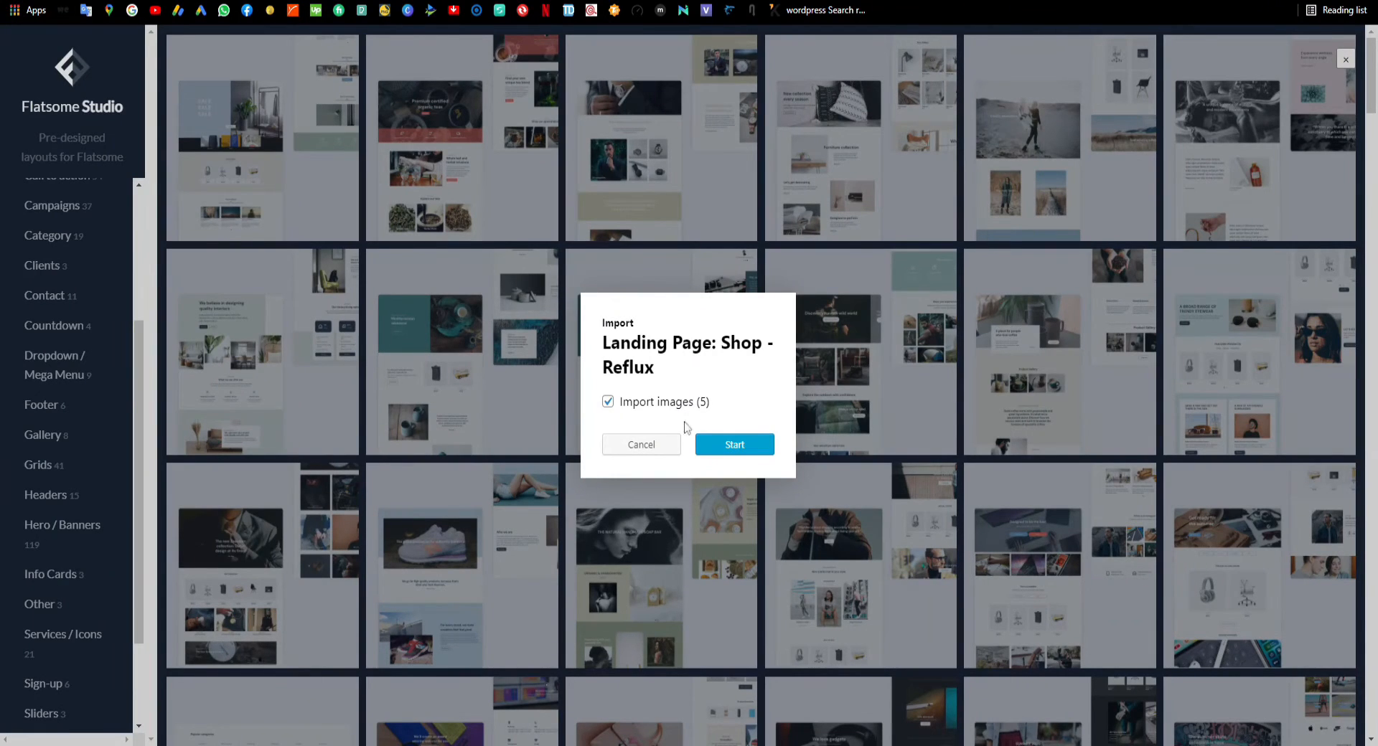
{"action": "left_click", "coordinate": [742, 454]}
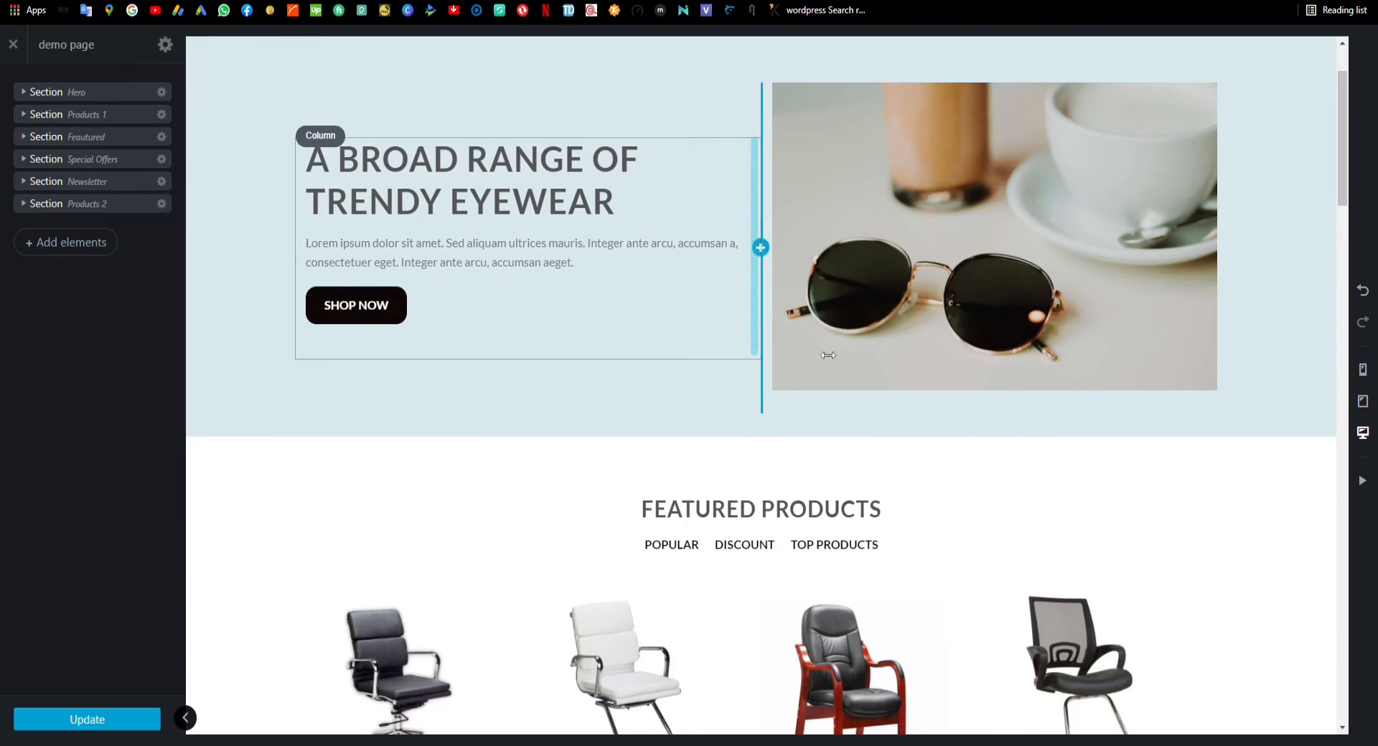
Step: Examine the imported Featured Products slider and the settings of its surrounding Products 1 section
{"action": "scroll", "coordinate": [912, 455], "scroll_direction": "down", "scroll_amount": 5}
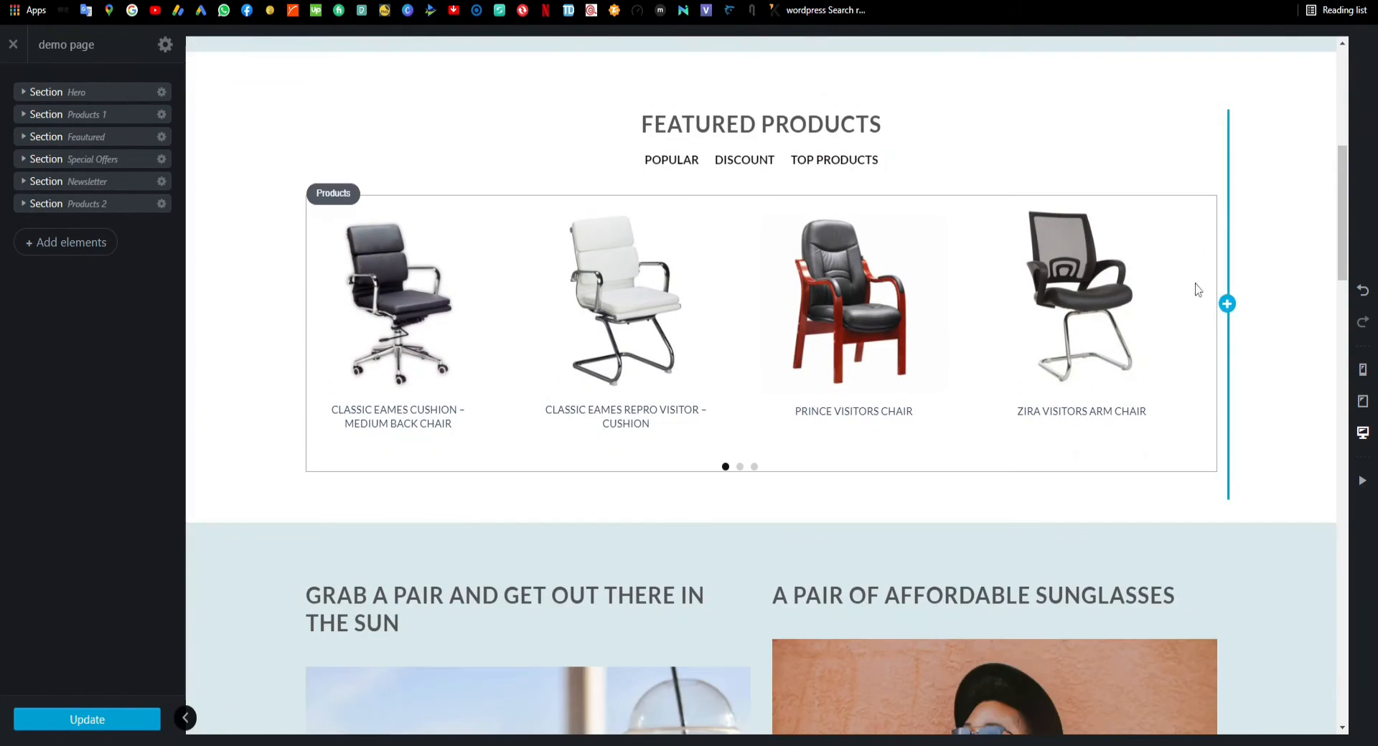
{"action": "left_click", "coordinate": [1211, 287]}
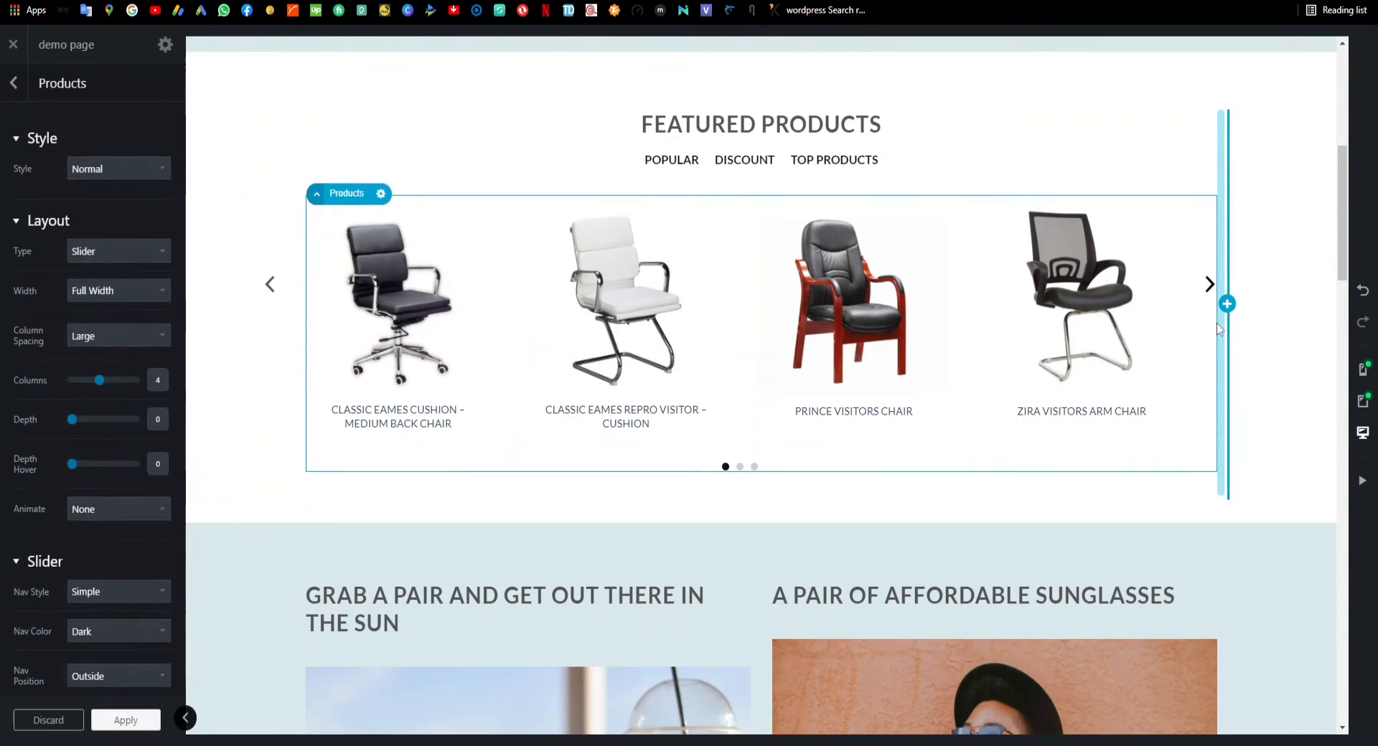
{"action": "left_click", "coordinate": [1017, 80]}
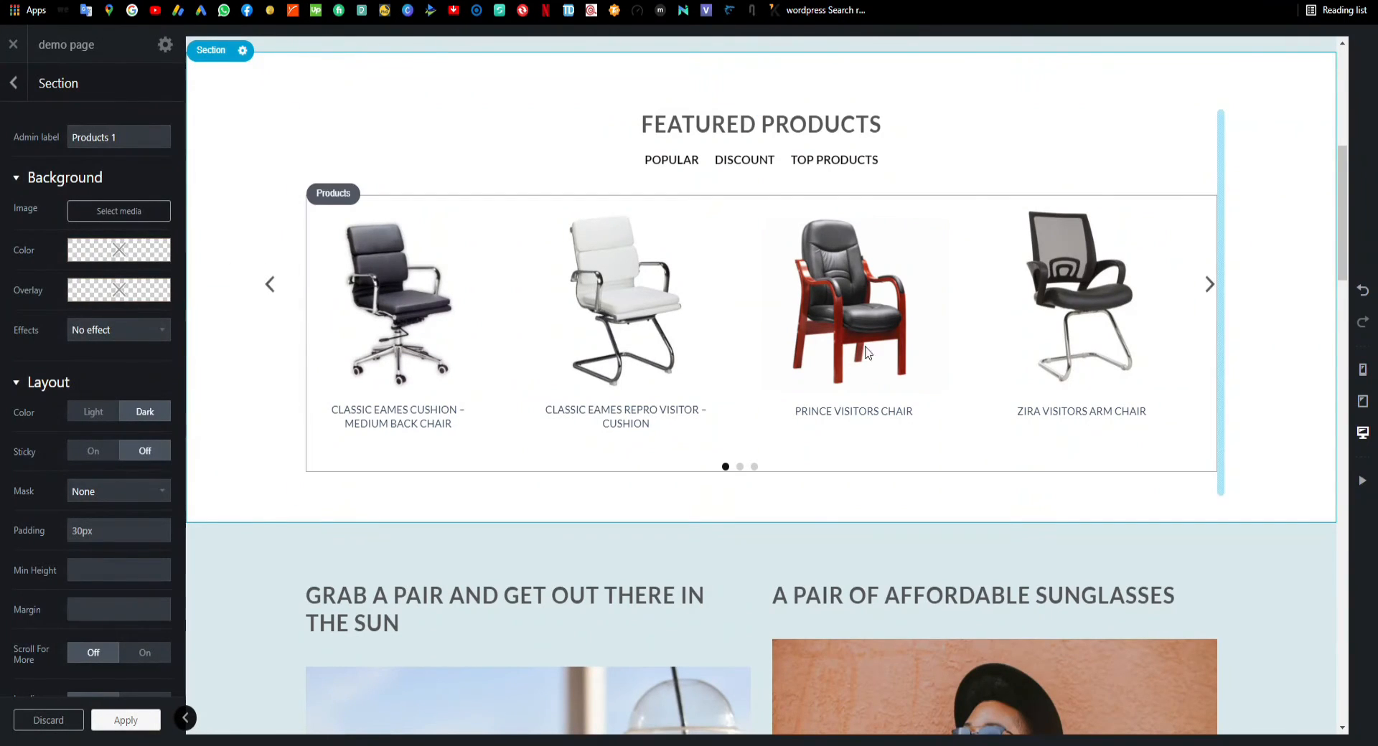
{"action": "scroll", "coordinate": [566, 338], "scroll_direction": "down", "scroll_amount": 2}
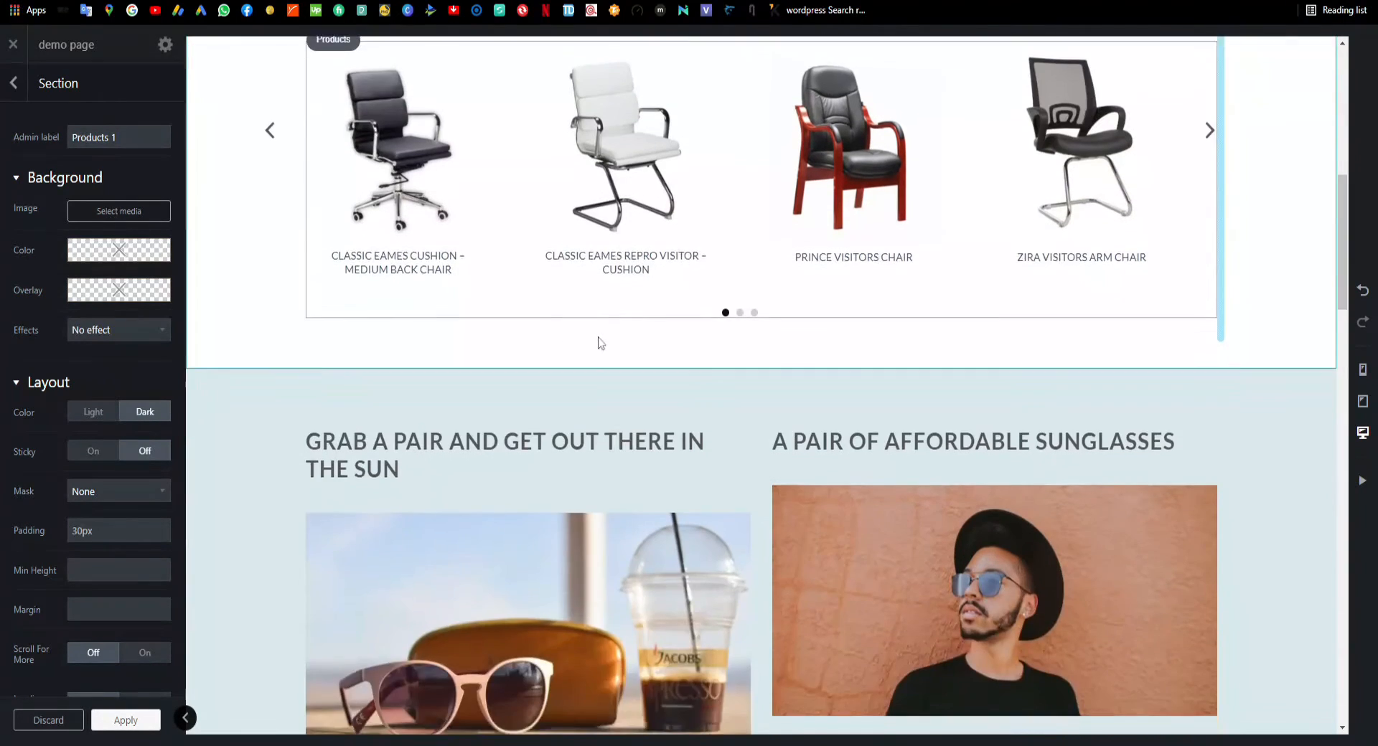
{"action": "scroll", "coordinate": [596, 342], "scroll_direction": "up", "scroll_amount": 2}
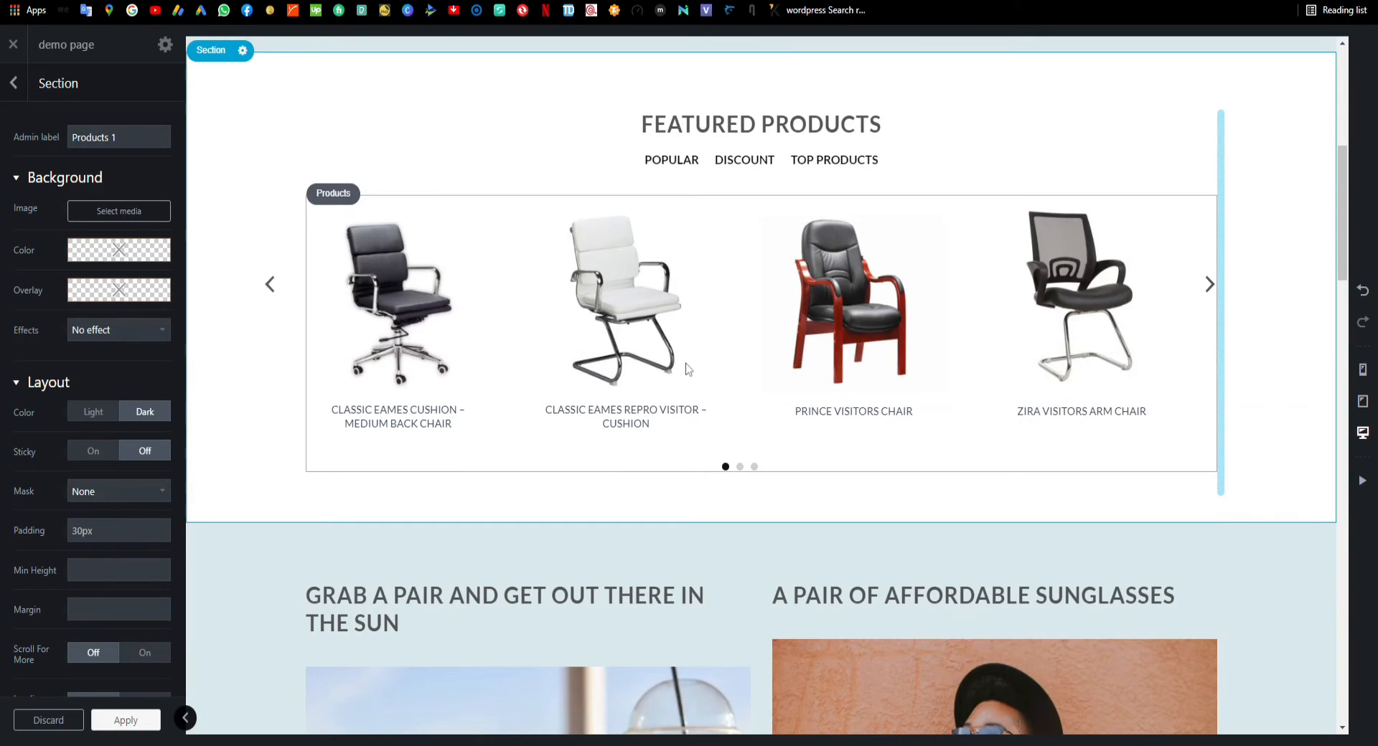
Step: Review the rest of the imported landing page, from the hero through special offers and newsletter to the footer
{"action": "scroll", "coordinate": [1300, 415], "scroll_direction": "down", "scroll_amount": 6}
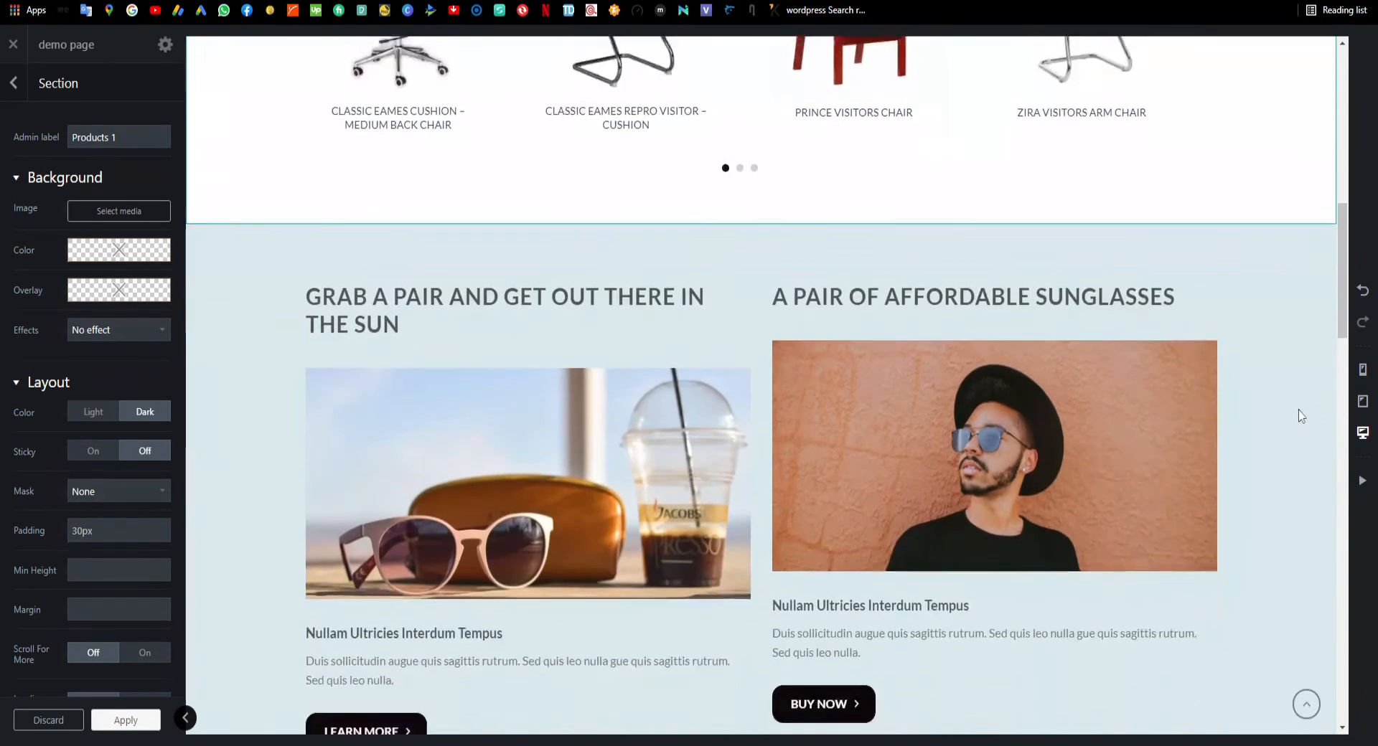
{"action": "scroll", "coordinate": [1301, 415], "scroll_direction": "down", "scroll_amount": 5}
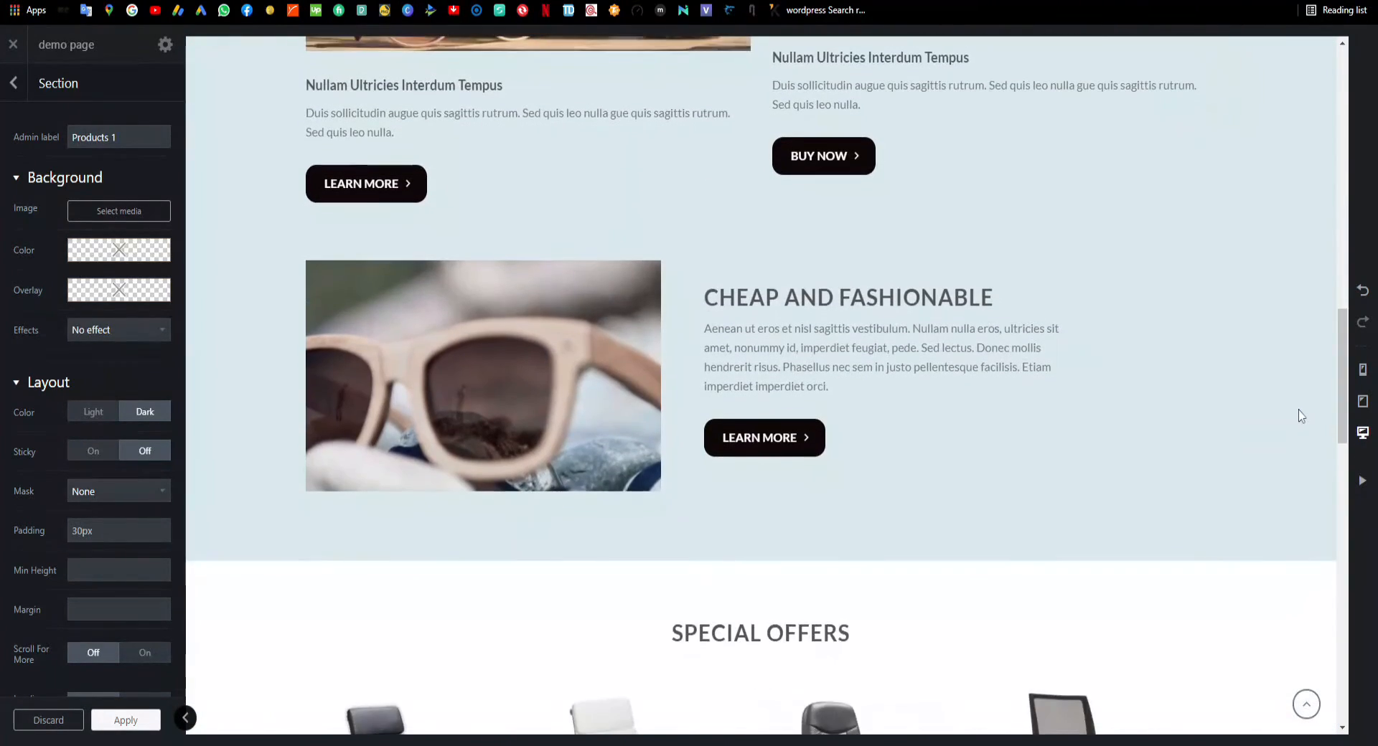
{"action": "scroll", "coordinate": [1301, 415], "scroll_direction": "down", "scroll_amount": 9}
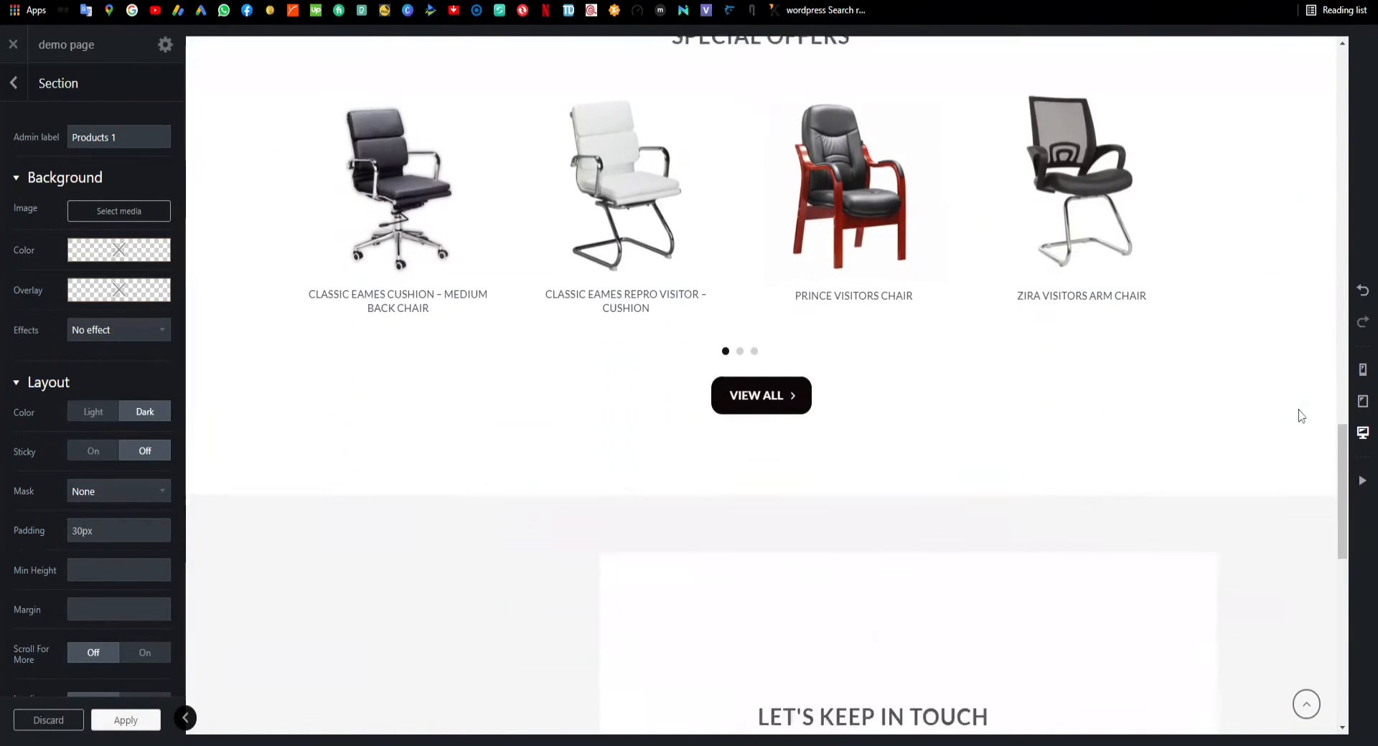
{"action": "scroll", "coordinate": [1080, 424], "scroll_direction": "down", "scroll_amount": 5}
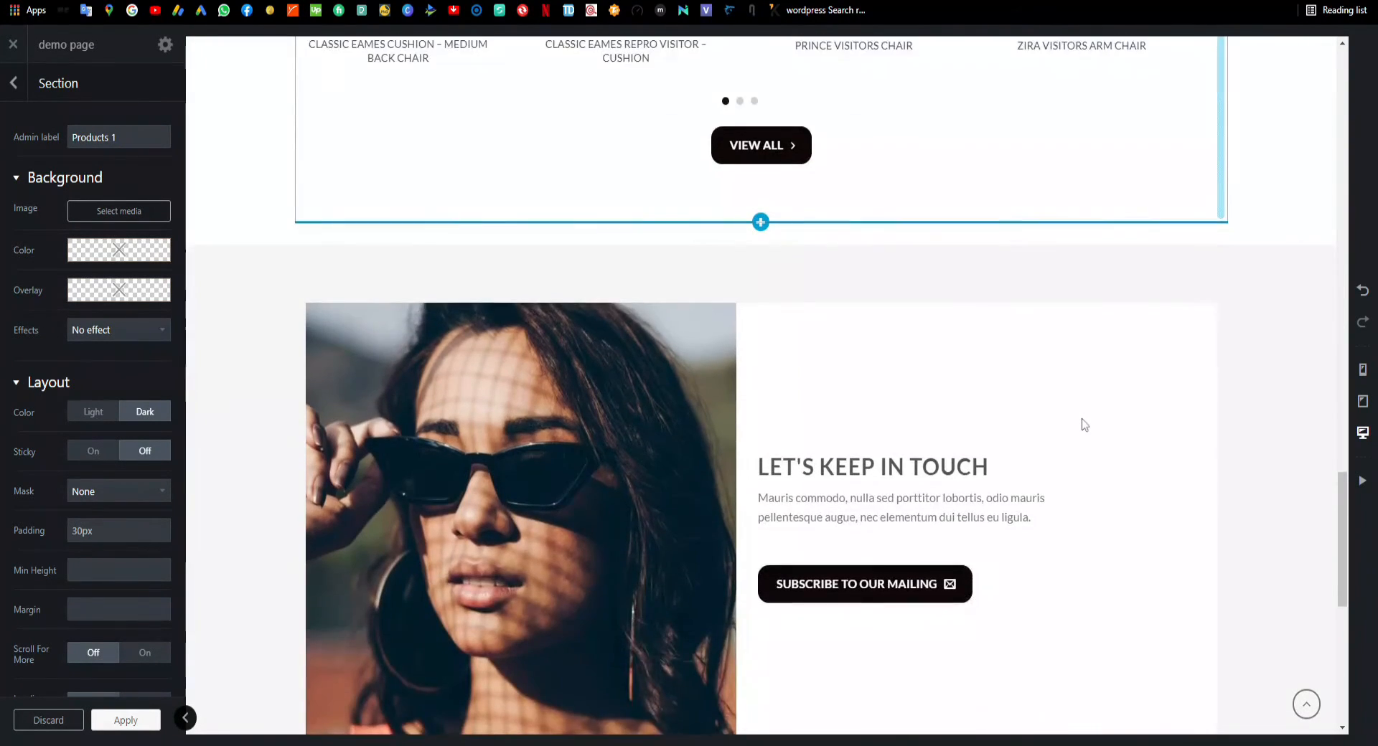
{"action": "scroll", "coordinate": [1083, 425], "scroll_direction": "down", "scroll_amount": 4}
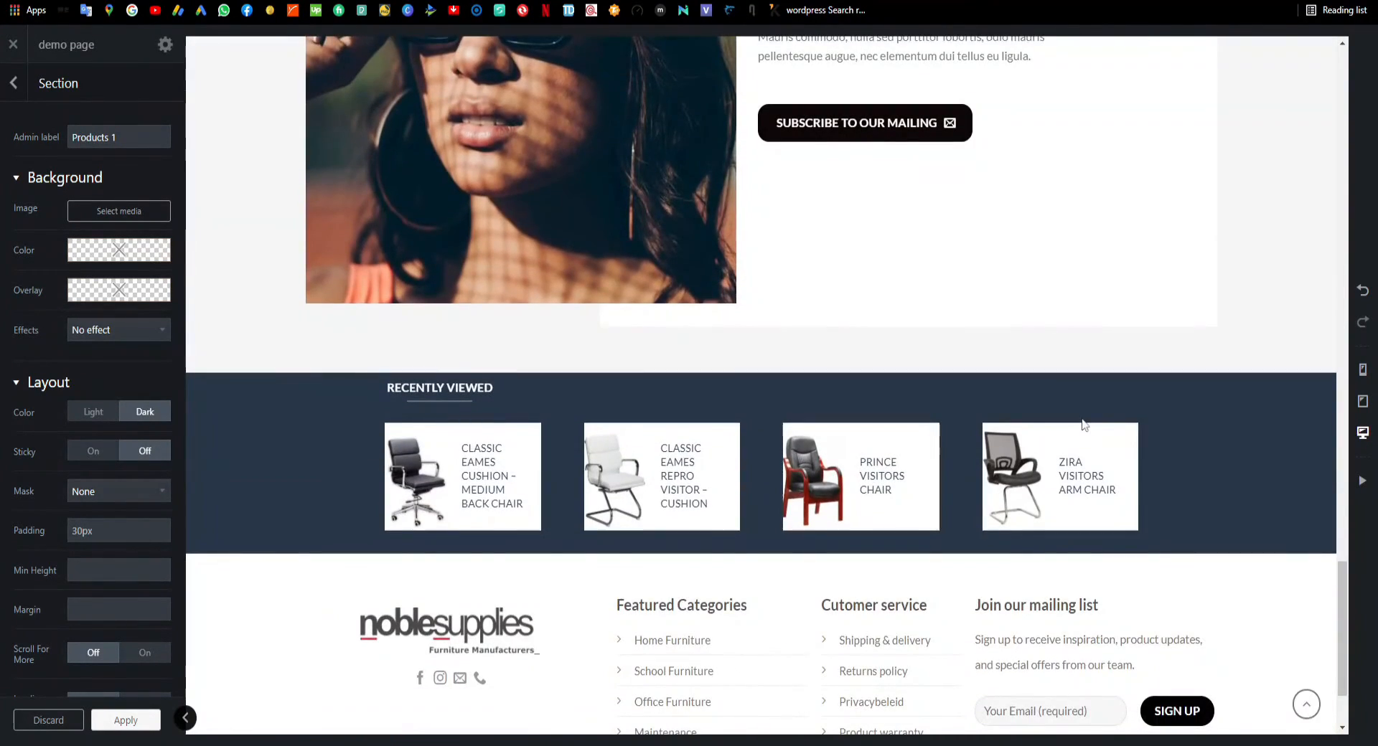
{"action": "scroll", "coordinate": [1083, 425], "scroll_direction": "down", "scroll_amount": 2}
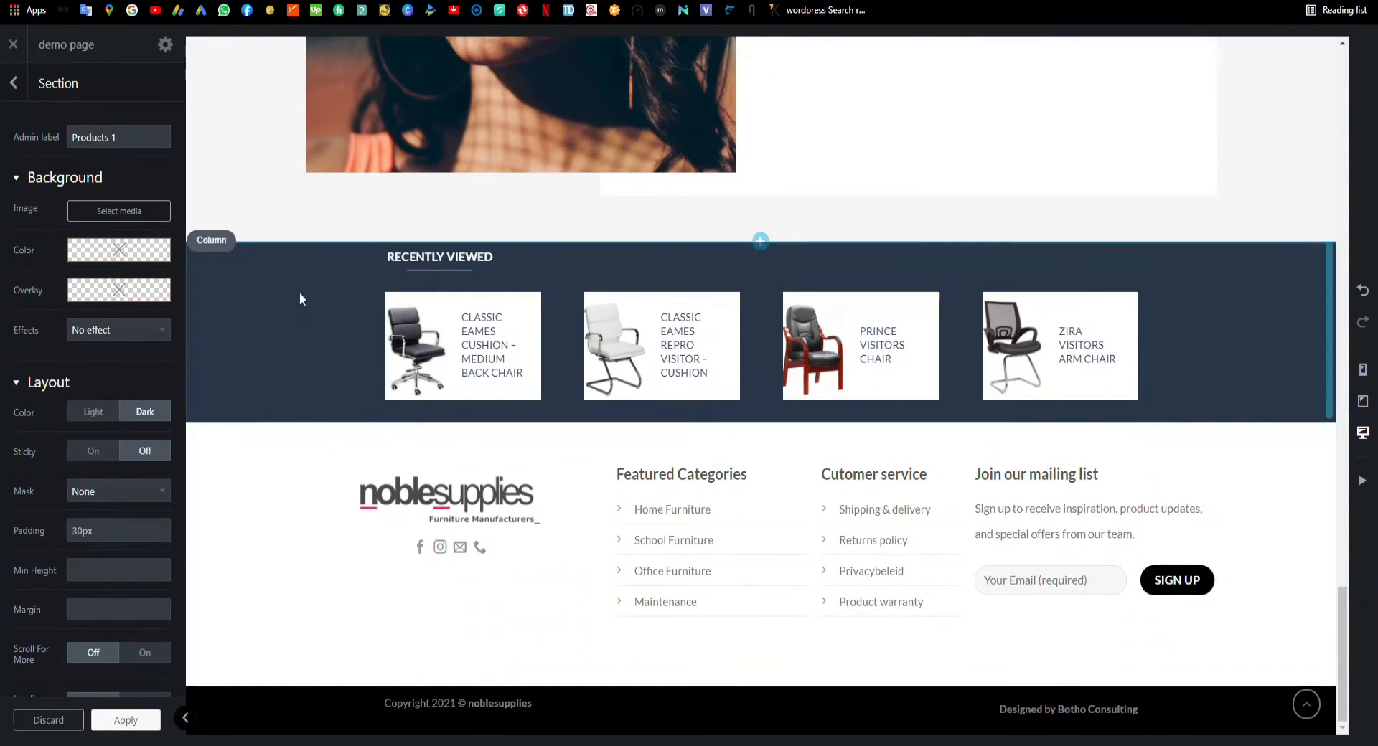
{"action": "scroll", "coordinate": [1082, 298], "scroll_direction": "up", "scroll_amount": 11}
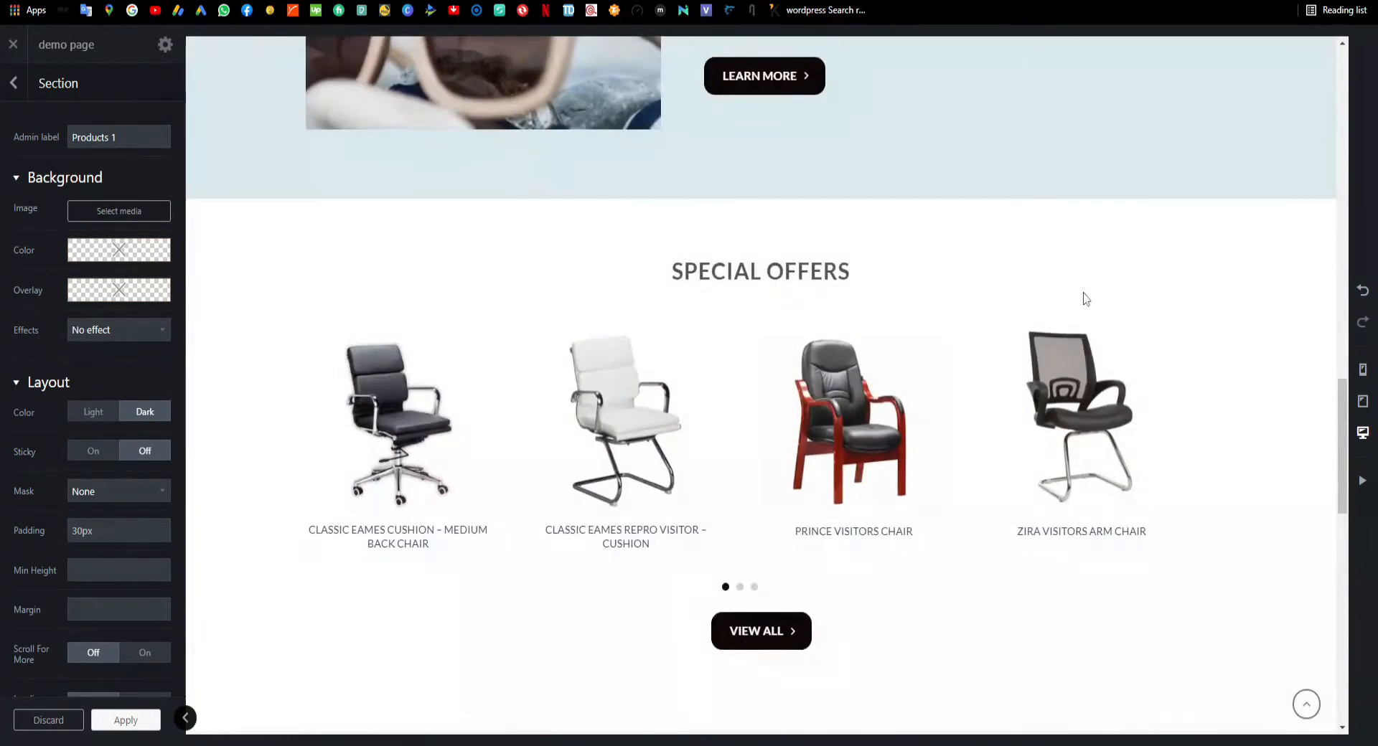
{"action": "scroll", "coordinate": [1085, 299], "scroll_direction": "down", "scroll_amount": 10}
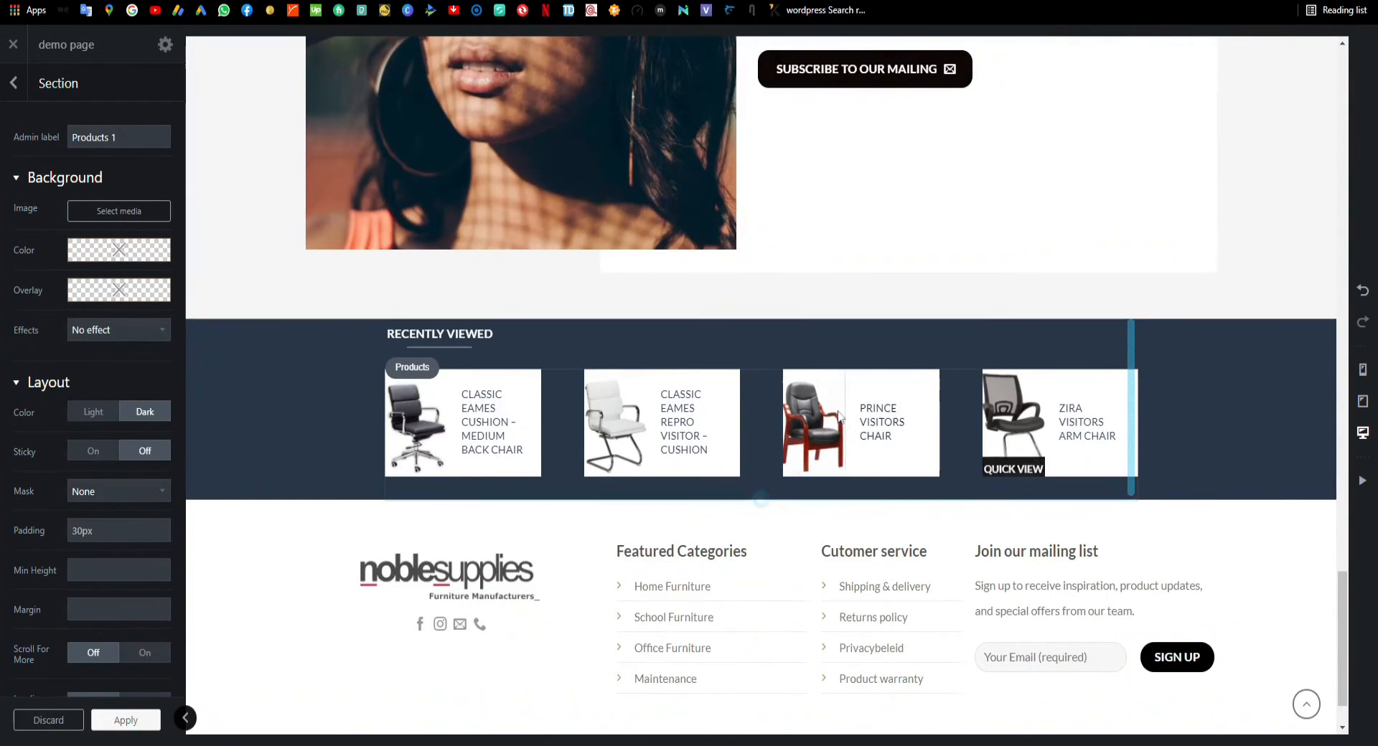
{"action": "scroll", "coordinate": [838, 416], "scroll_direction": "up", "scroll_amount": 15}
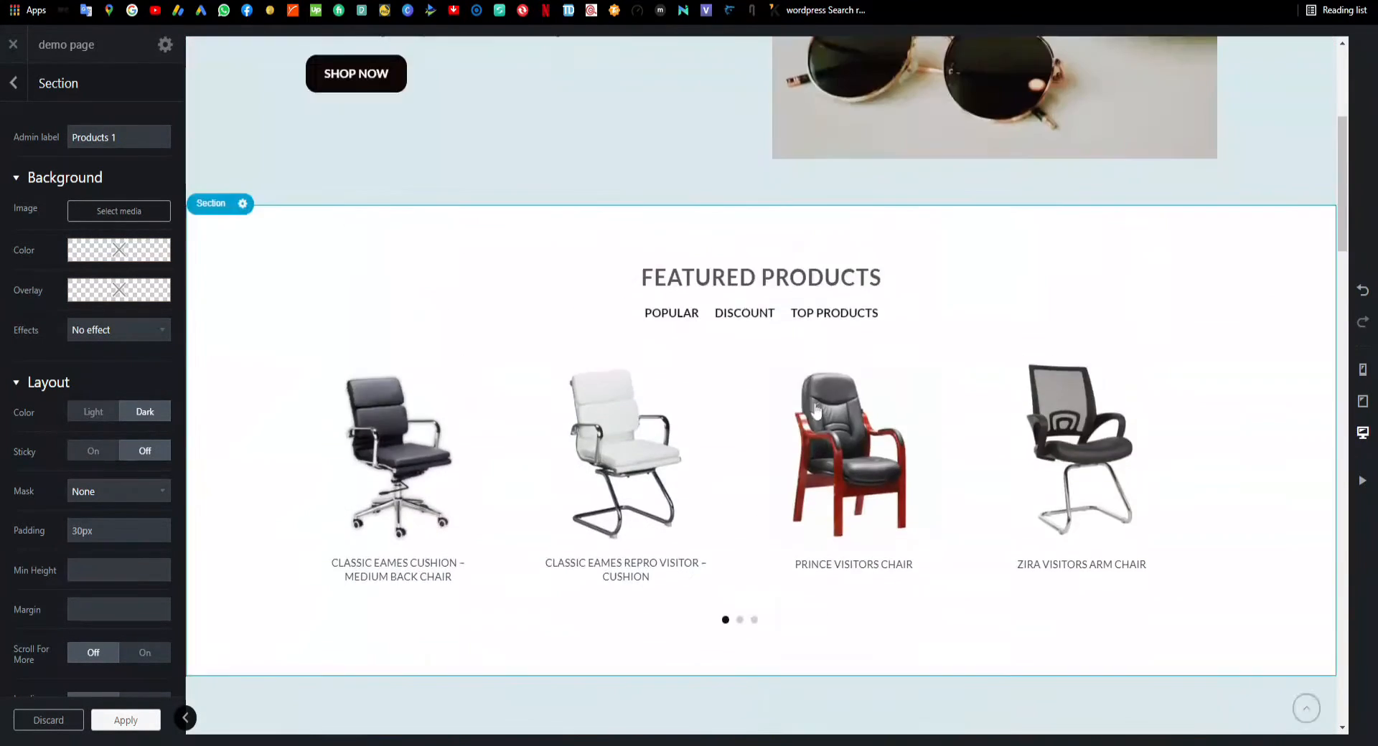
{"action": "scroll", "coordinate": [817, 411], "scroll_direction": "up", "scroll_amount": 5}
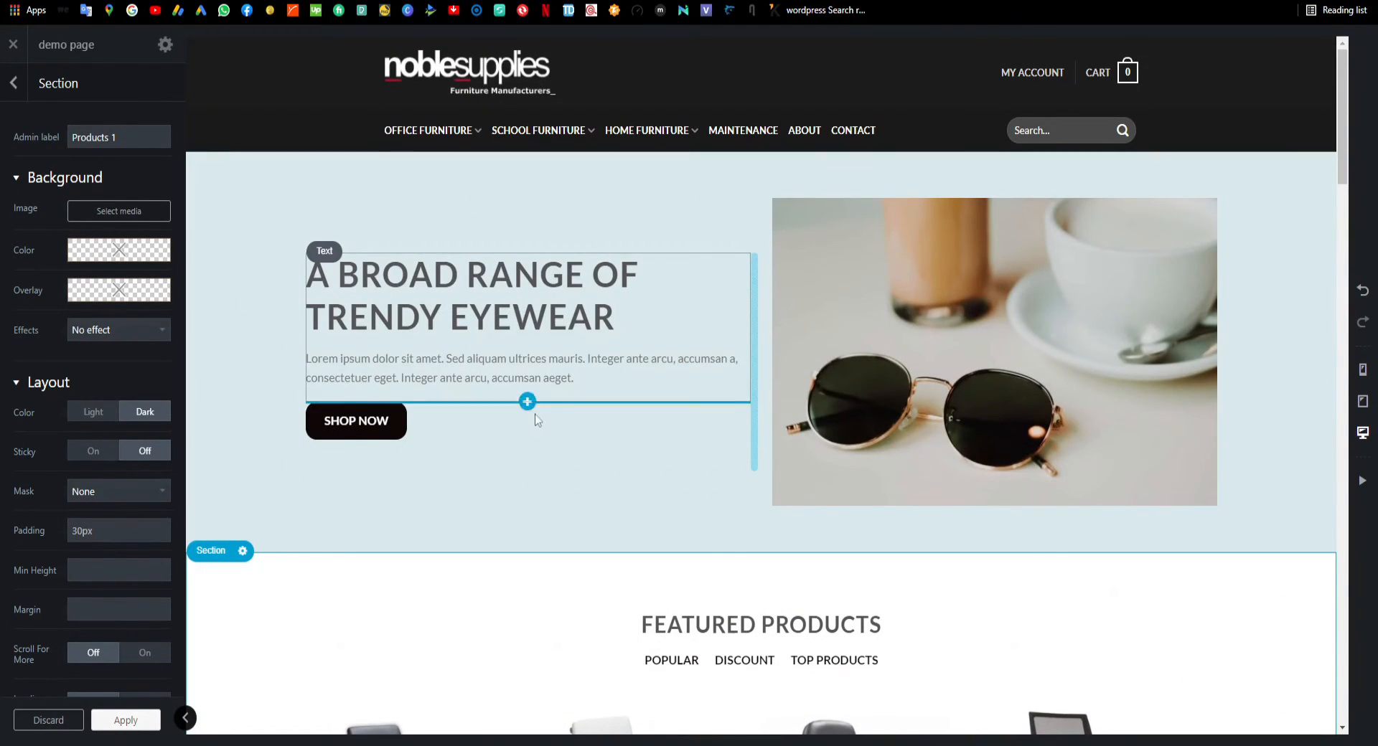
{"action": "scroll", "coordinate": [434, 240], "scroll_direction": "down", "scroll_amount": 2}
{"action": "scroll", "coordinate": [434, 241], "scroll_direction": "down", "scroll_amount": 15}
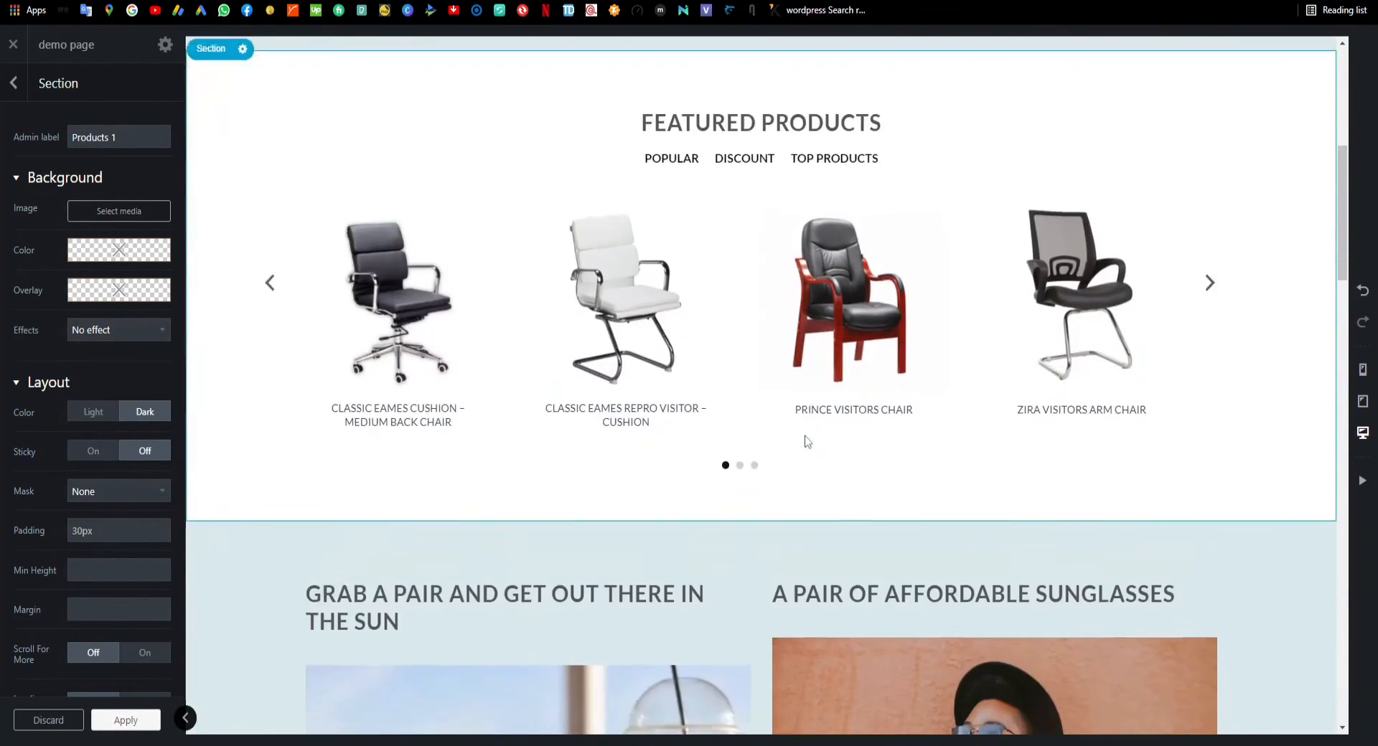
{"action": "scroll", "coordinate": [804, 440], "scroll_direction": "down", "scroll_amount": 20}
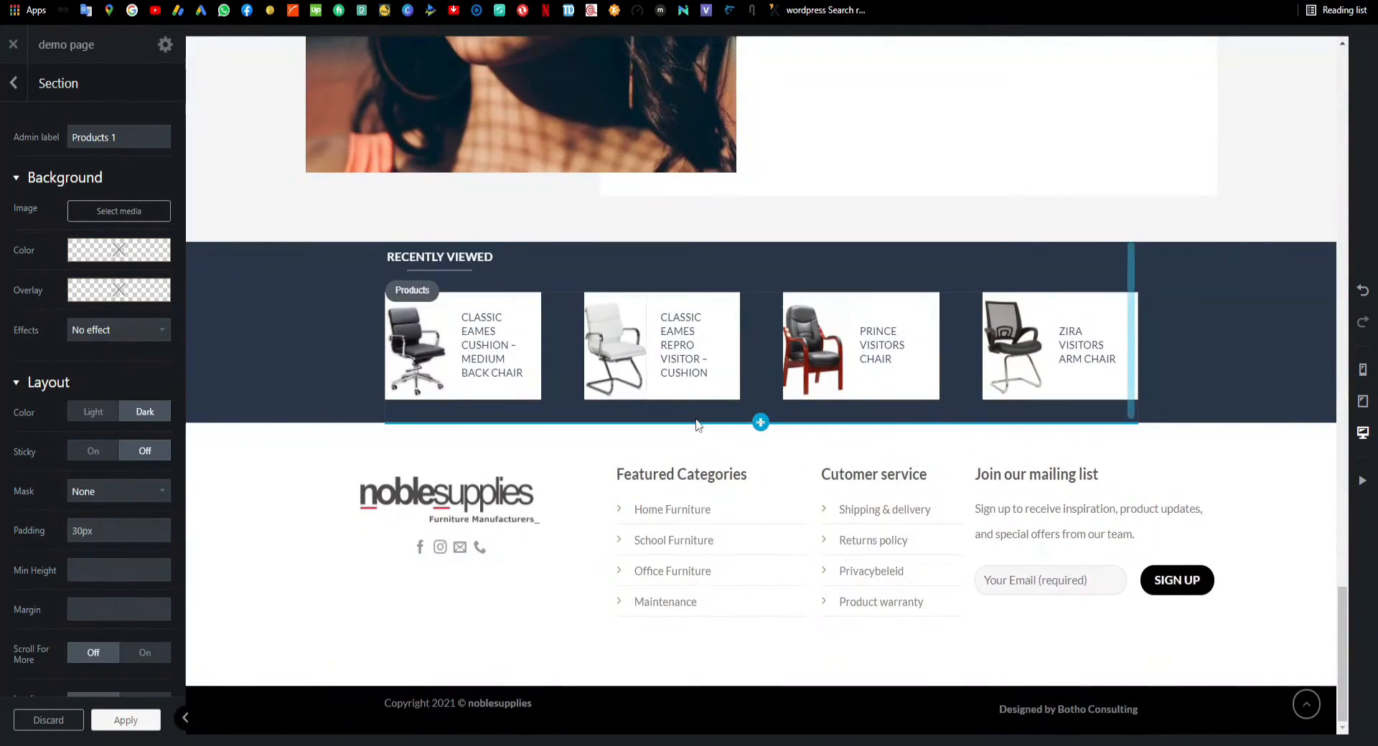
Step: Leave the section settings and open Flatsome Studio's Services / Icons layouts for adding a new element at the end of the page
{"action": "left_click", "coordinate": [16, 83]}
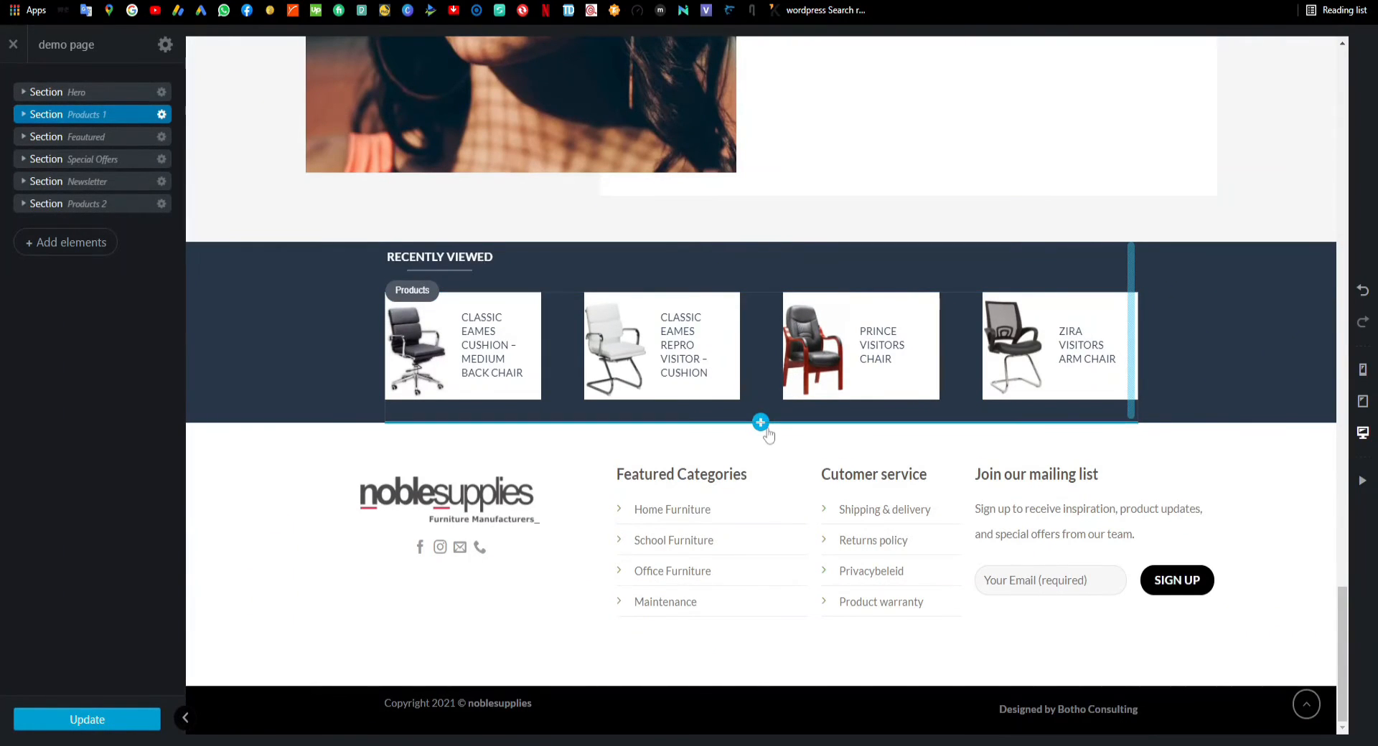
{"action": "left_click", "coordinate": [760, 422]}
{"action": "left_click", "coordinate": [183, 47]}
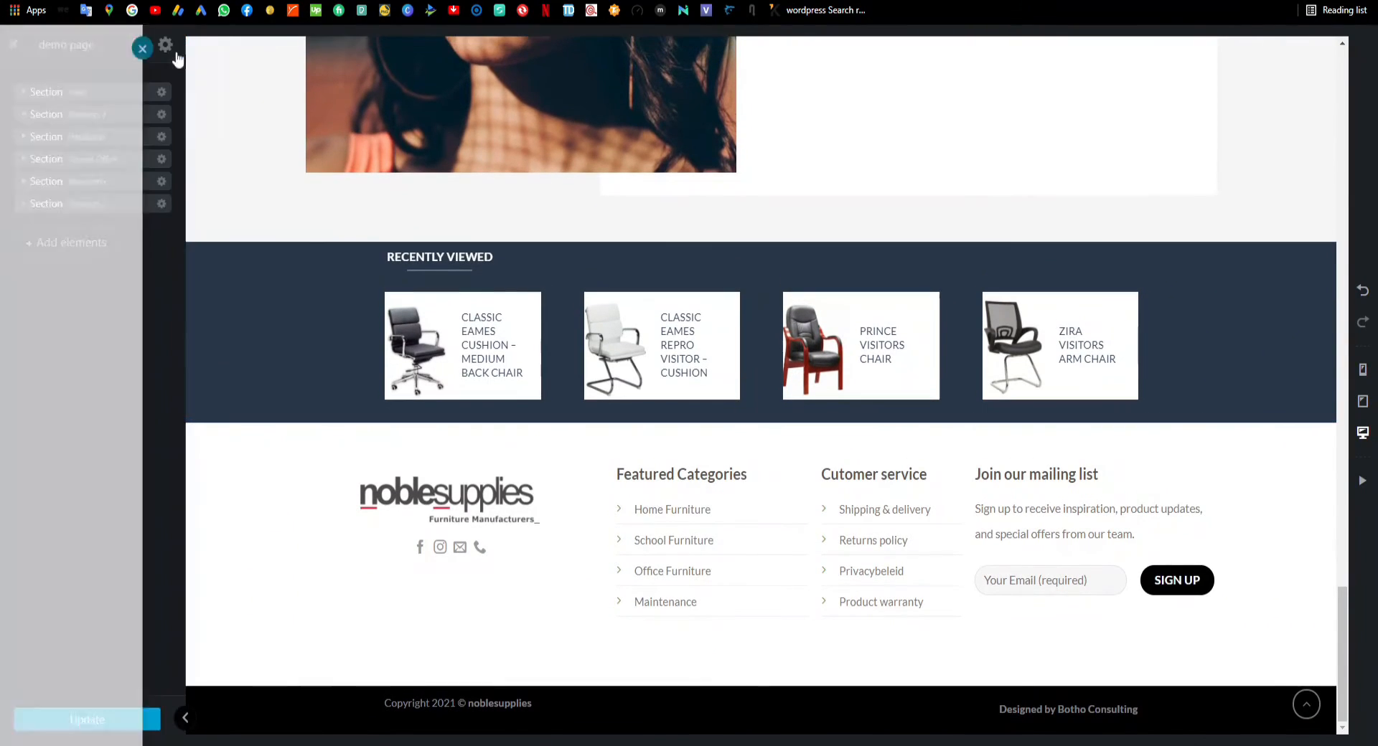
{"action": "left_click", "coordinate": [69, 244]}
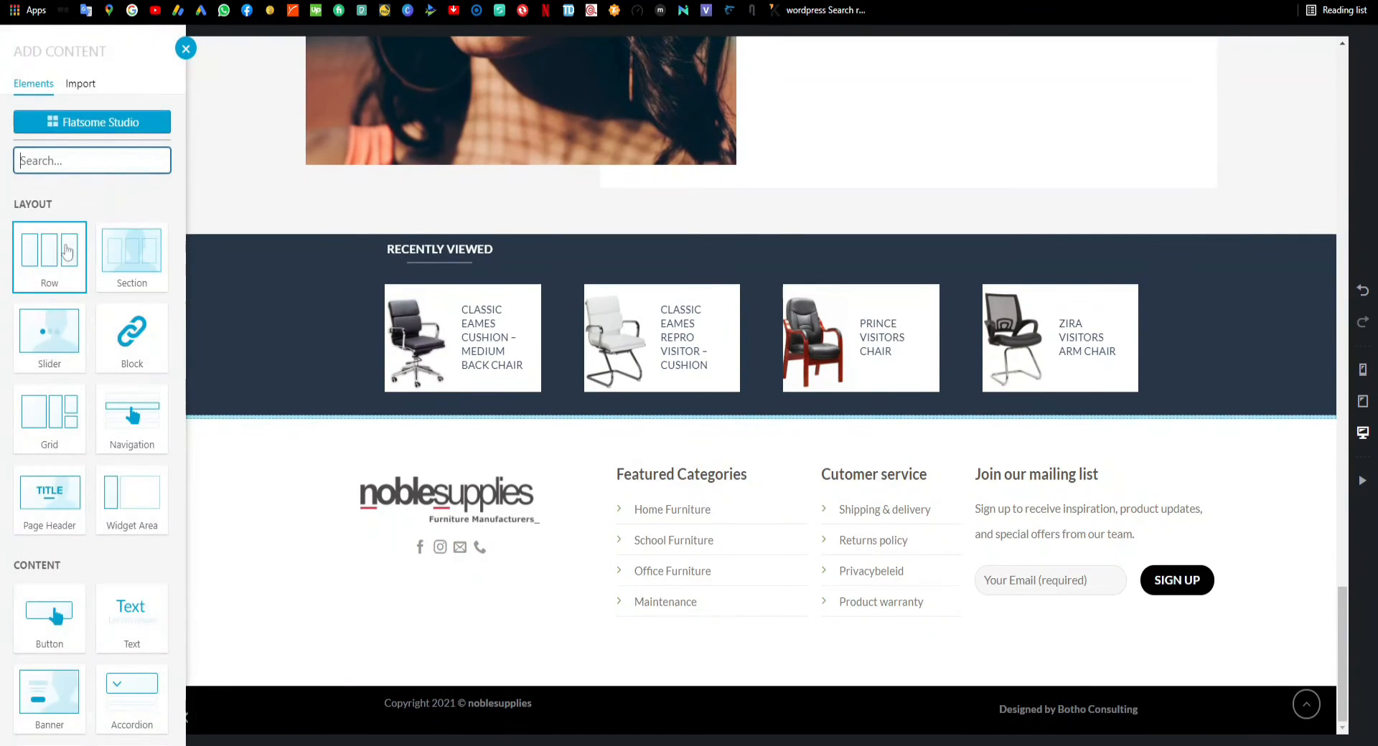
{"action": "left_click", "coordinate": [91, 128]}
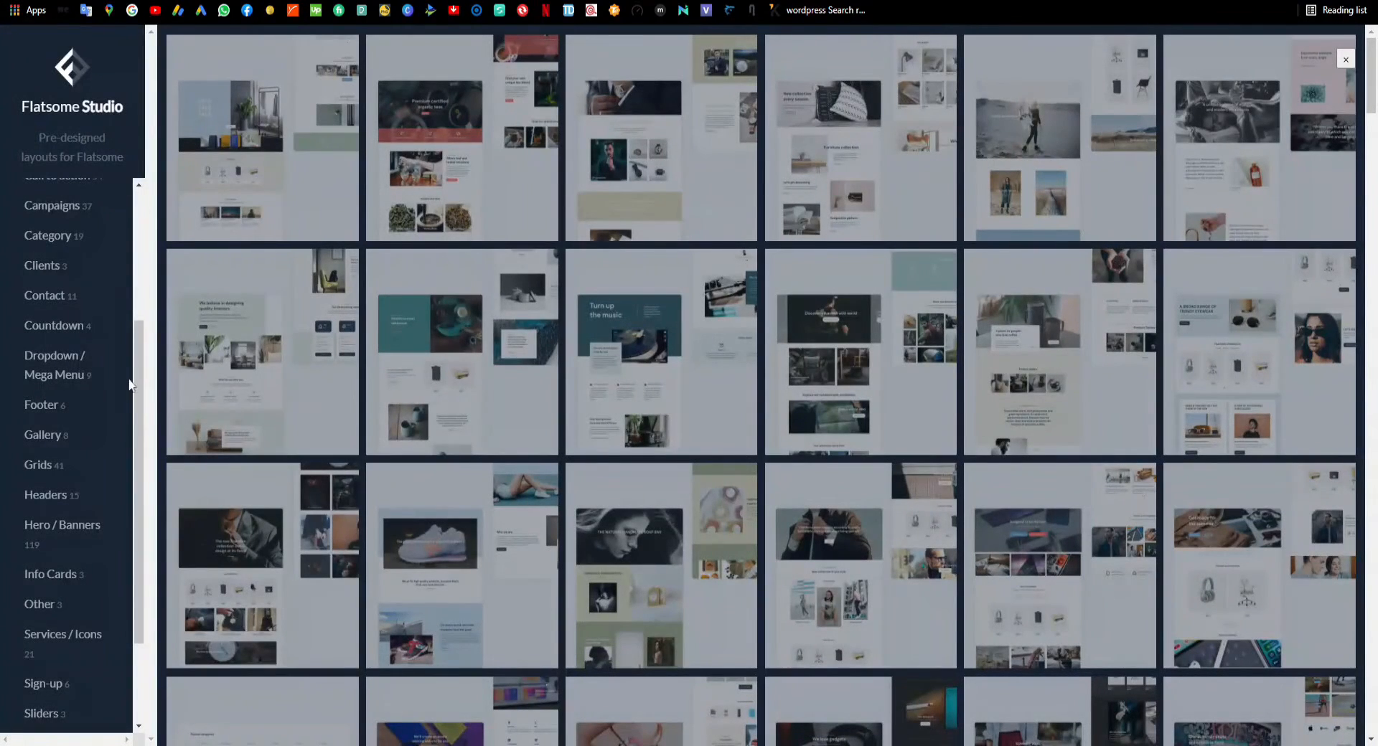
{"action": "left_click_drag", "start_coordinate": [136, 393], "coordinate": [135, 466]}
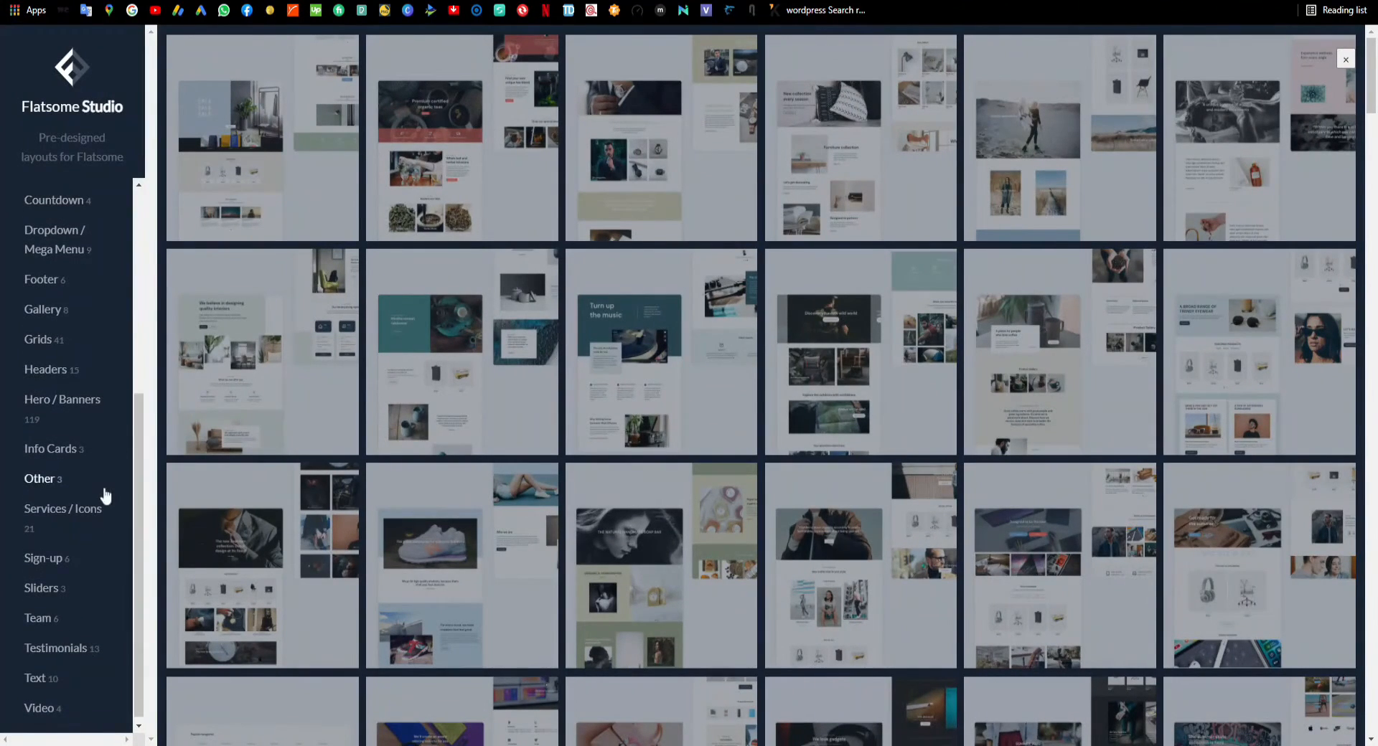
{"action": "left_click", "coordinate": [68, 531]}
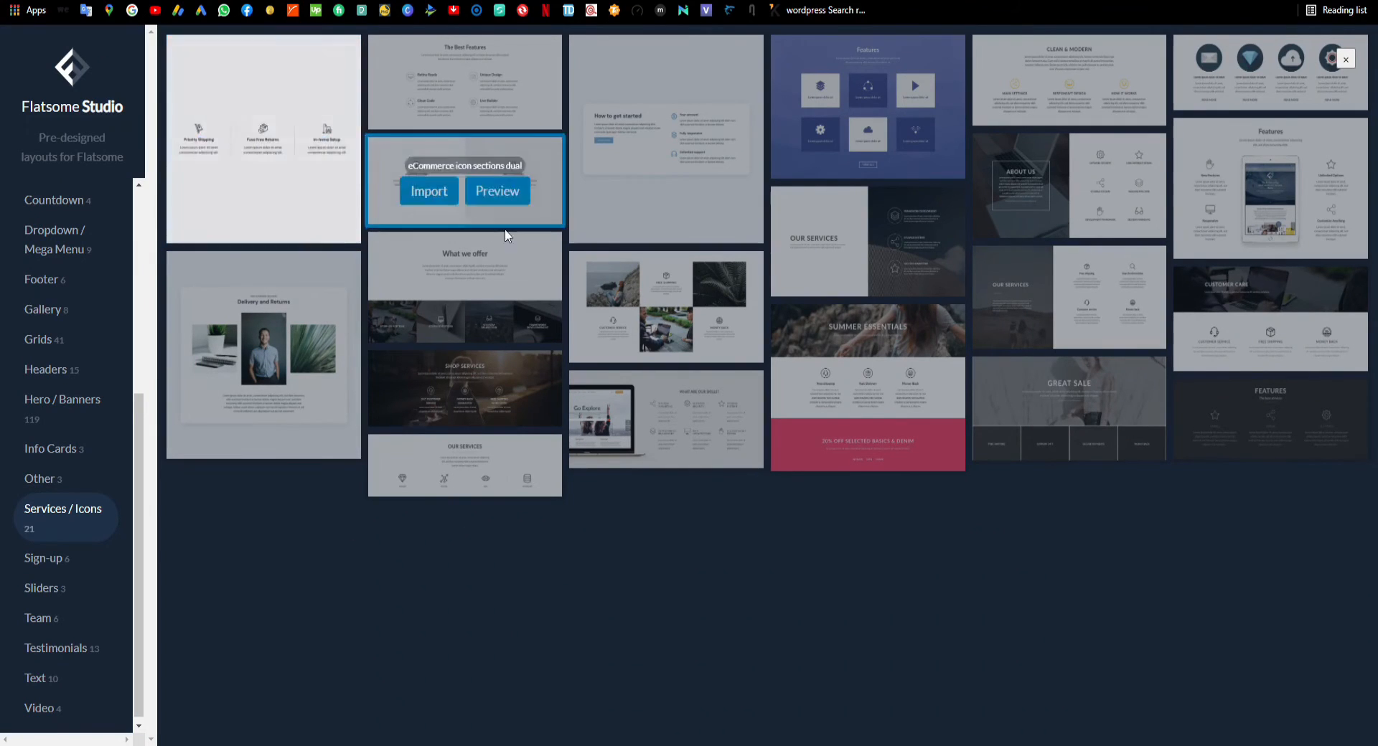
Step: Import the "eCommerce our services with banner left" layout with its images and check it on the page
{"action": "mouse_move", "coordinate": [591, 230]}
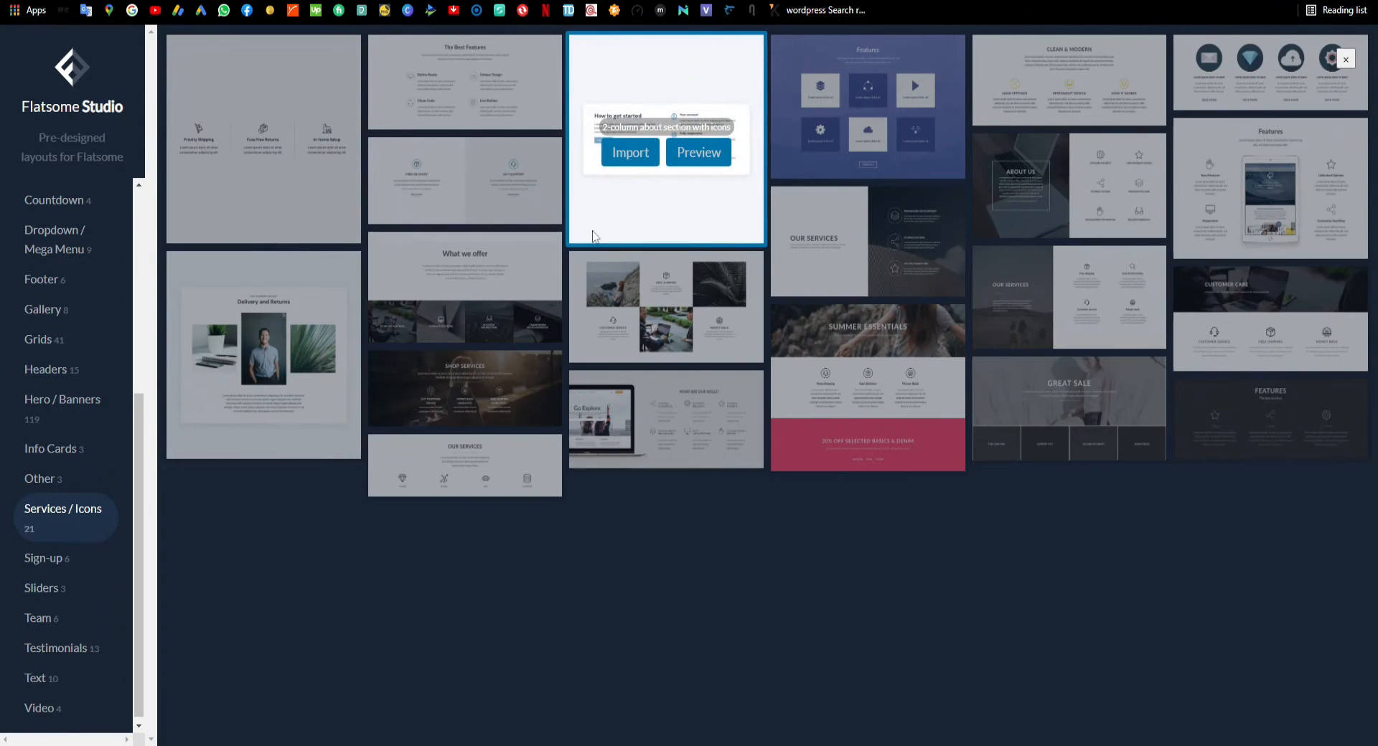
{"action": "mouse_move", "coordinate": [1134, 340]}
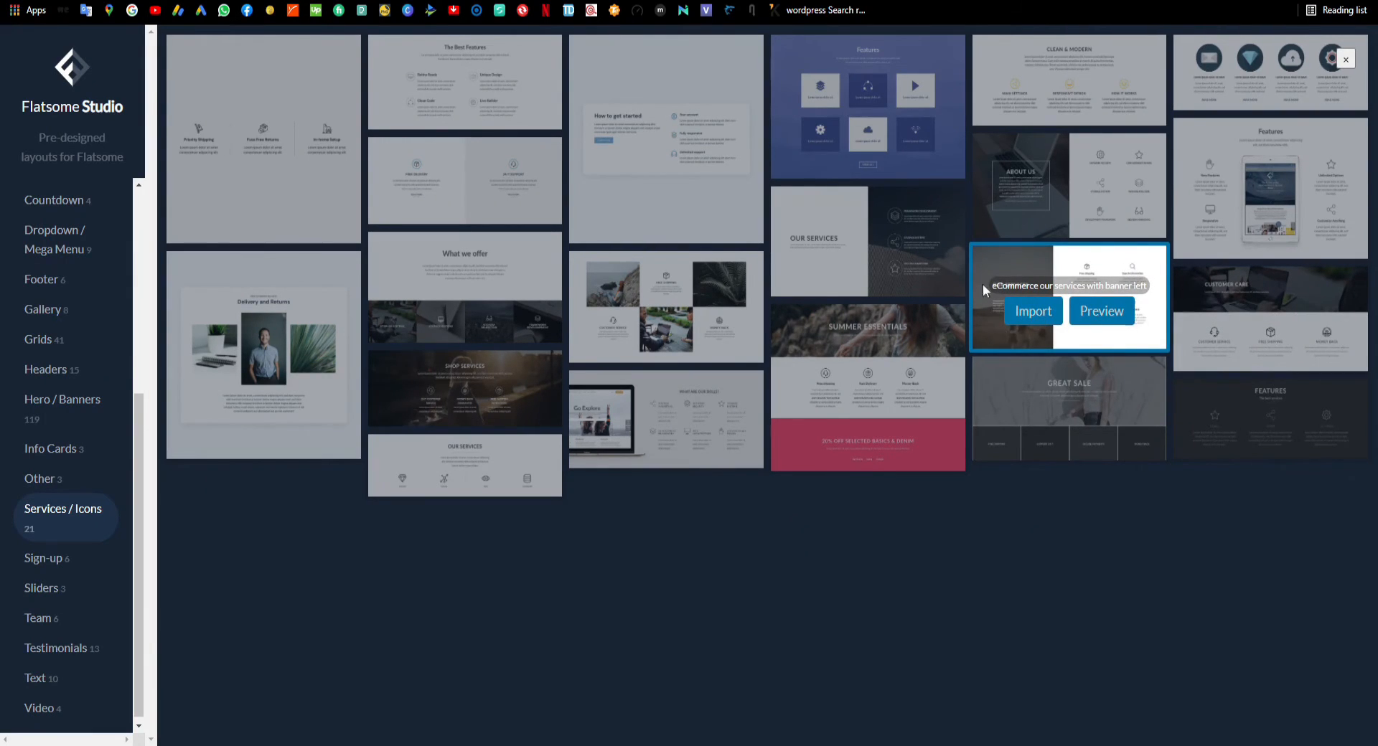
{"action": "left_click", "coordinate": [1037, 327]}
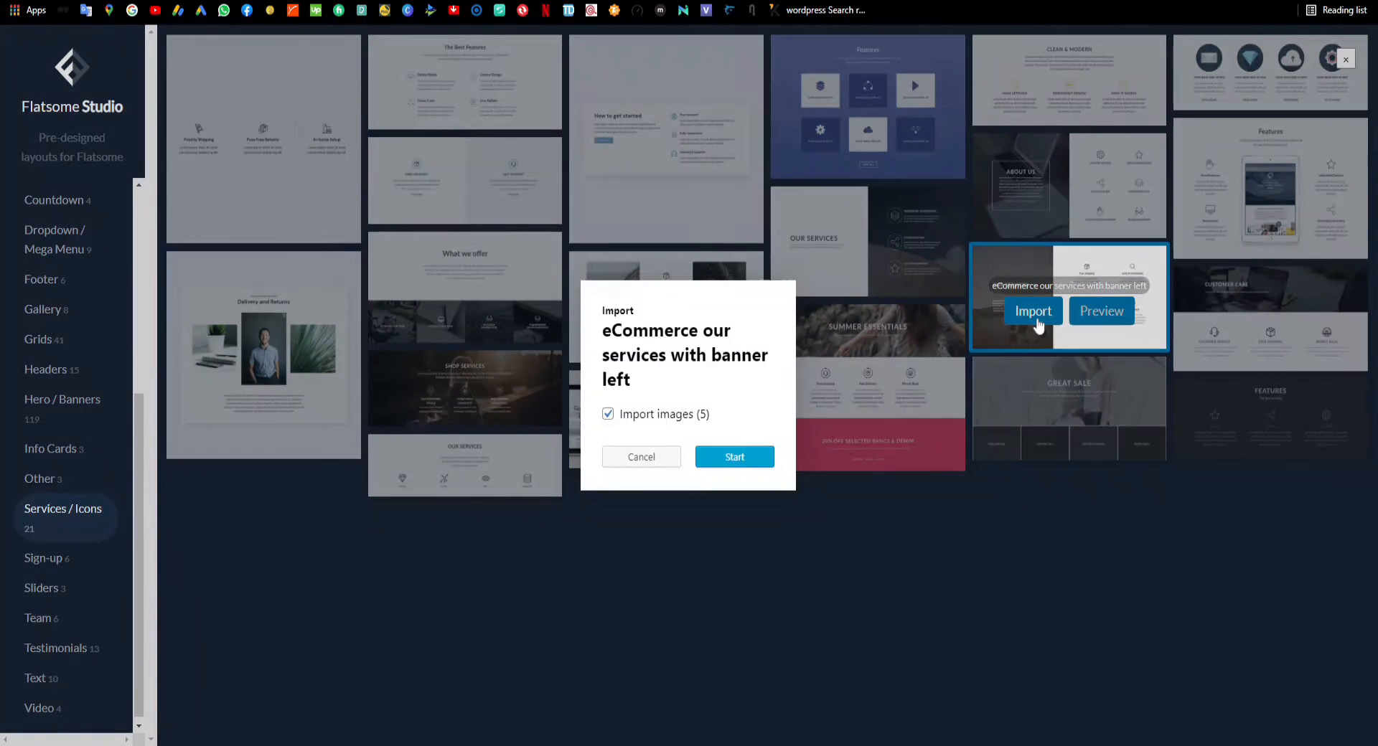
{"action": "left_click", "coordinate": [731, 455]}
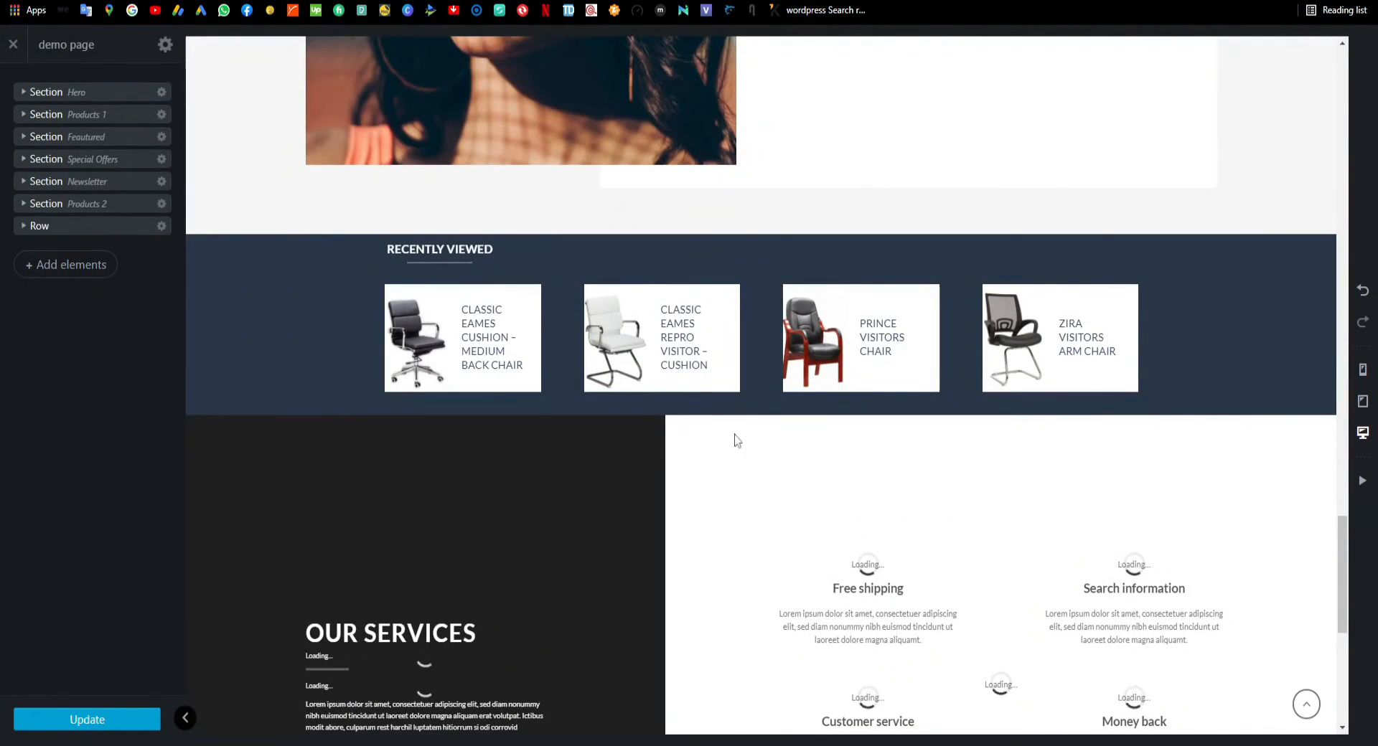
{"action": "scroll", "coordinate": [709, 498], "scroll_direction": "down", "scroll_amount": 4}
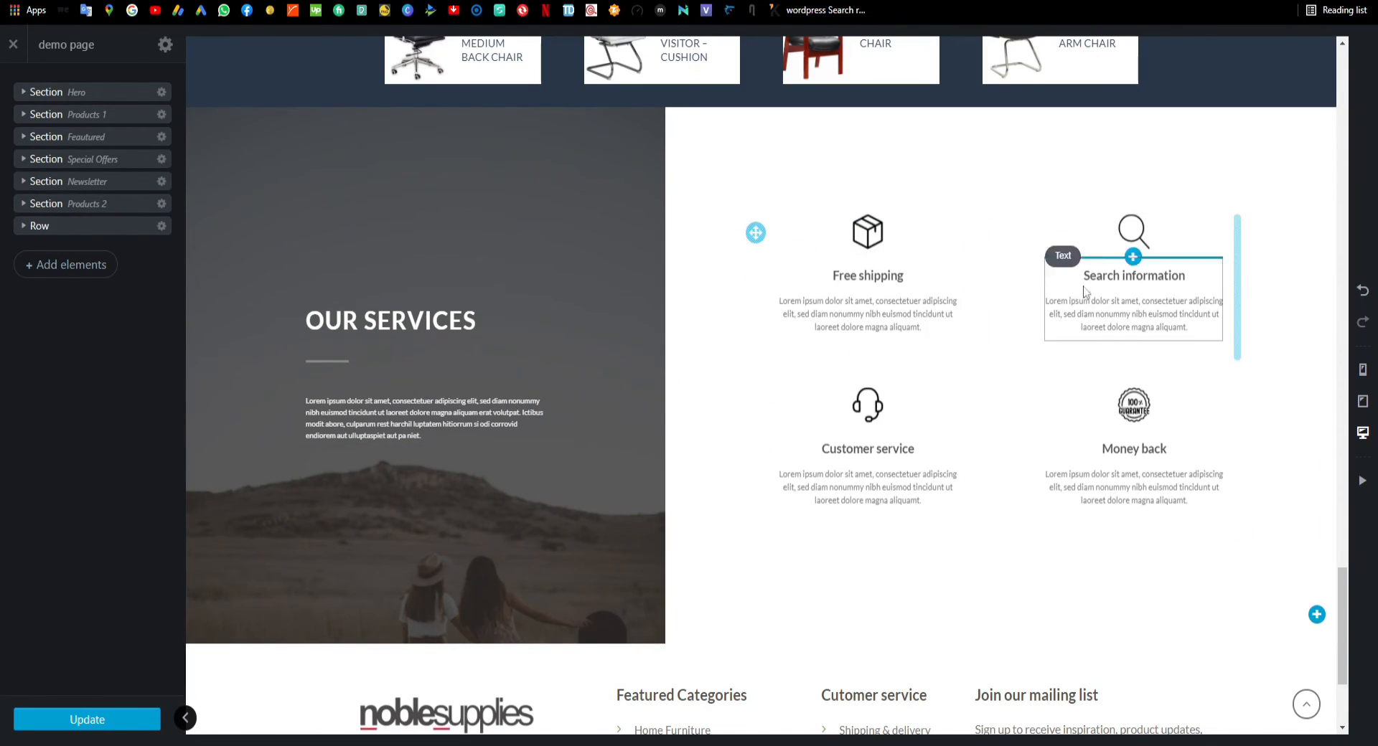
Step: Review the imported Our Services block with the sections above it and the footer below it
{"action": "scroll", "coordinate": [601, 516], "scroll_direction": "down", "scroll_amount": 3}
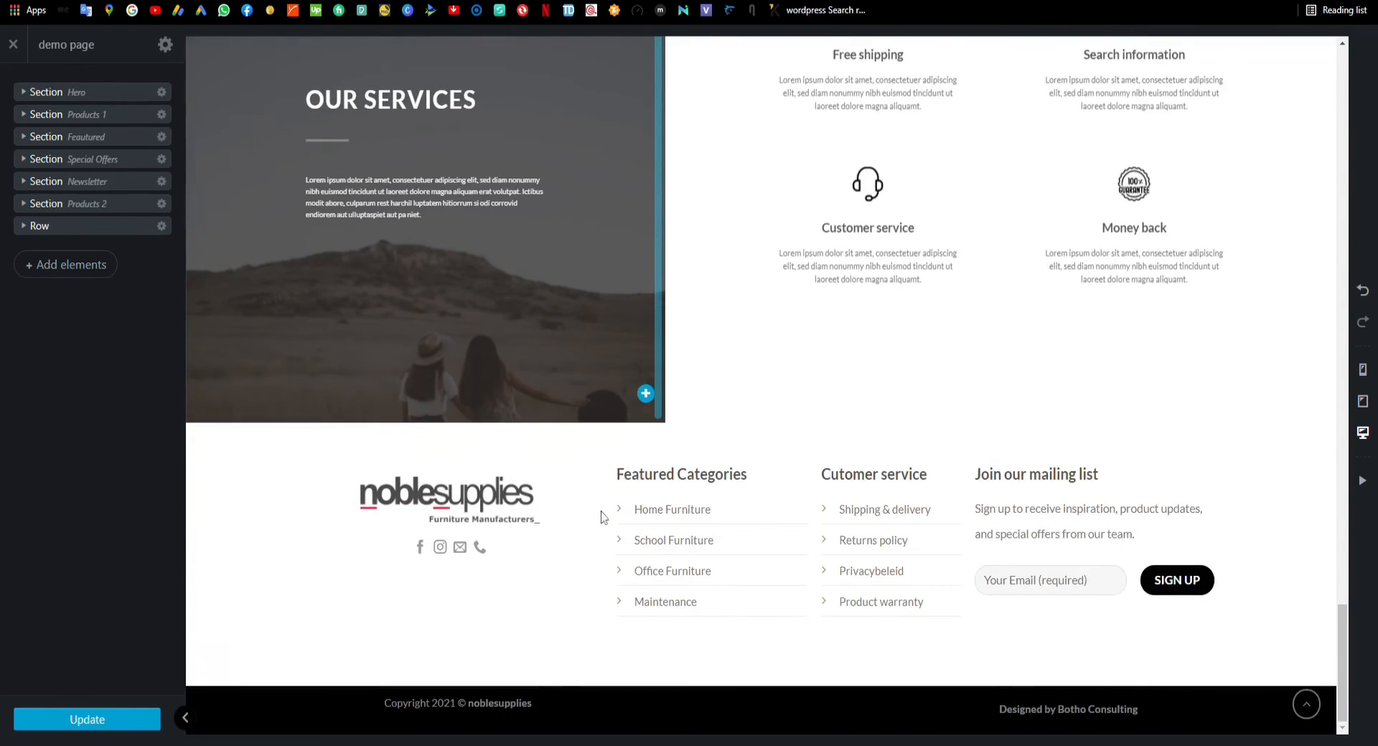
{"action": "scroll", "coordinate": [605, 511], "scroll_direction": "up", "scroll_amount": 5}
{"action": "scroll", "coordinate": [704, 434], "scroll_direction": "down", "scroll_amount": 2}
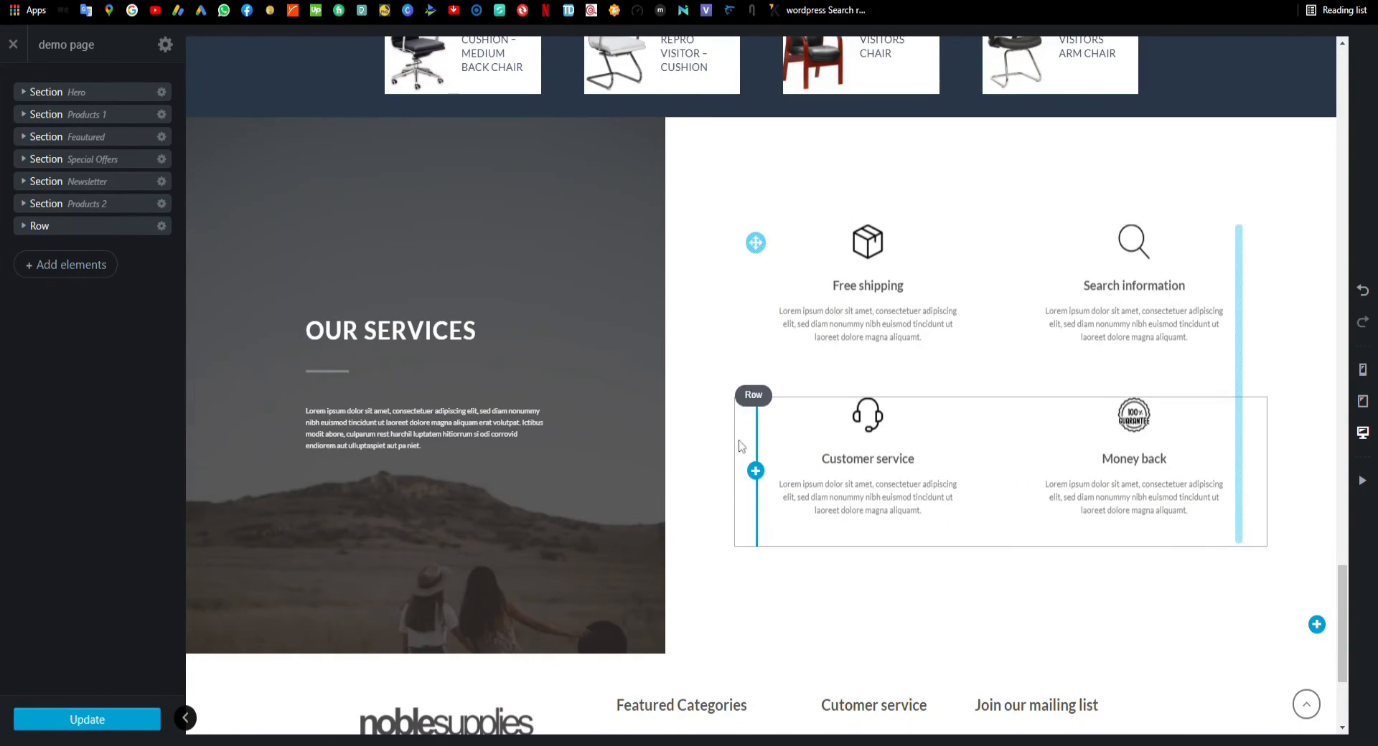
{"action": "scroll", "coordinate": [717, 479], "scroll_direction": "down", "scroll_amount": 3}
{"action": "scroll", "coordinate": [726, 477], "scroll_direction": "up", "scroll_amount": 15}
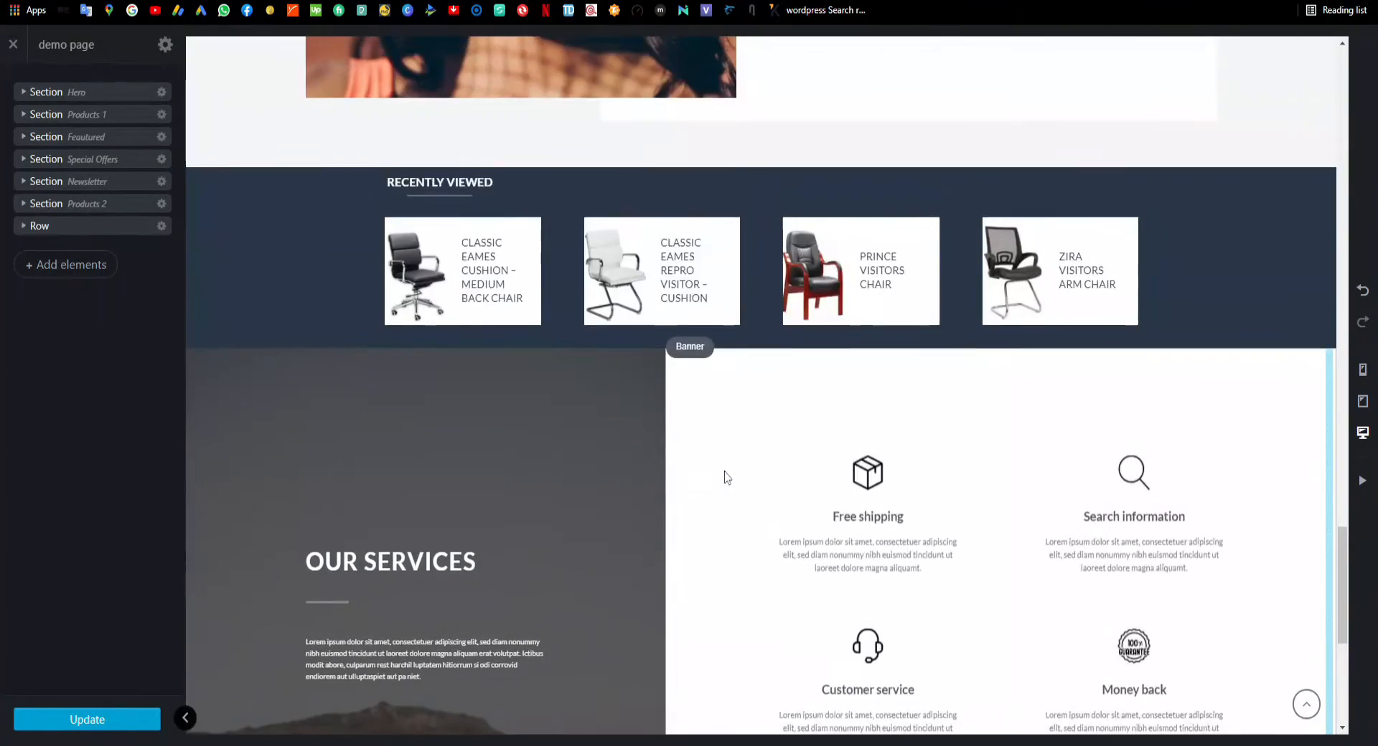
{"action": "scroll", "coordinate": [724, 475], "scroll_direction": "up", "scroll_amount": 5}
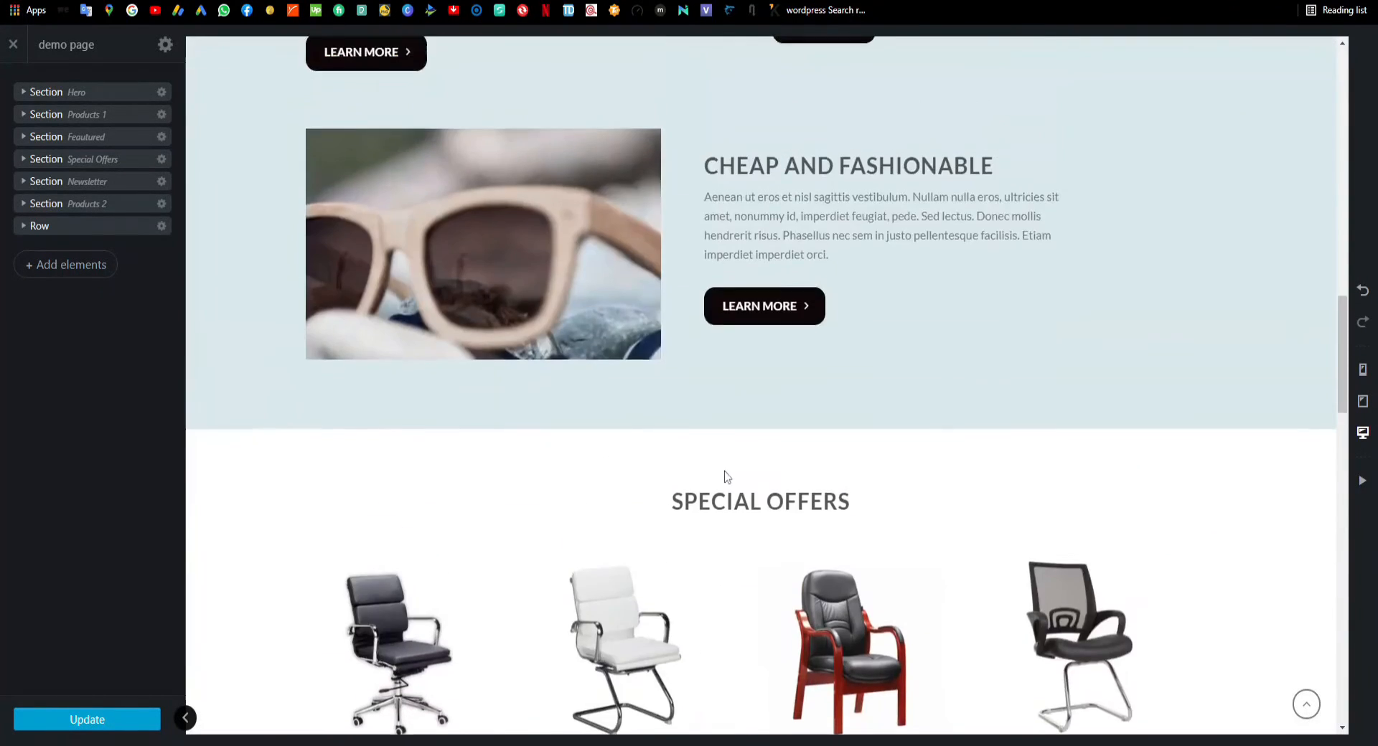
{"action": "scroll", "coordinate": [726, 476], "scroll_direction": "down", "scroll_amount": 20}
{"action": "scroll", "coordinate": [726, 476], "scroll_direction": "down", "scroll_amount": 1}
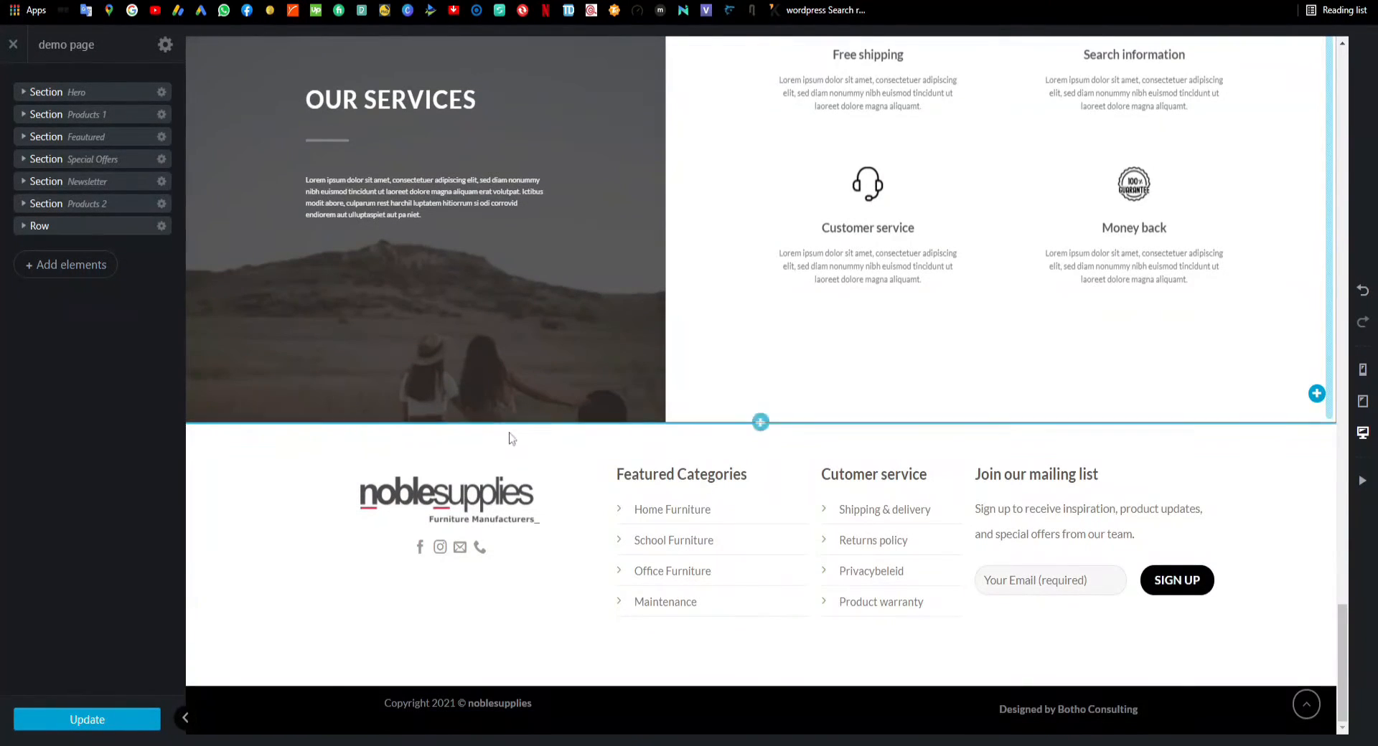
Step: Open Flatsome Studio's Testimonials layouts for adding a new element at the end of the page
{"action": "left_click", "coordinate": [67, 270]}
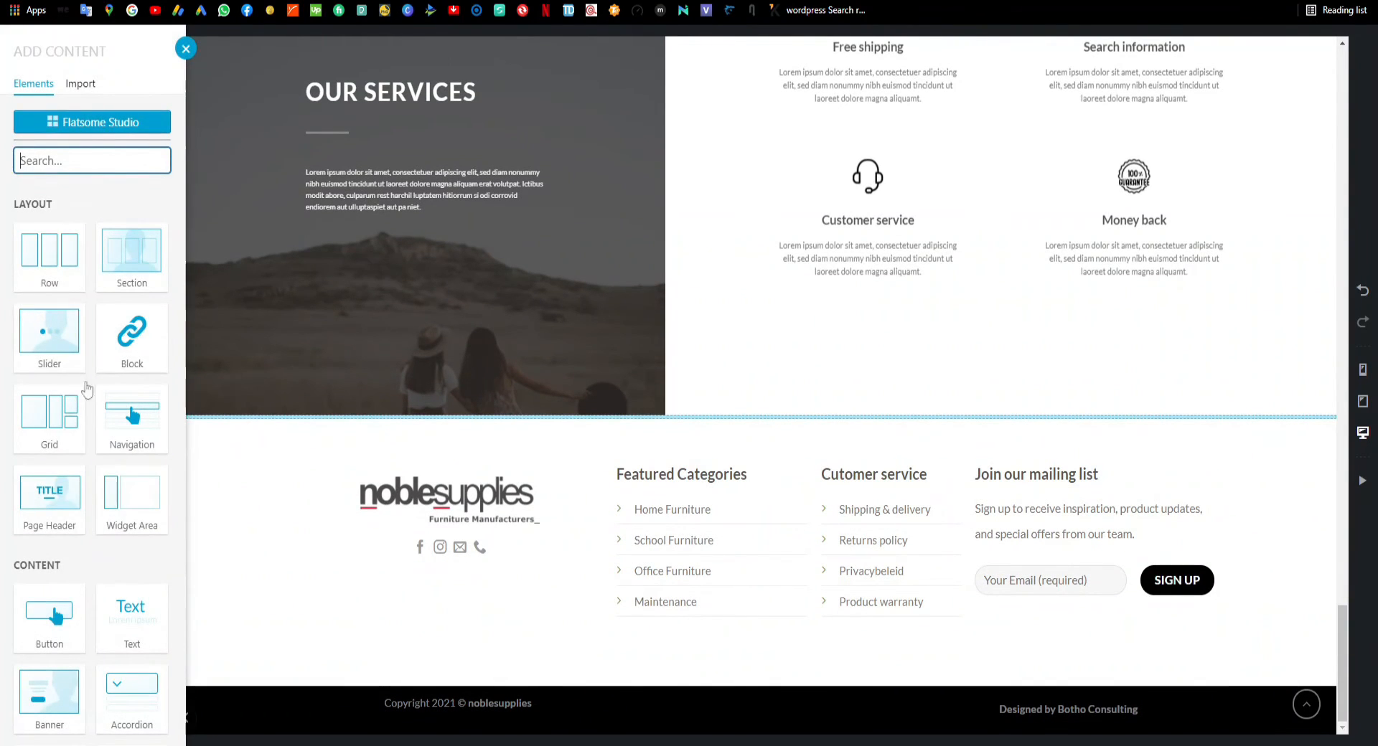
{"action": "left_click", "coordinate": [108, 125]}
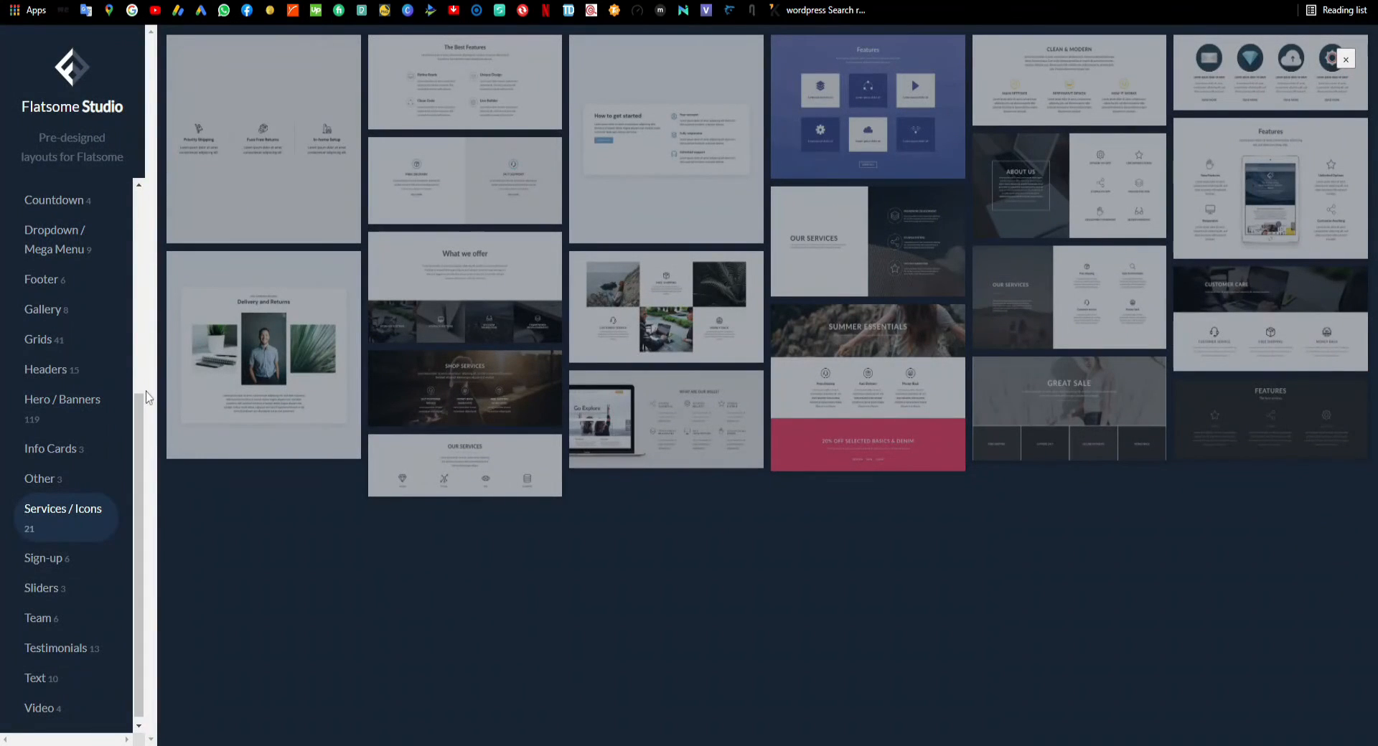
{"action": "scroll", "coordinate": [139, 452], "scroll_direction": "down", "scroll_amount": 1}
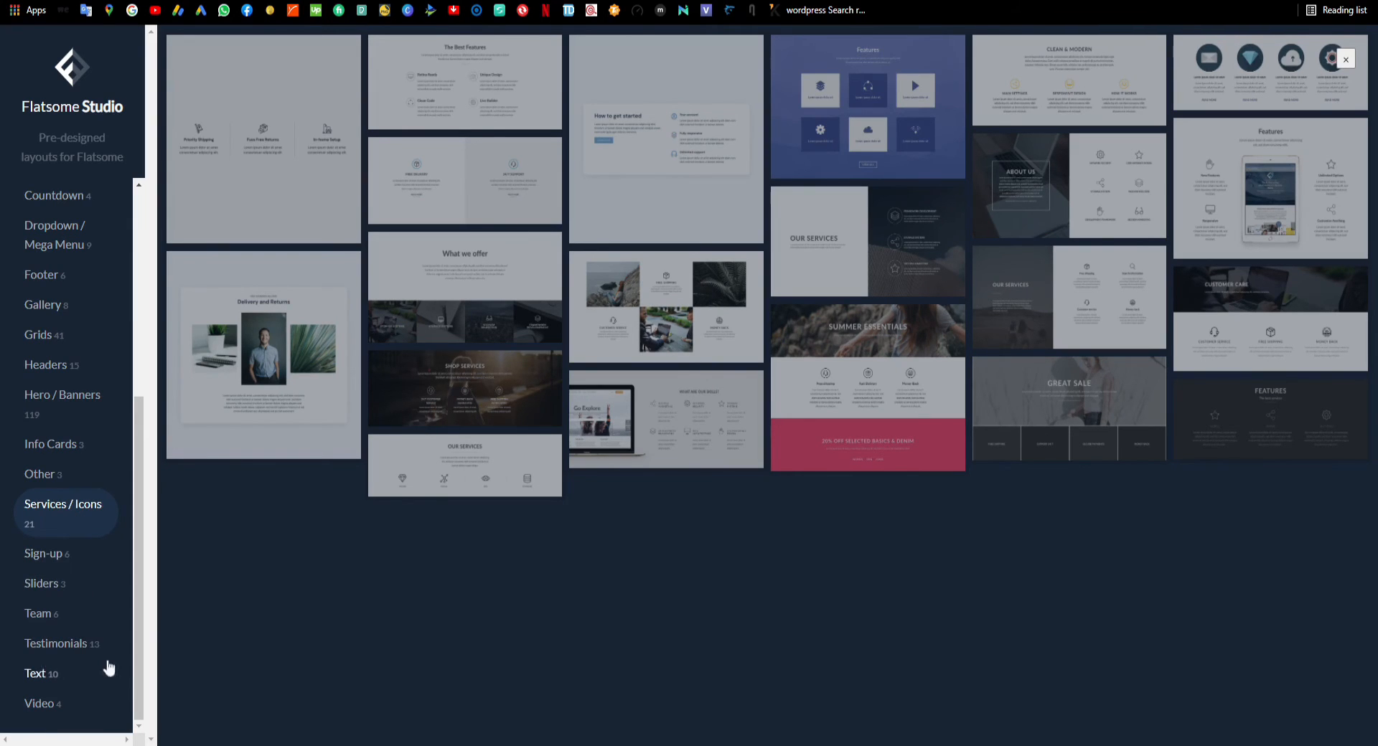
{"action": "left_click", "coordinate": [75, 646]}
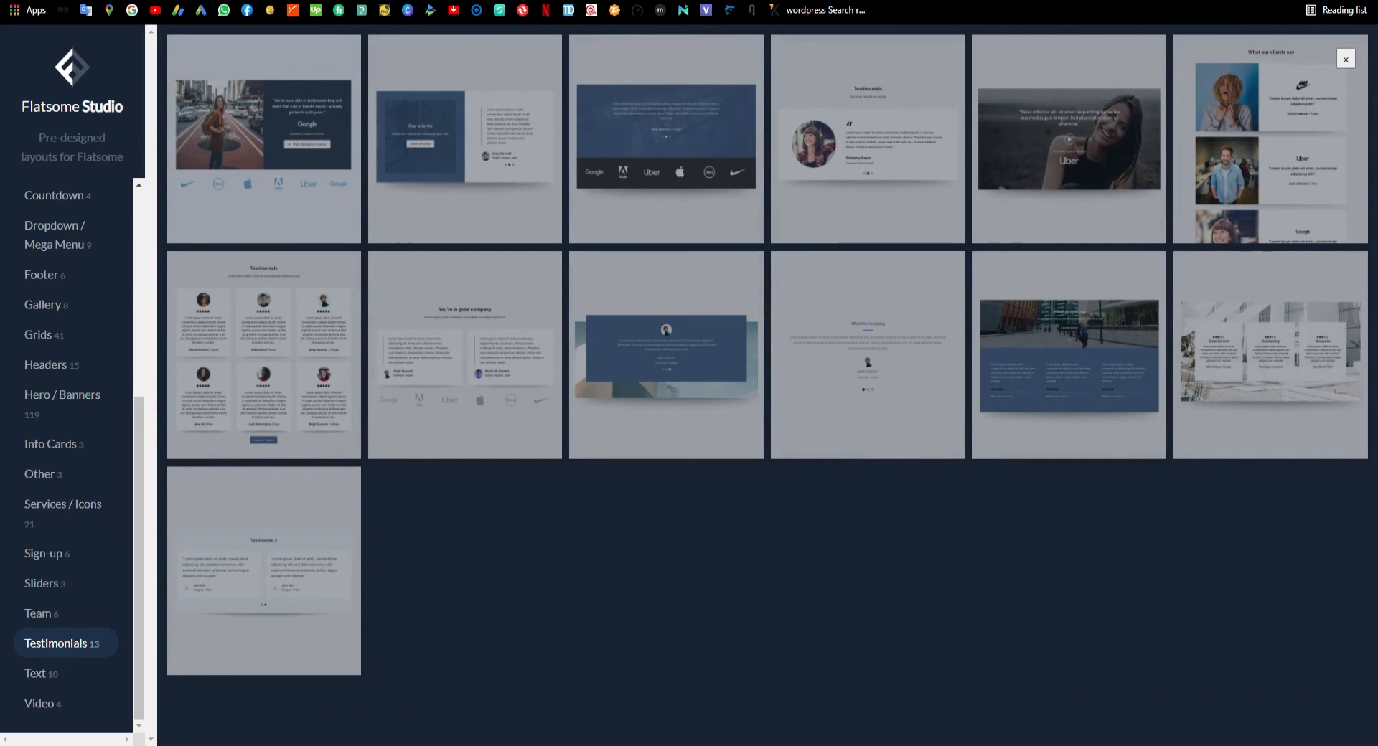
Step: Preview the "Testimonial: Single Box Slider" layout and swipe through its slides
{"action": "mouse_move", "coordinate": [708, 436]}
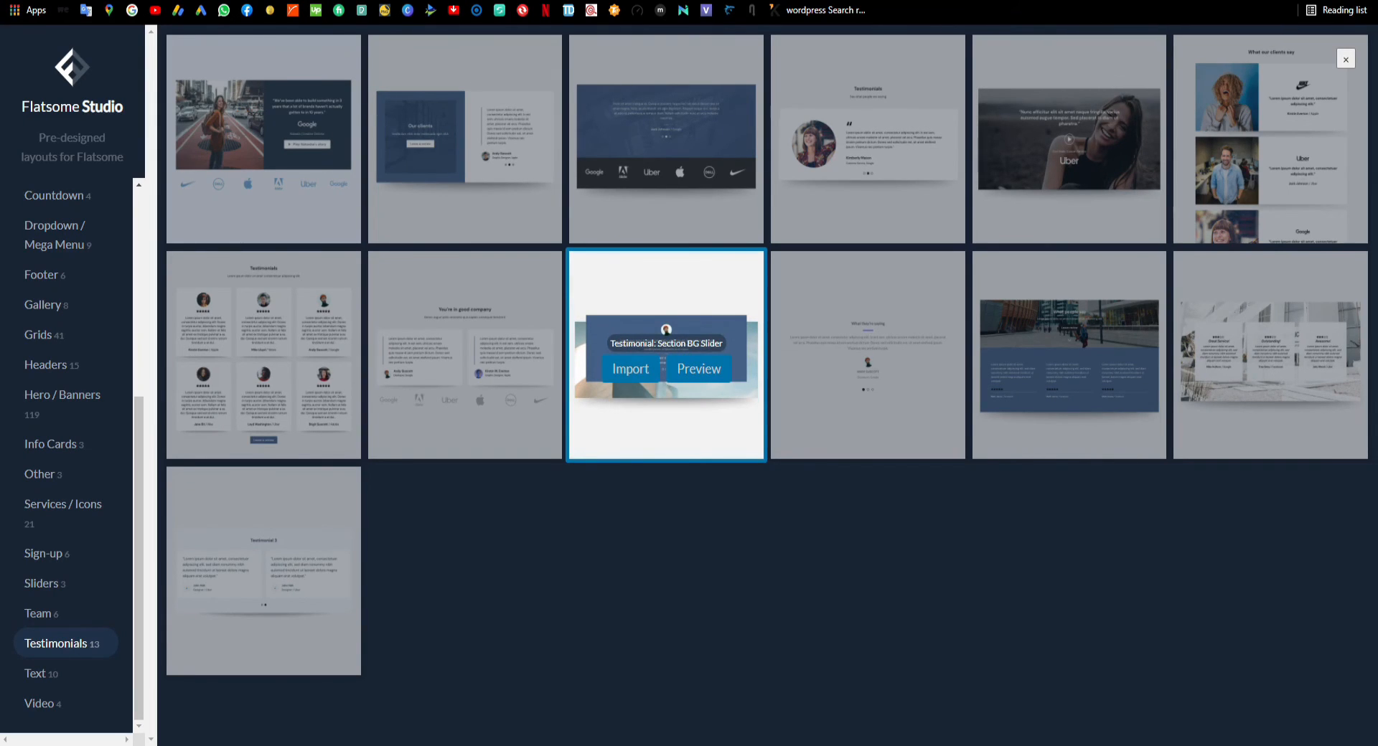
{"action": "mouse_move", "coordinate": [859, 172]}
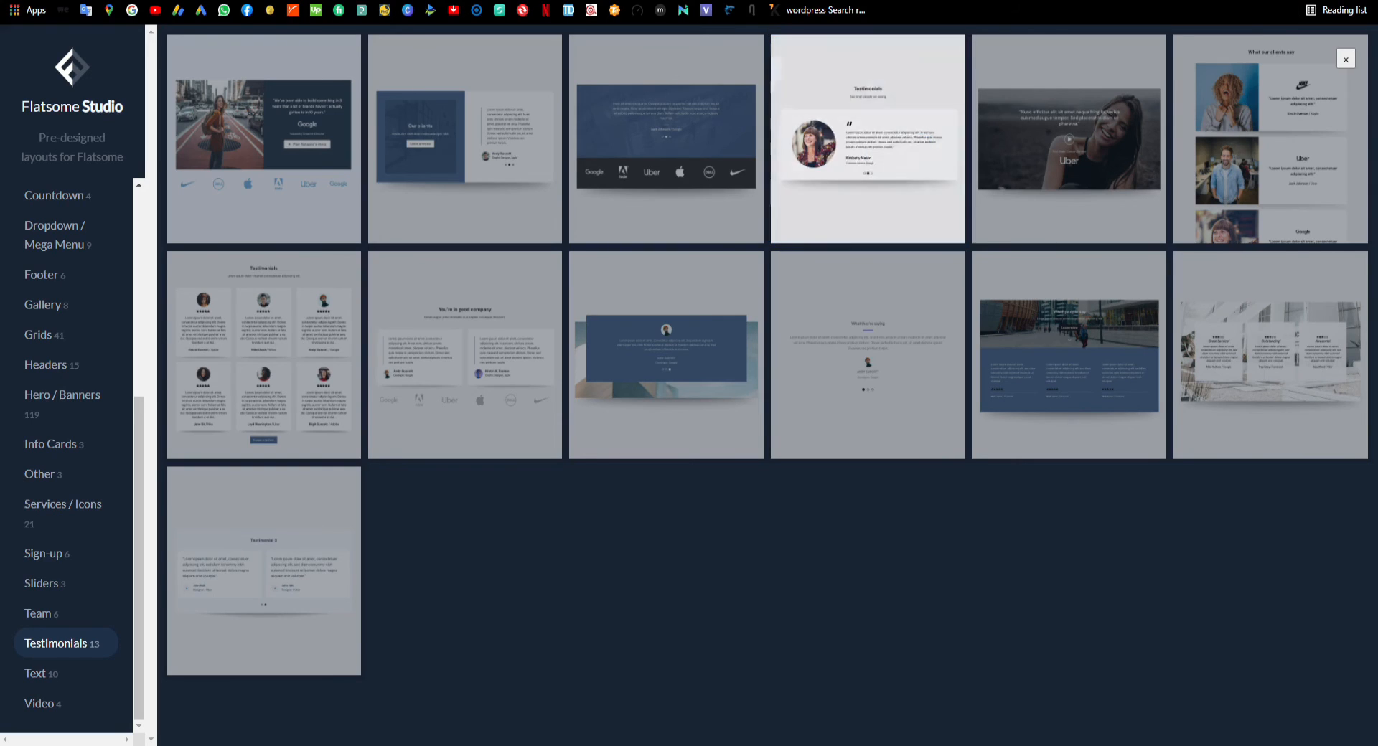
{"action": "left_click", "coordinate": [867, 152]}
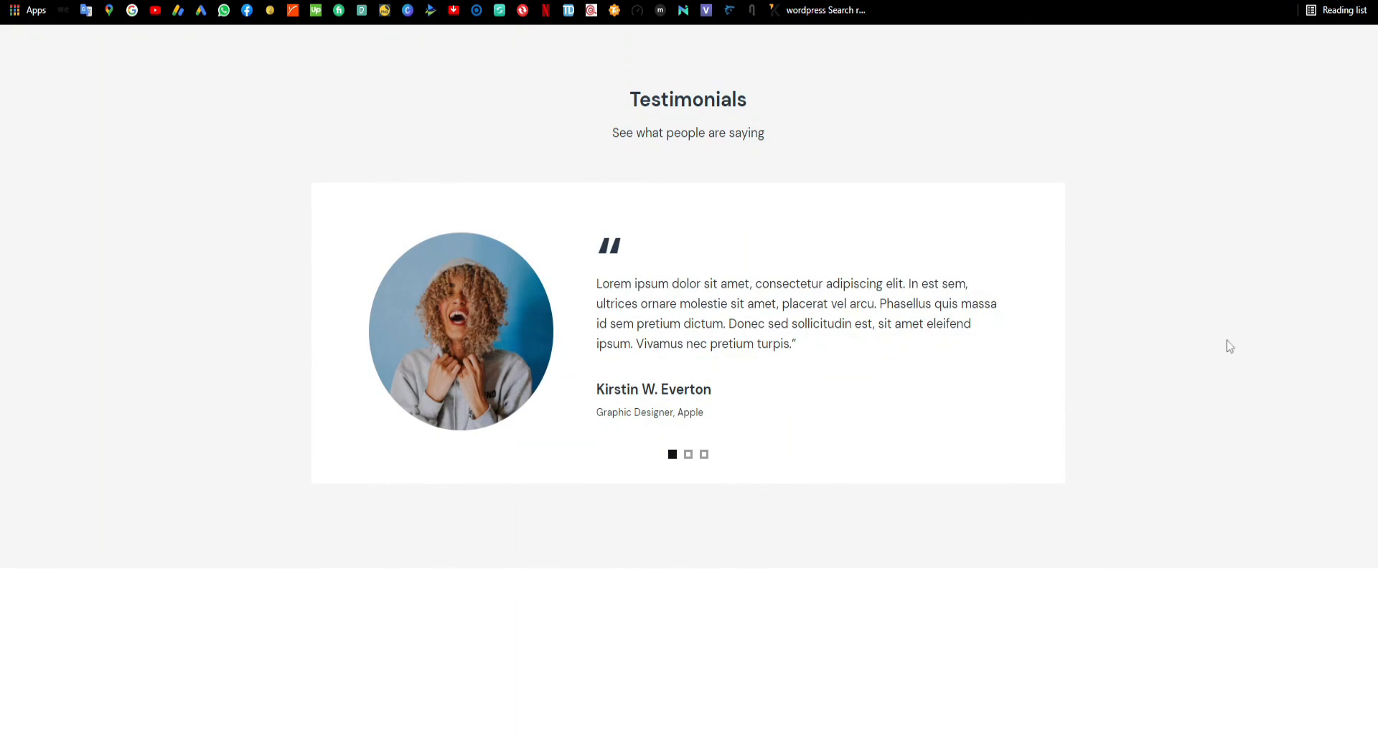
{"action": "left_click_drag", "start_coordinate": [687, 328], "coordinate": [596, 336]}
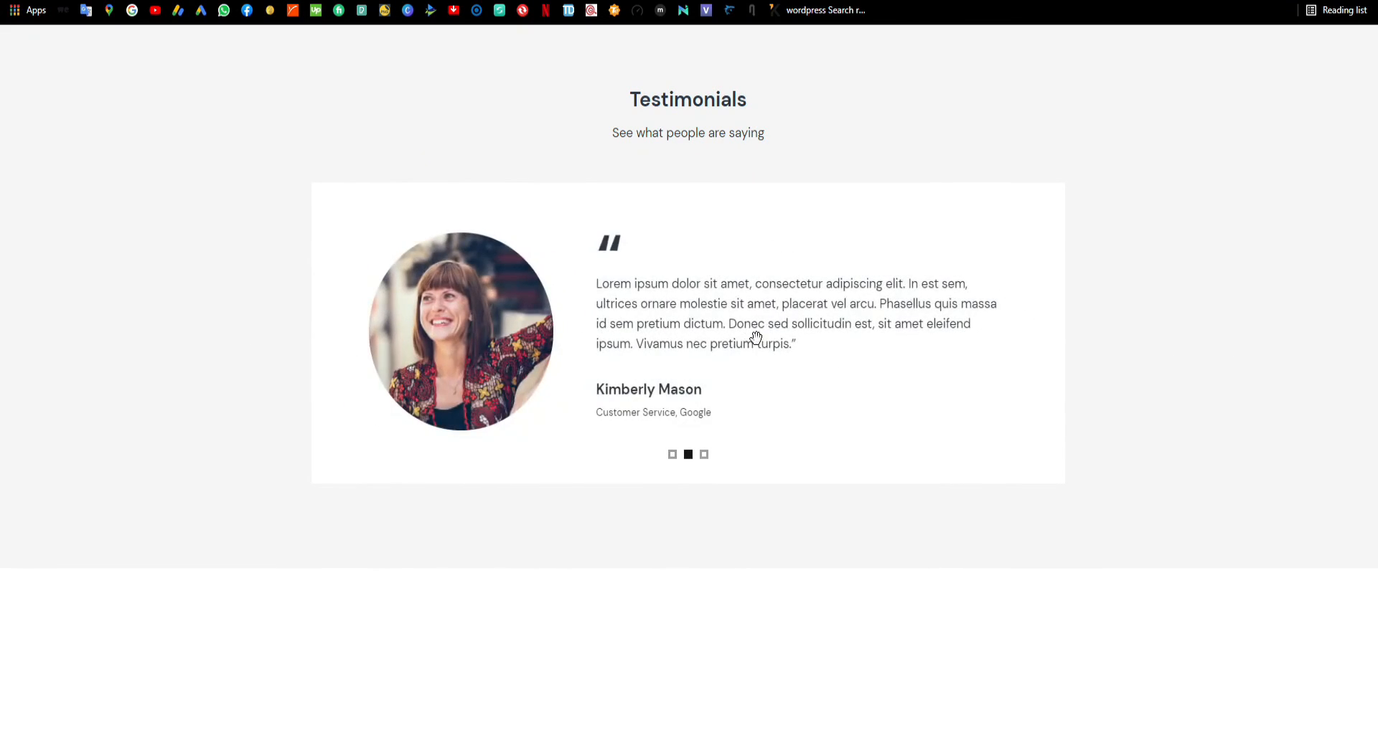
{"action": "left_click_drag", "start_coordinate": [750, 340], "coordinate": [674, 375]}
{"action": "left_click_drag", "start_coordinate": [849, 340], "coordinate": [262, 341]}
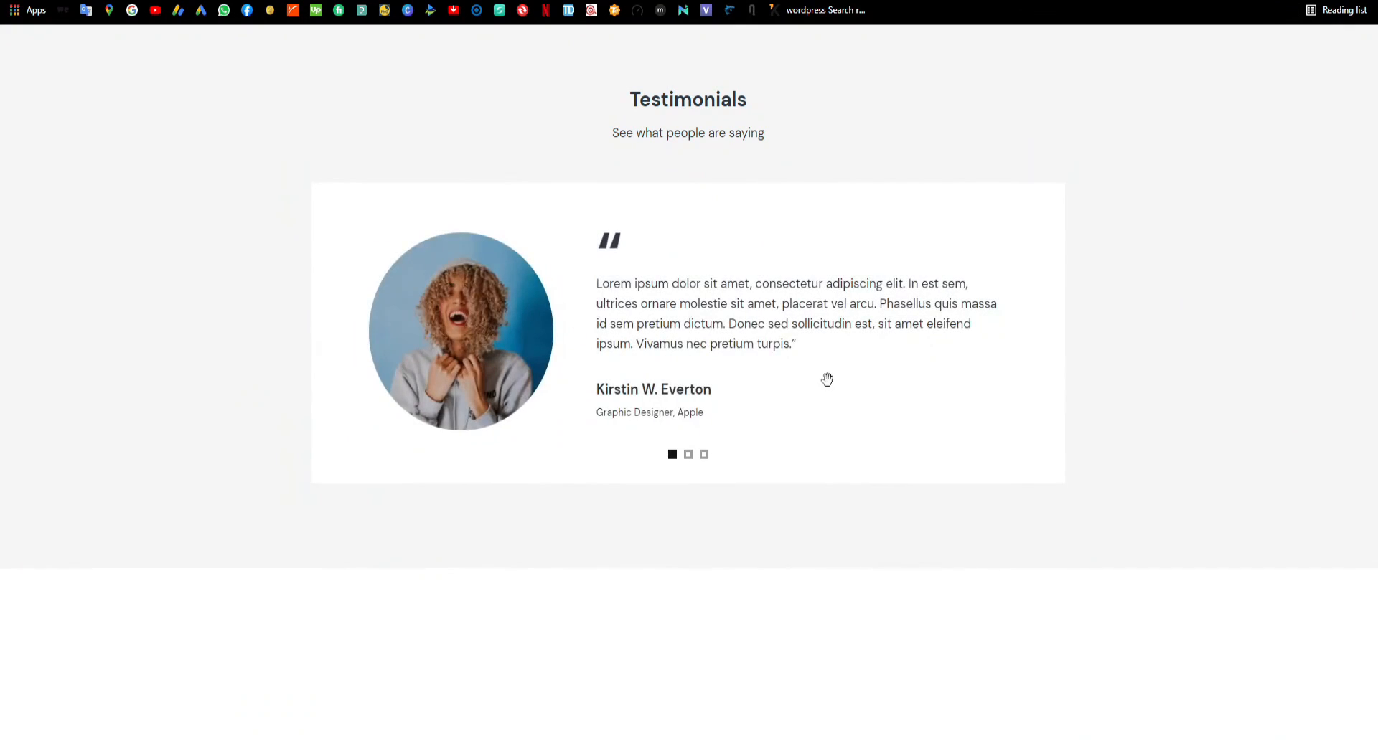
{"action": "left_click_drag", "start_coordinate": [827, 381], "coordinate": [488, 365]}
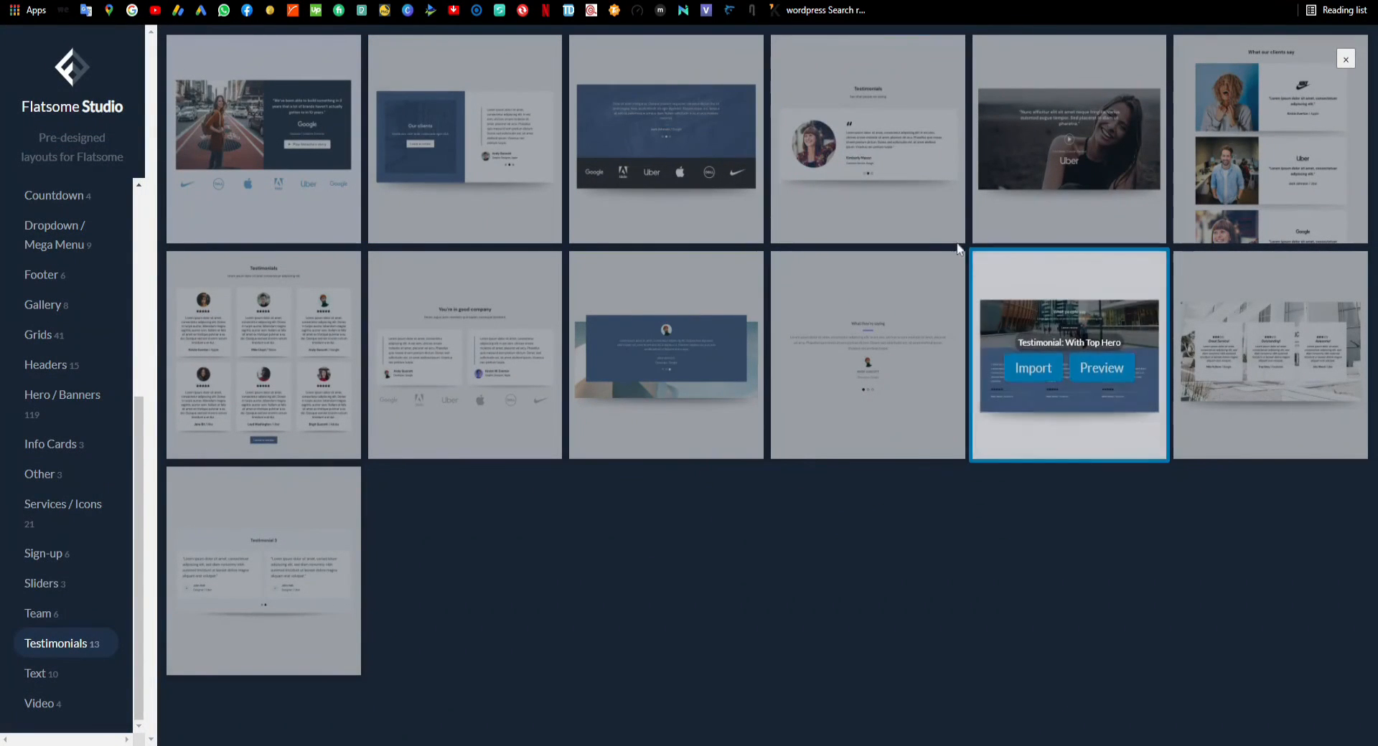
Step: Import the "Testimonial: Single Box Slider" layout below the services block and check it on the page
{"action": "mouse_move", "coordinate": [862, 158]}
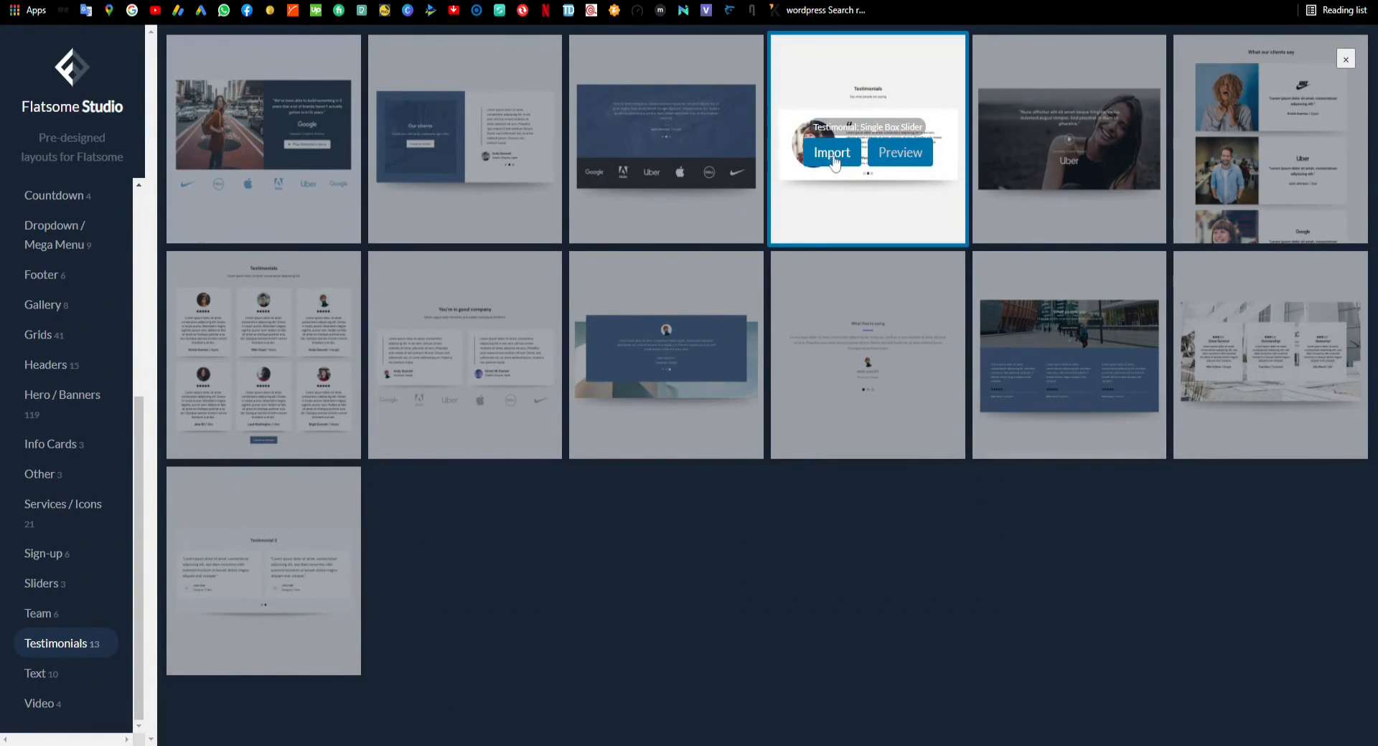
{"action": "left_click", "coordinate": [834, 159]}
{"action": "left_click", "coordinate": [728, 446]}
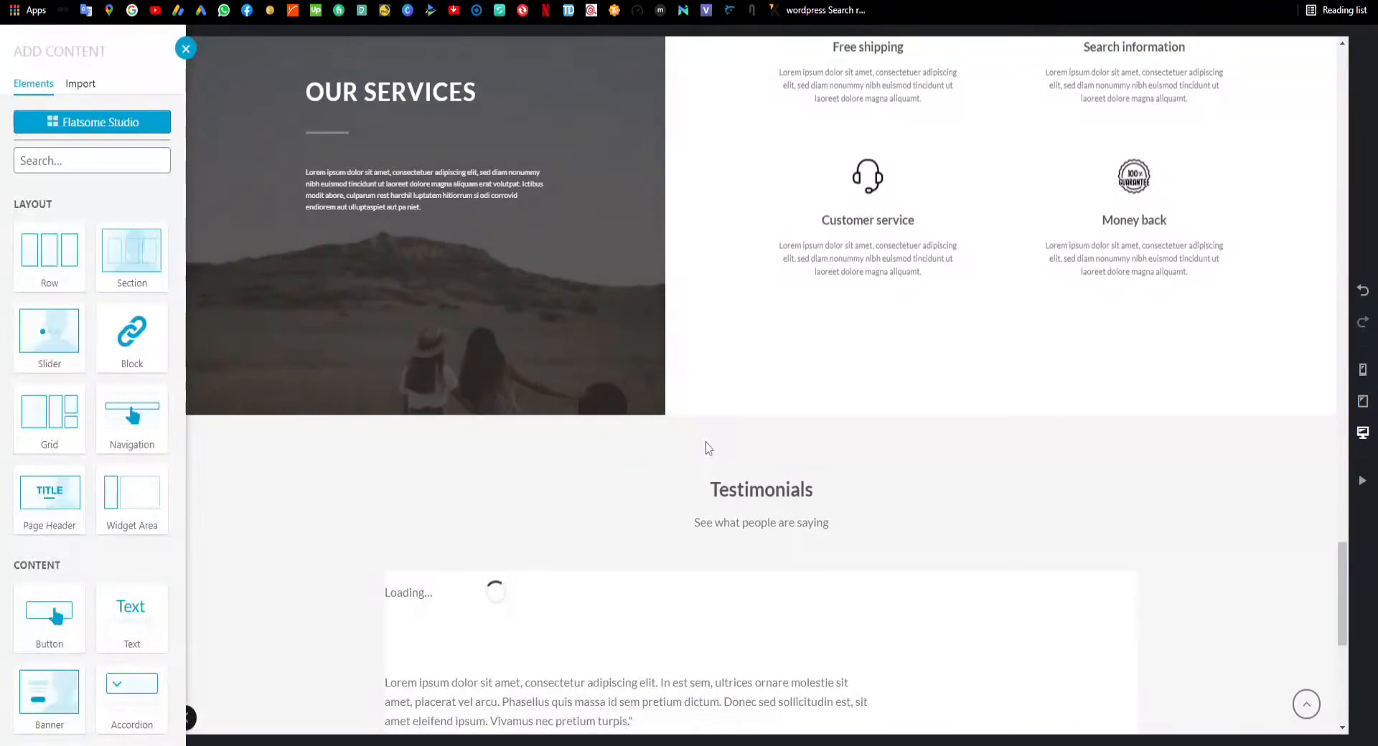
{"action": "scroll", "coordinate": [610, 488], "scroll_direction": "down", "scroll_amount": 4}
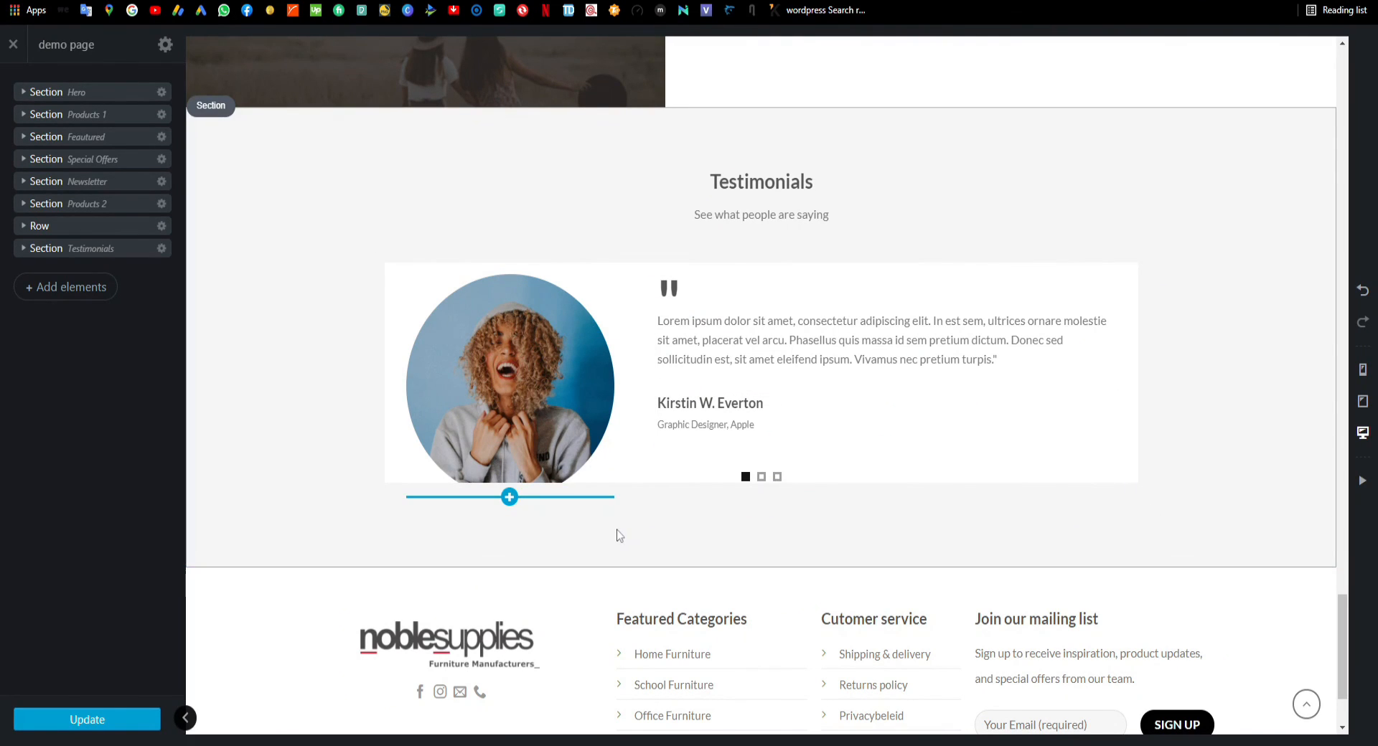
Step: Examine the settings of the two large sunglasses images and of the text above the Buy Now button in the Feautured section
{"action": "scroll", "coordinate": [784, 390], "scroll_direction": "up", "scroll_amount": 15}
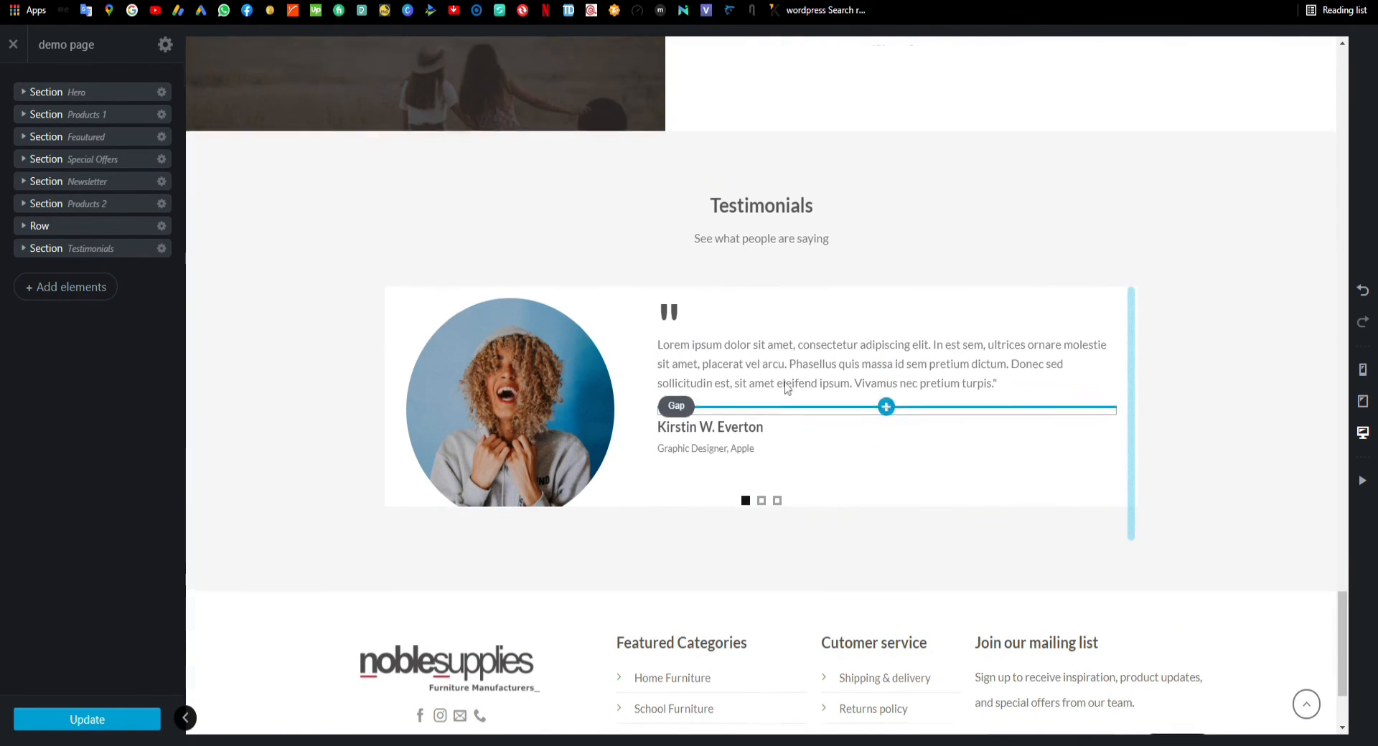
{"action": "scroll", "coordinate": [787, 386], "scroll_direction": "up", "scroll_amount": 15}
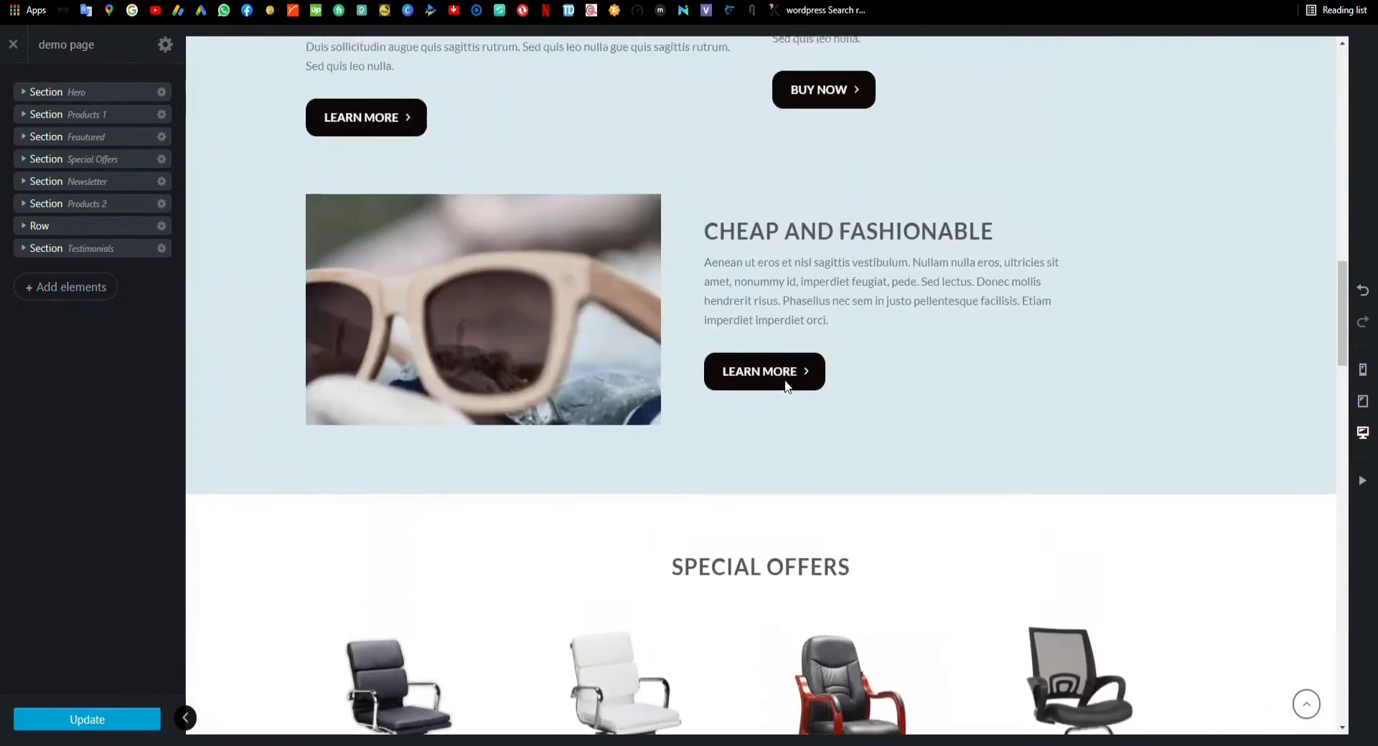
{"action": "scroll", "coordinate": [787, 386], "scroll_direction": "up", "scroll_amount": 5}
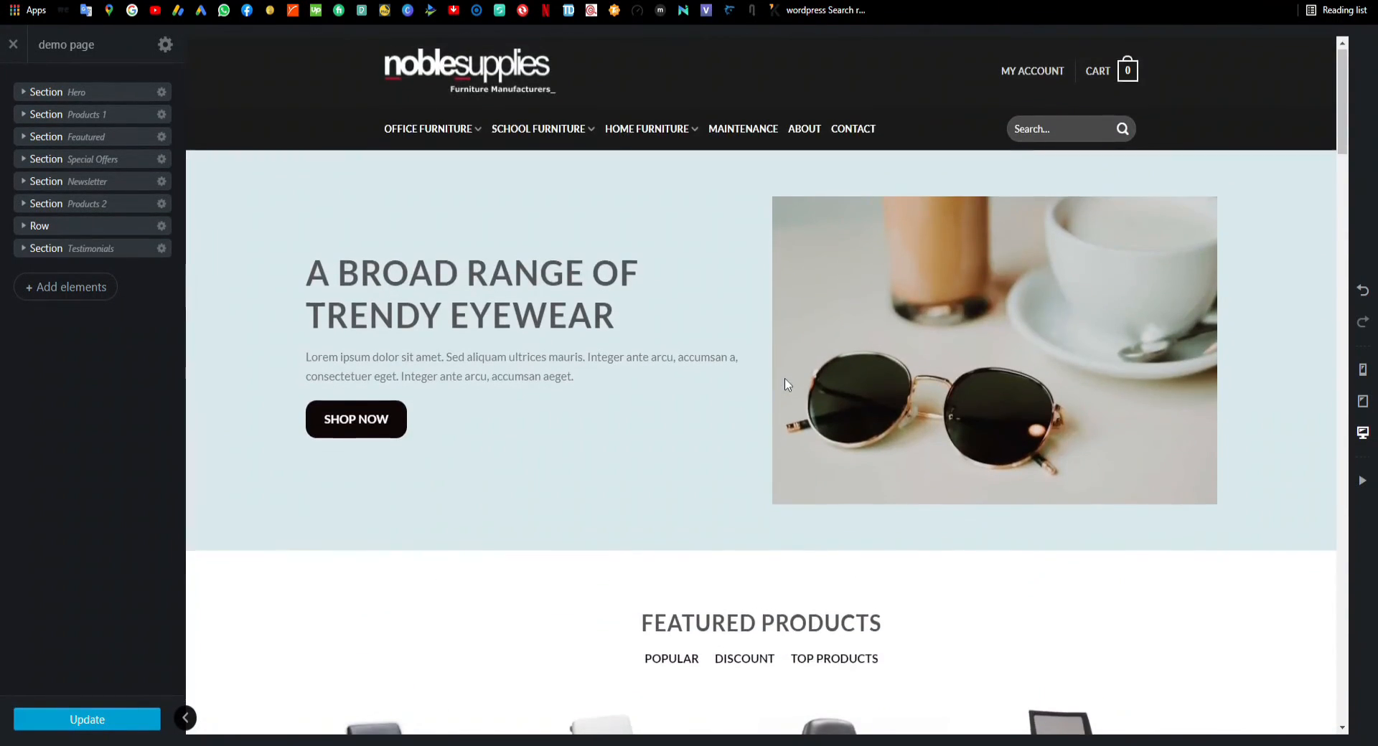
{"action": "scroll", "coordinate": [788, 376], "scroll_direction": "down", "scroll_amount": 12}
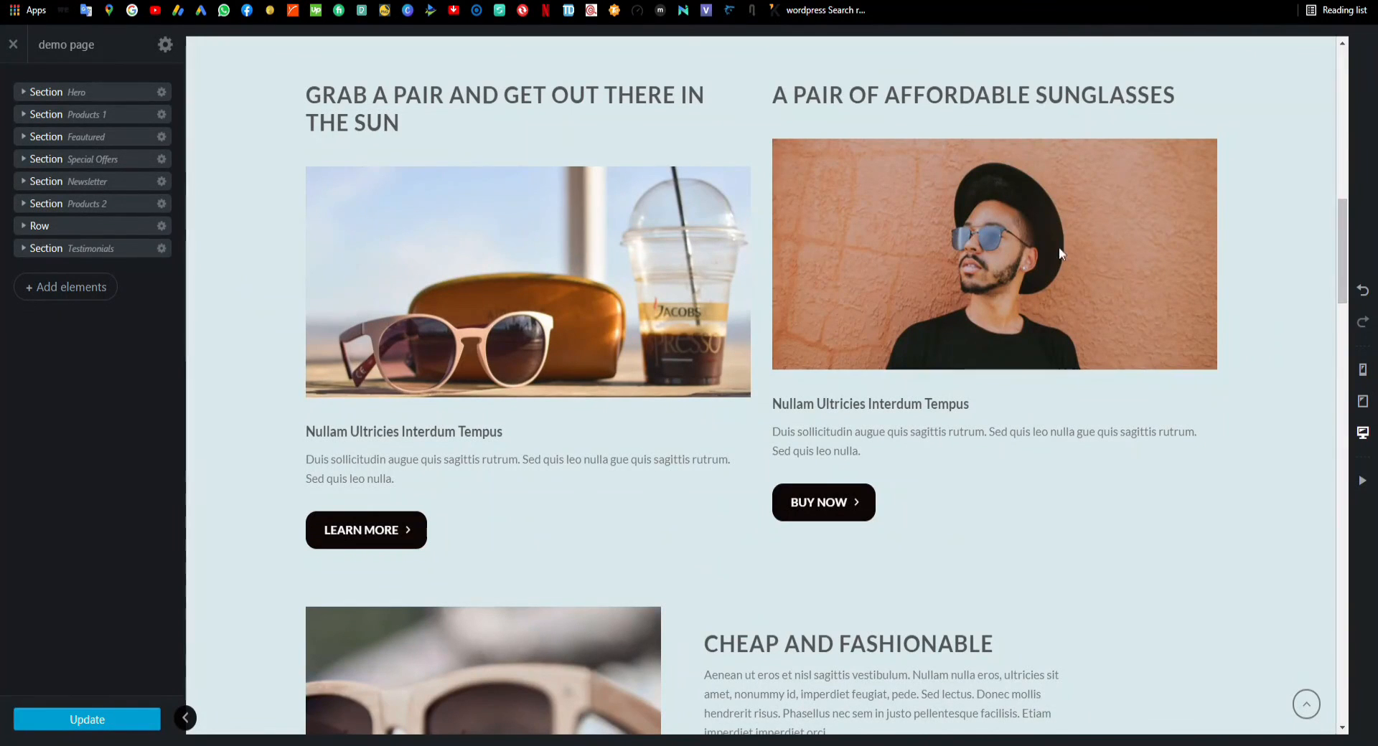
{"action": "left_click", "coordinate": [953, 252]}
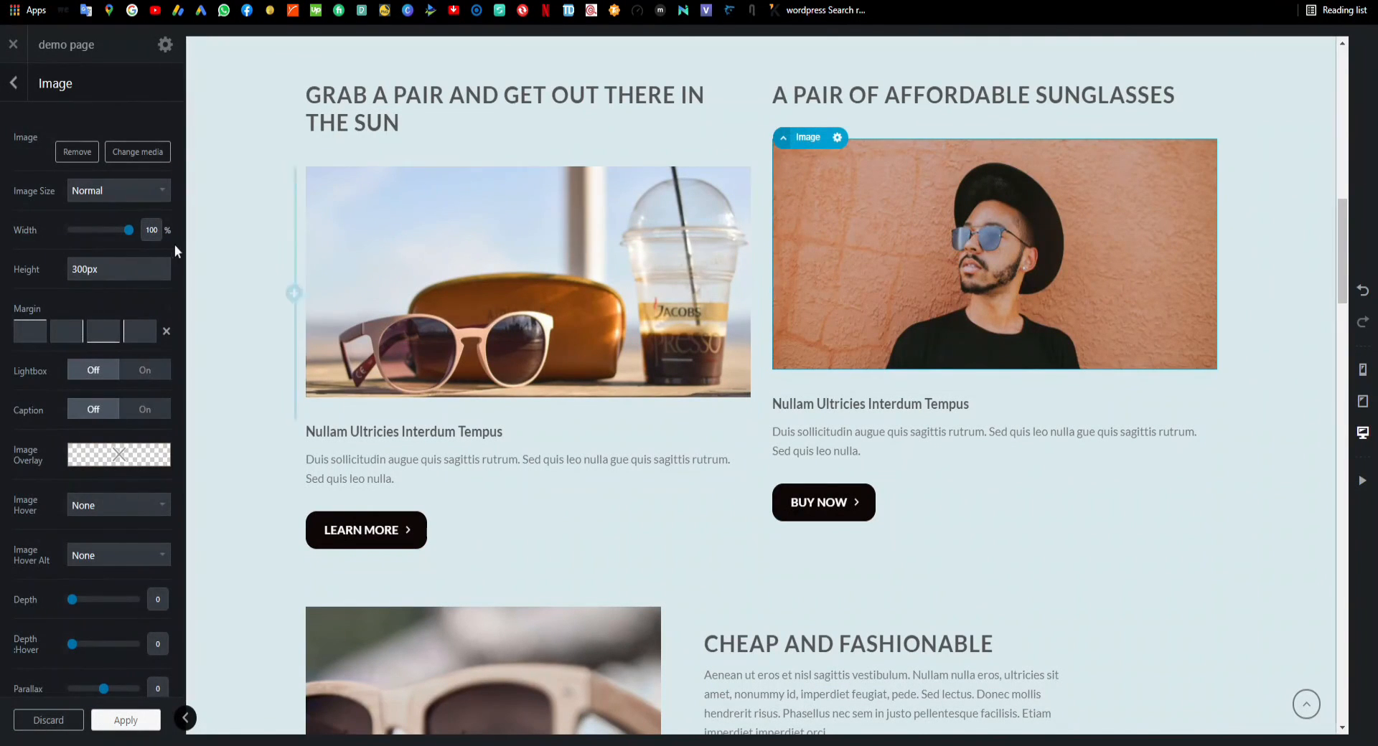
{"action": "left_click", "coordinate": [600, 246]}
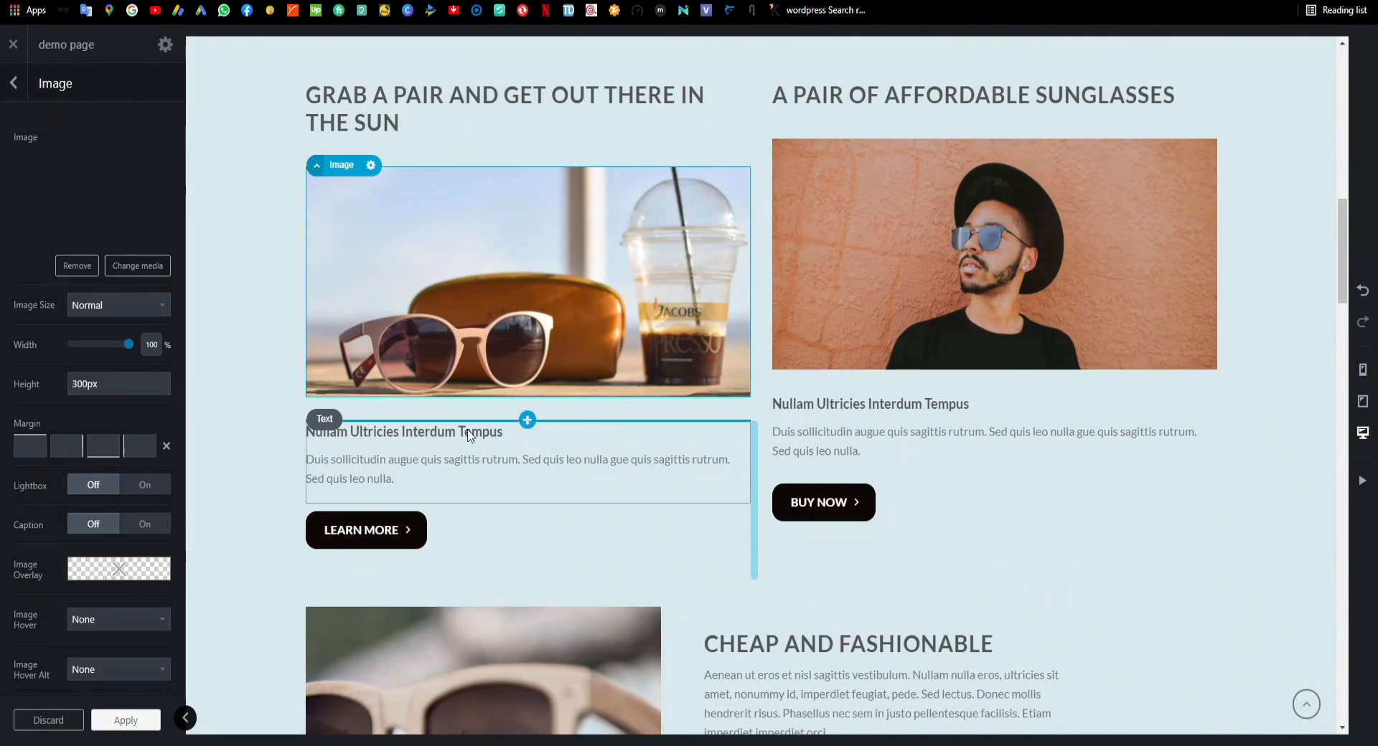
{"action": "scroll", "coordinate": [839, 273], "scroll_direction": "down", "scroll_amount": 5}
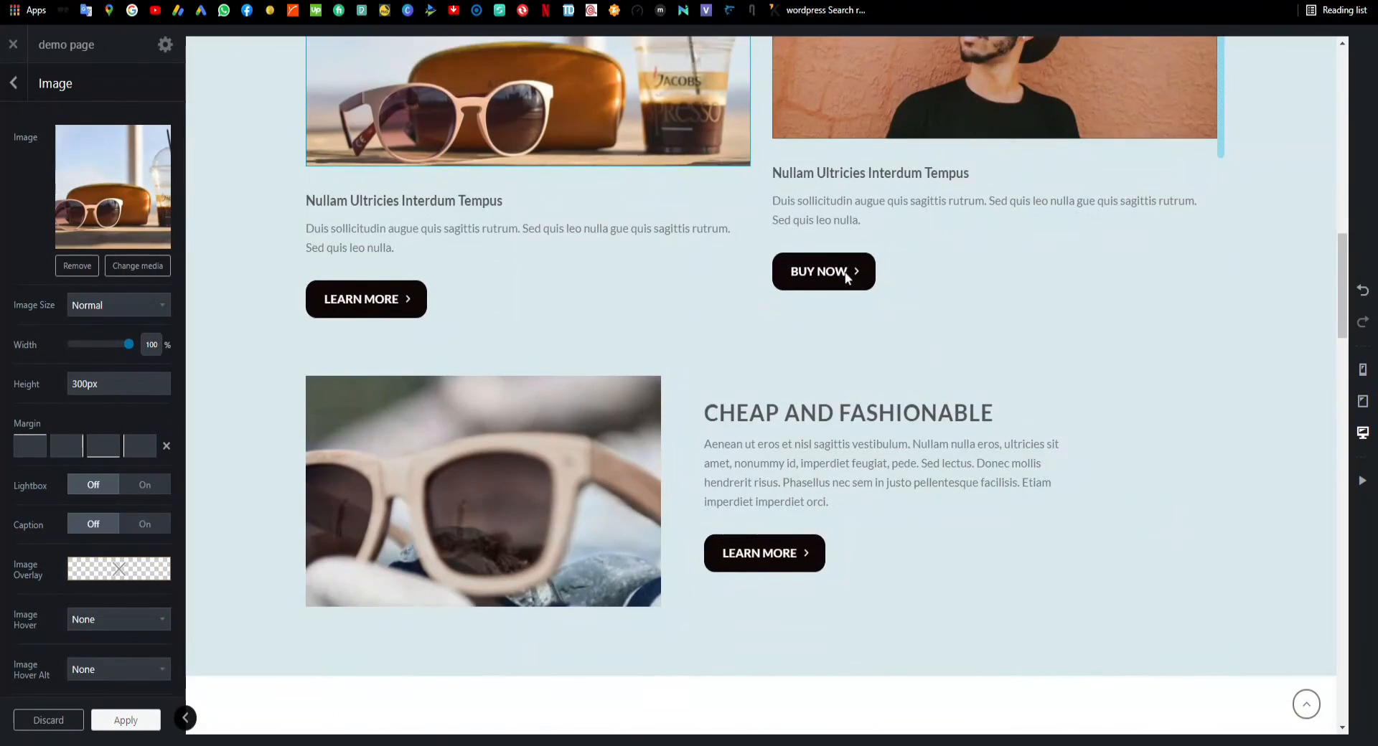
{"action": "scroll", "coordinate": [833, 491], "scroll_direction": "up", "scroll_amount": 4}
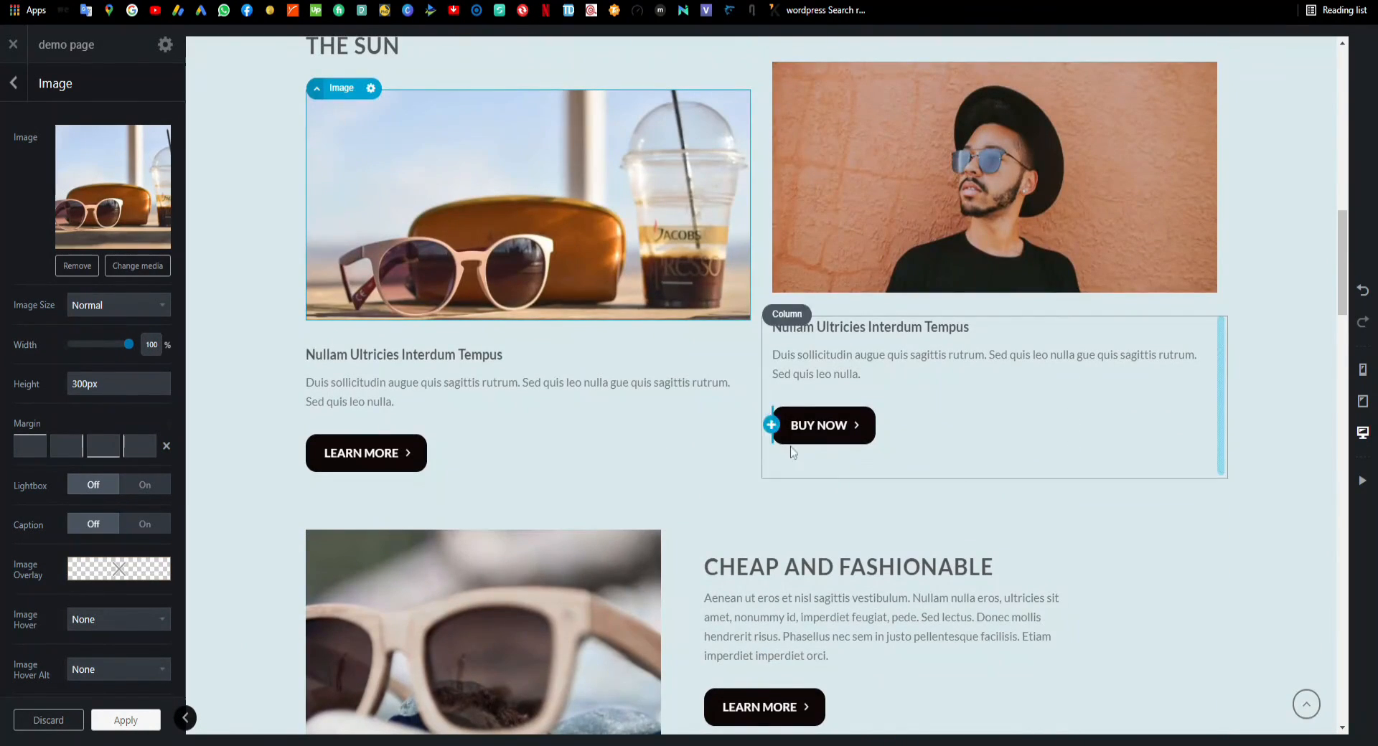
{"action": "left_click", "coordinate": [837, 136]}
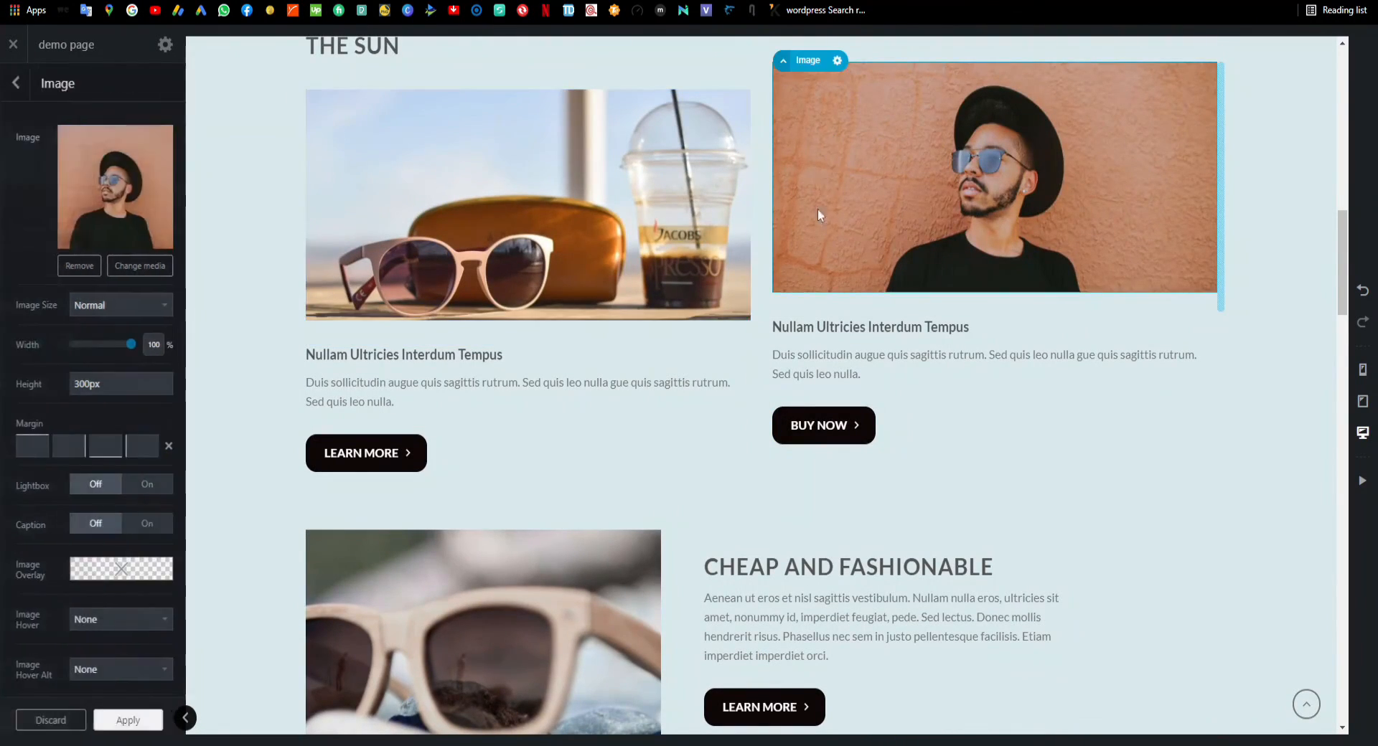
{"action": "left_click", "coordinate": [805, 349]}
Step: Review the rest of the page from special offers through services and testimonials to the footer, and return to the page's beginning
{"action": "scroll", "coordinate": [593, 297], "scroll_direction": "down", "scroll_amount": 5}
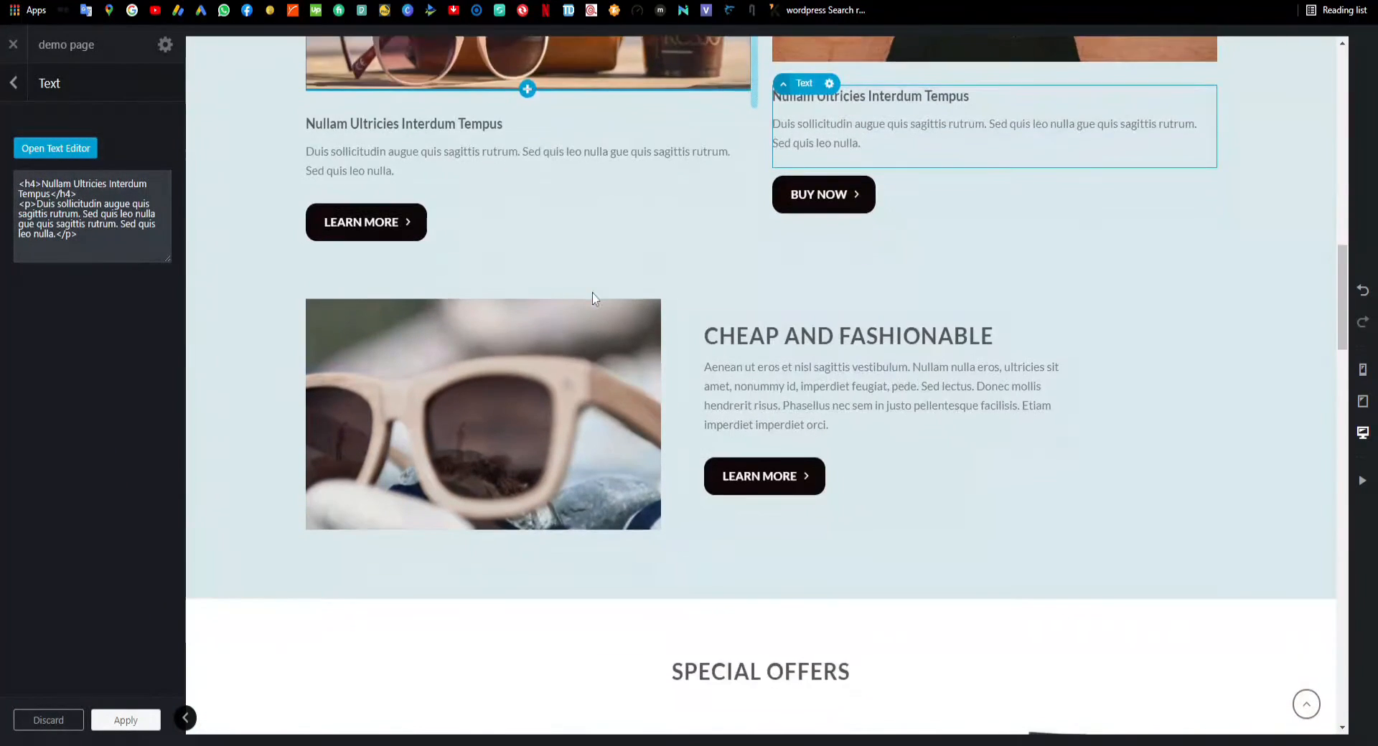
{"action": "scroll", "coordinate": [676, 400], "scroll_direction": "down", "scroll_amount": 8}
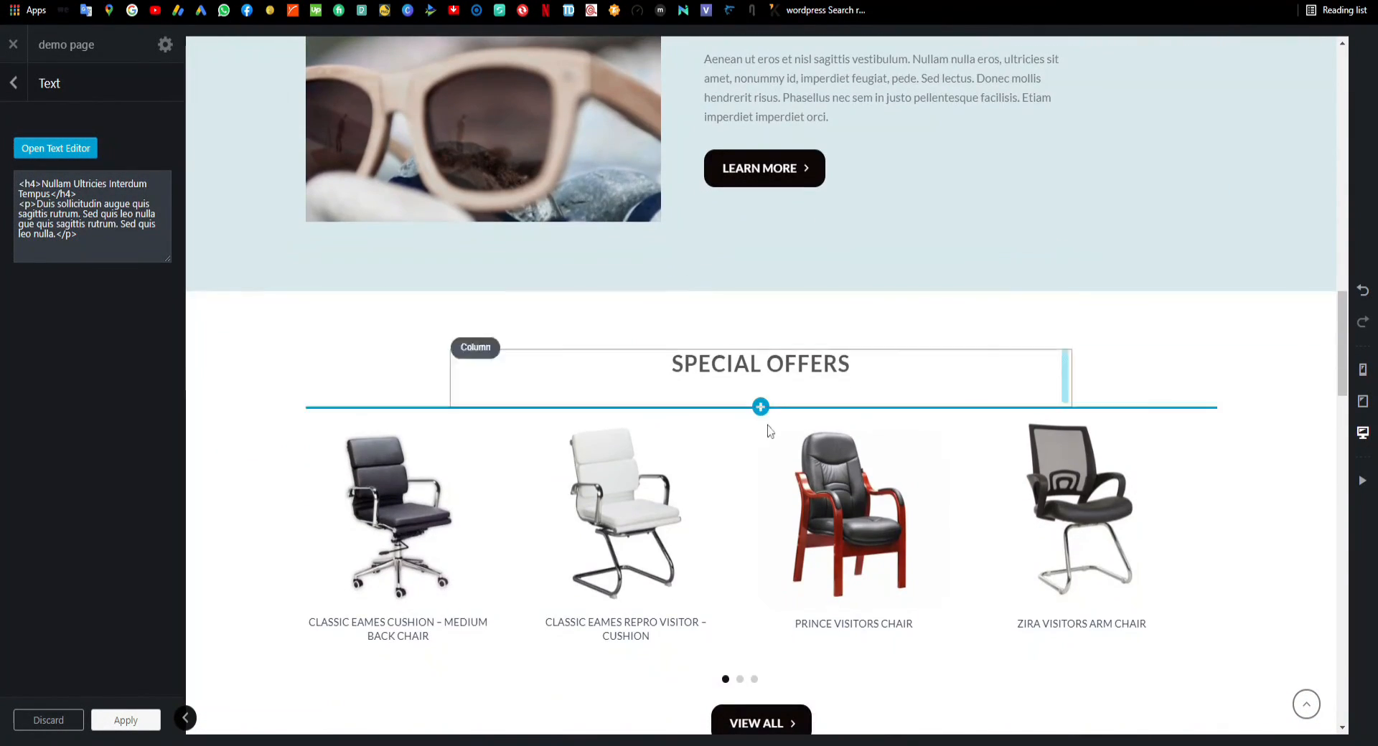
{"action": "scroll", "coordinate": [856, 414], "scroll_direction": "down", "scroll_amount": 10}
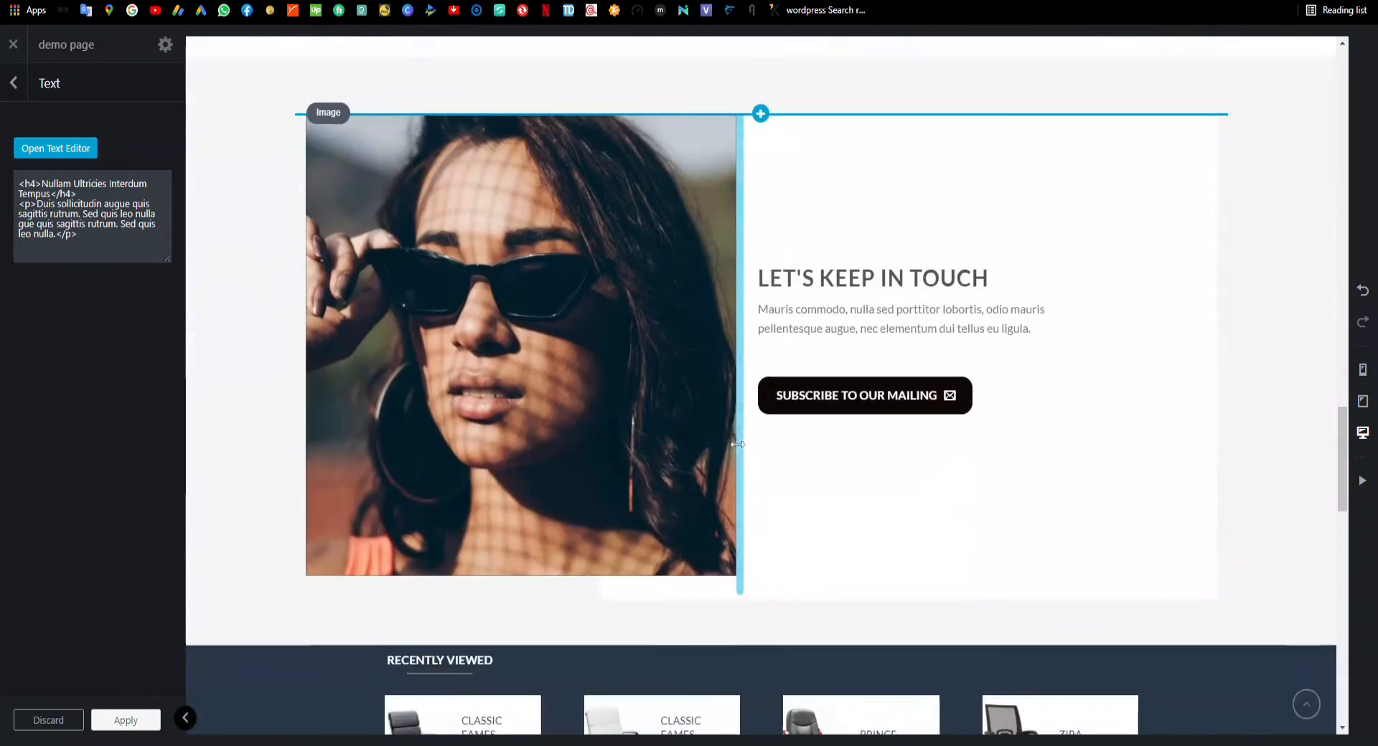
{"action": "scroll", "coordinate": [738, 445], "scroll_direction": "down", "scroll_amount": 3}
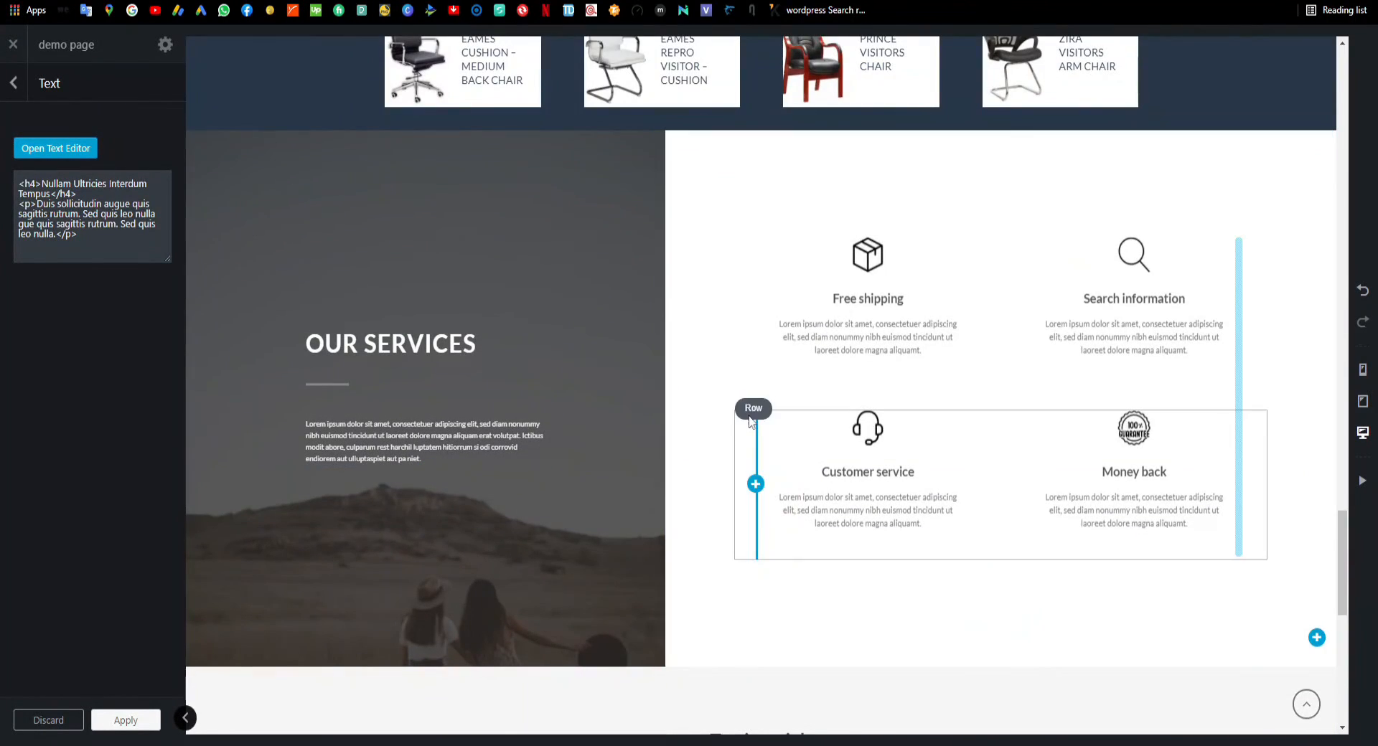
{"action": "scroll", "coordinate": [749, 421], "scroll_direction": "down", "scroll_amount": 3}
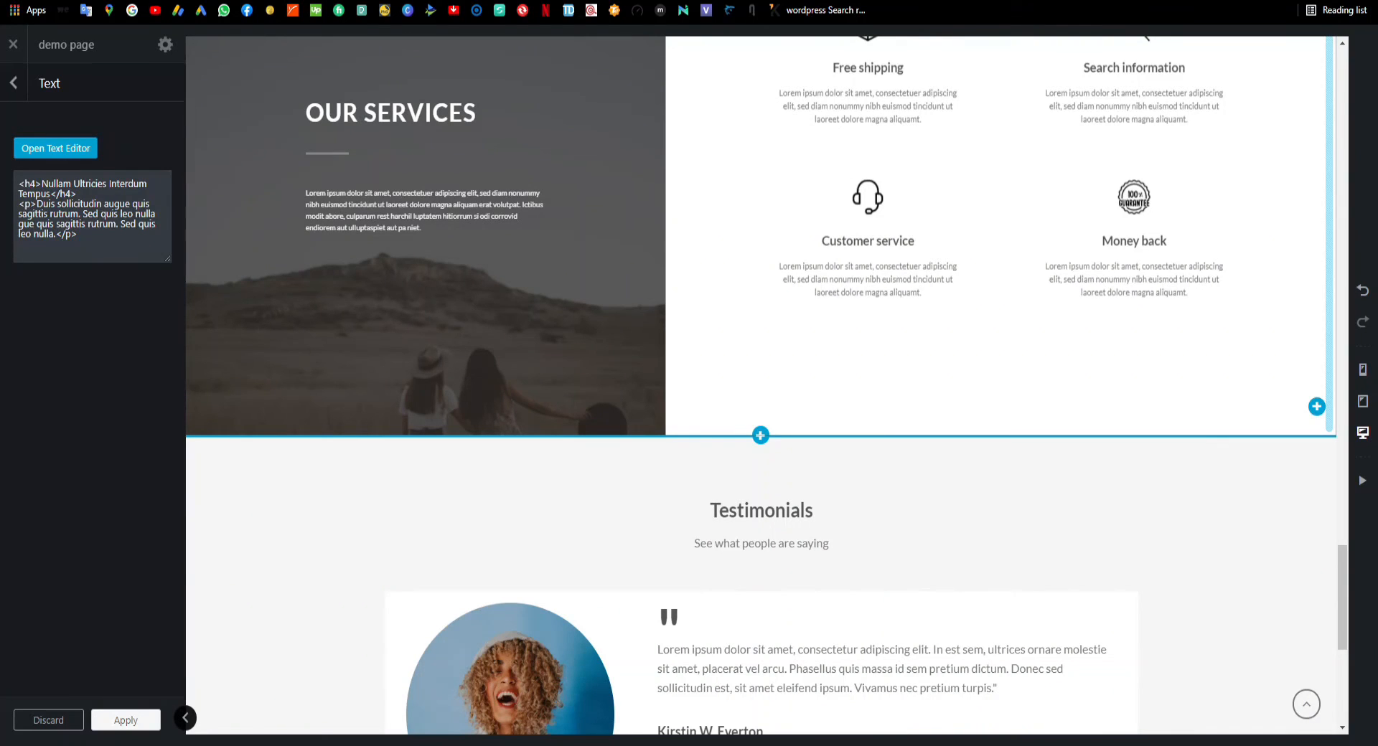
{"action": "scroll", "coordinate": [818, 357], "scroll_direction": "down", "scroll_amount": 4}
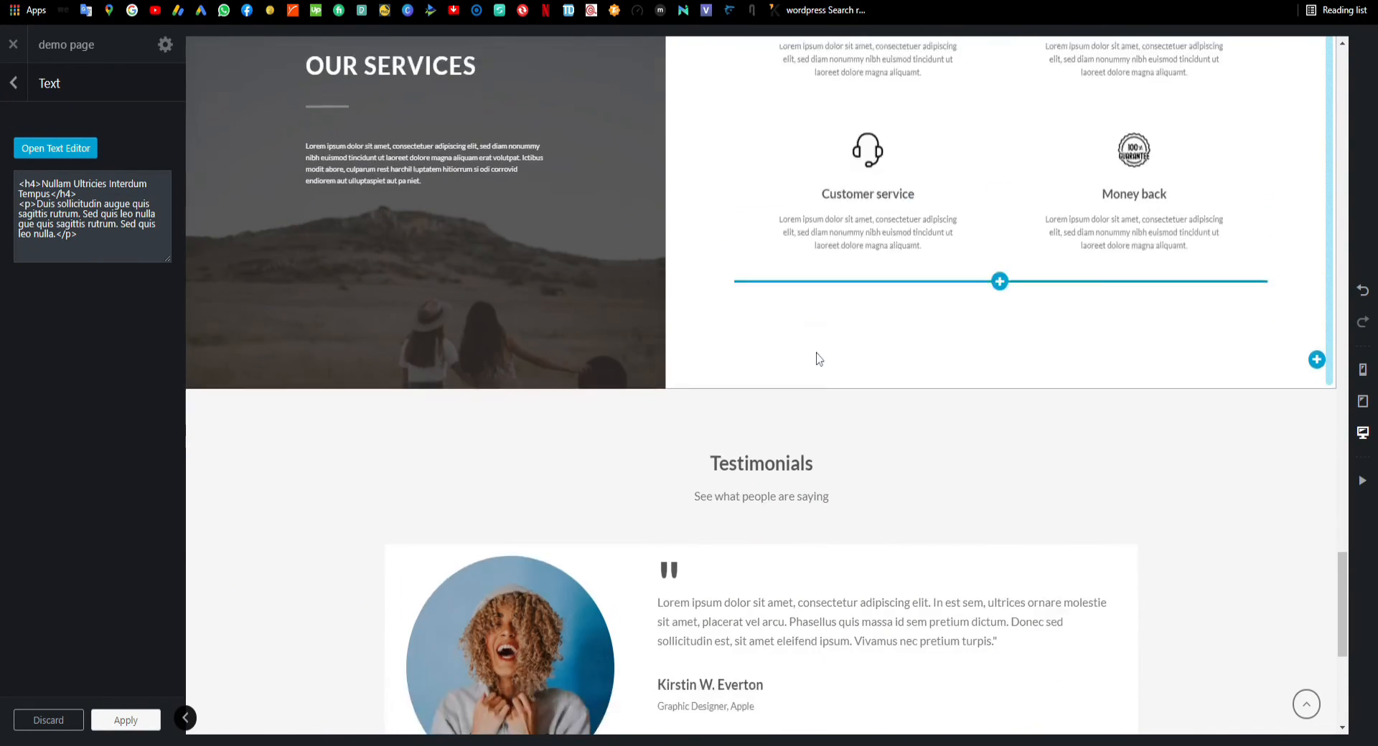
{"action": "scroll", "coordinate": [818, 356], "scroll_direction": "down", "scroll_amount": 2}
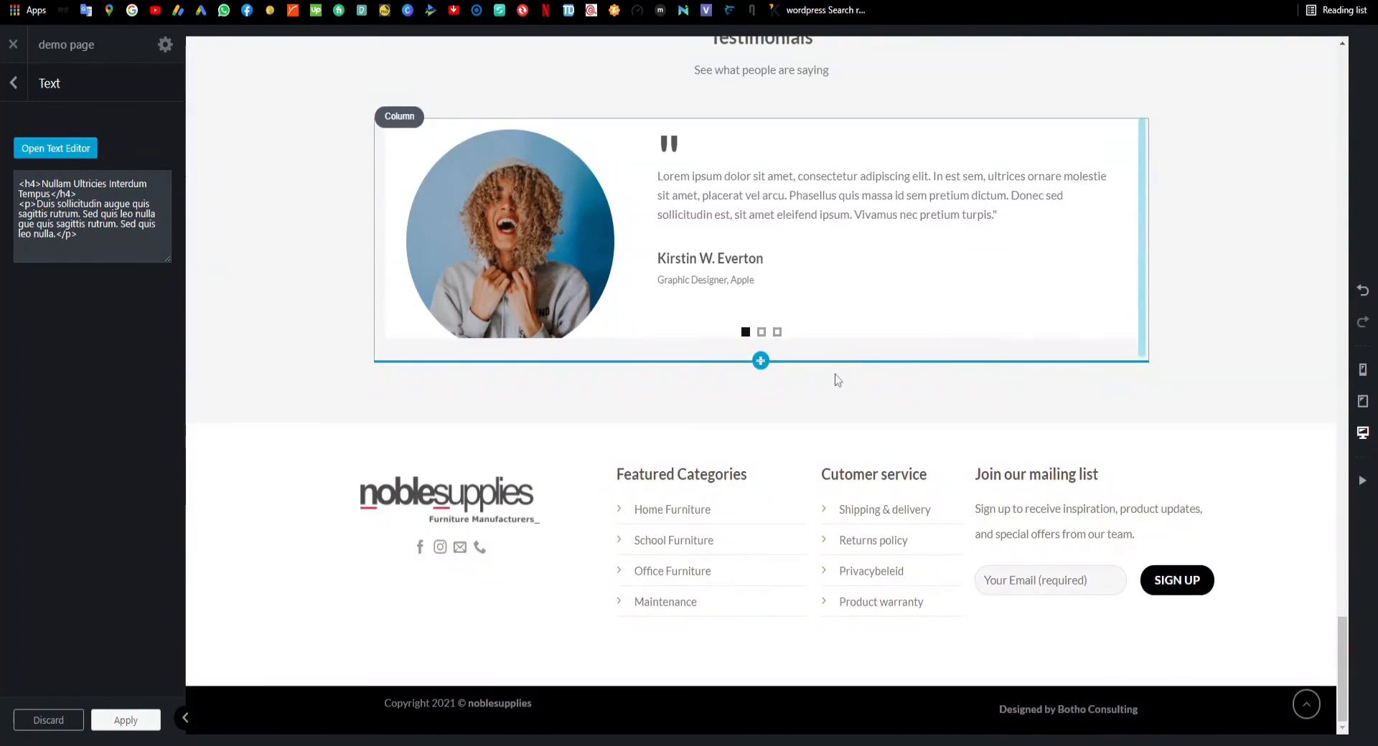
{"action": "left_click", "coordinate": [1308, 709]}
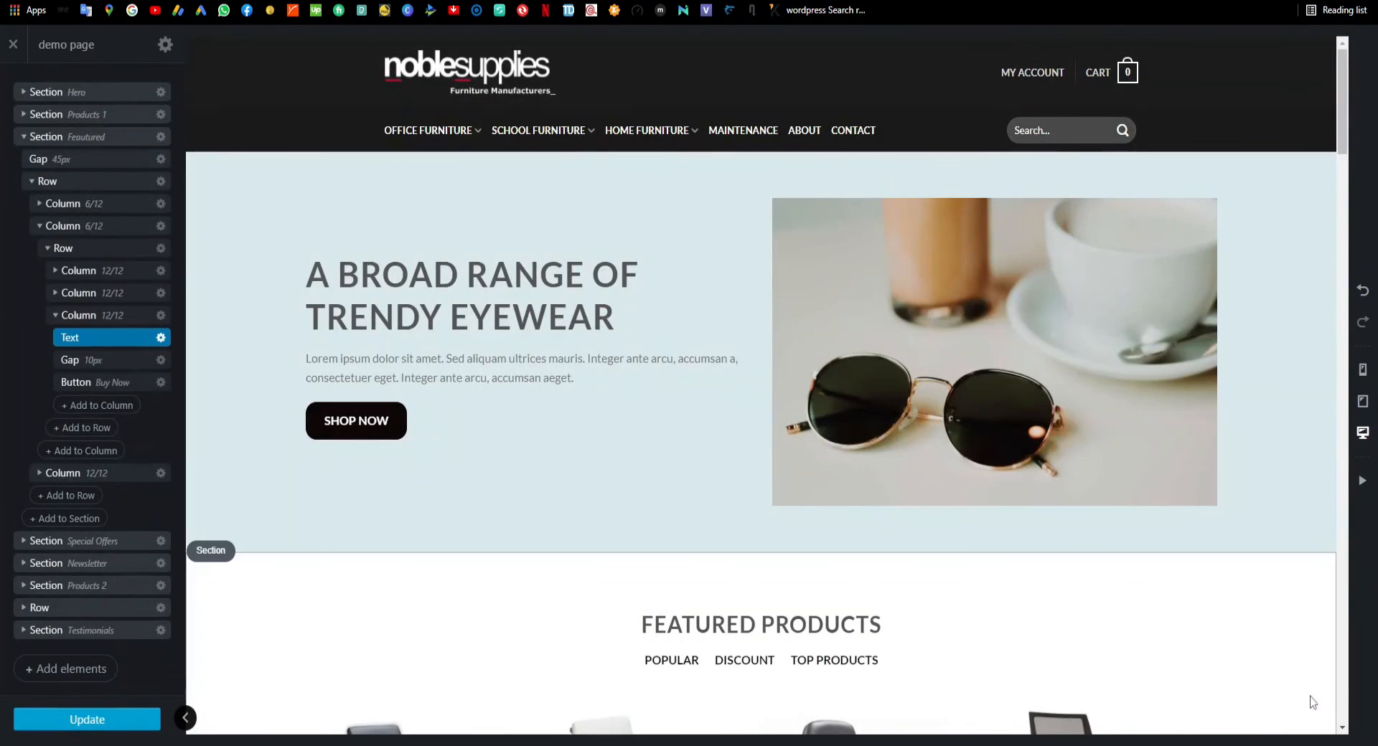